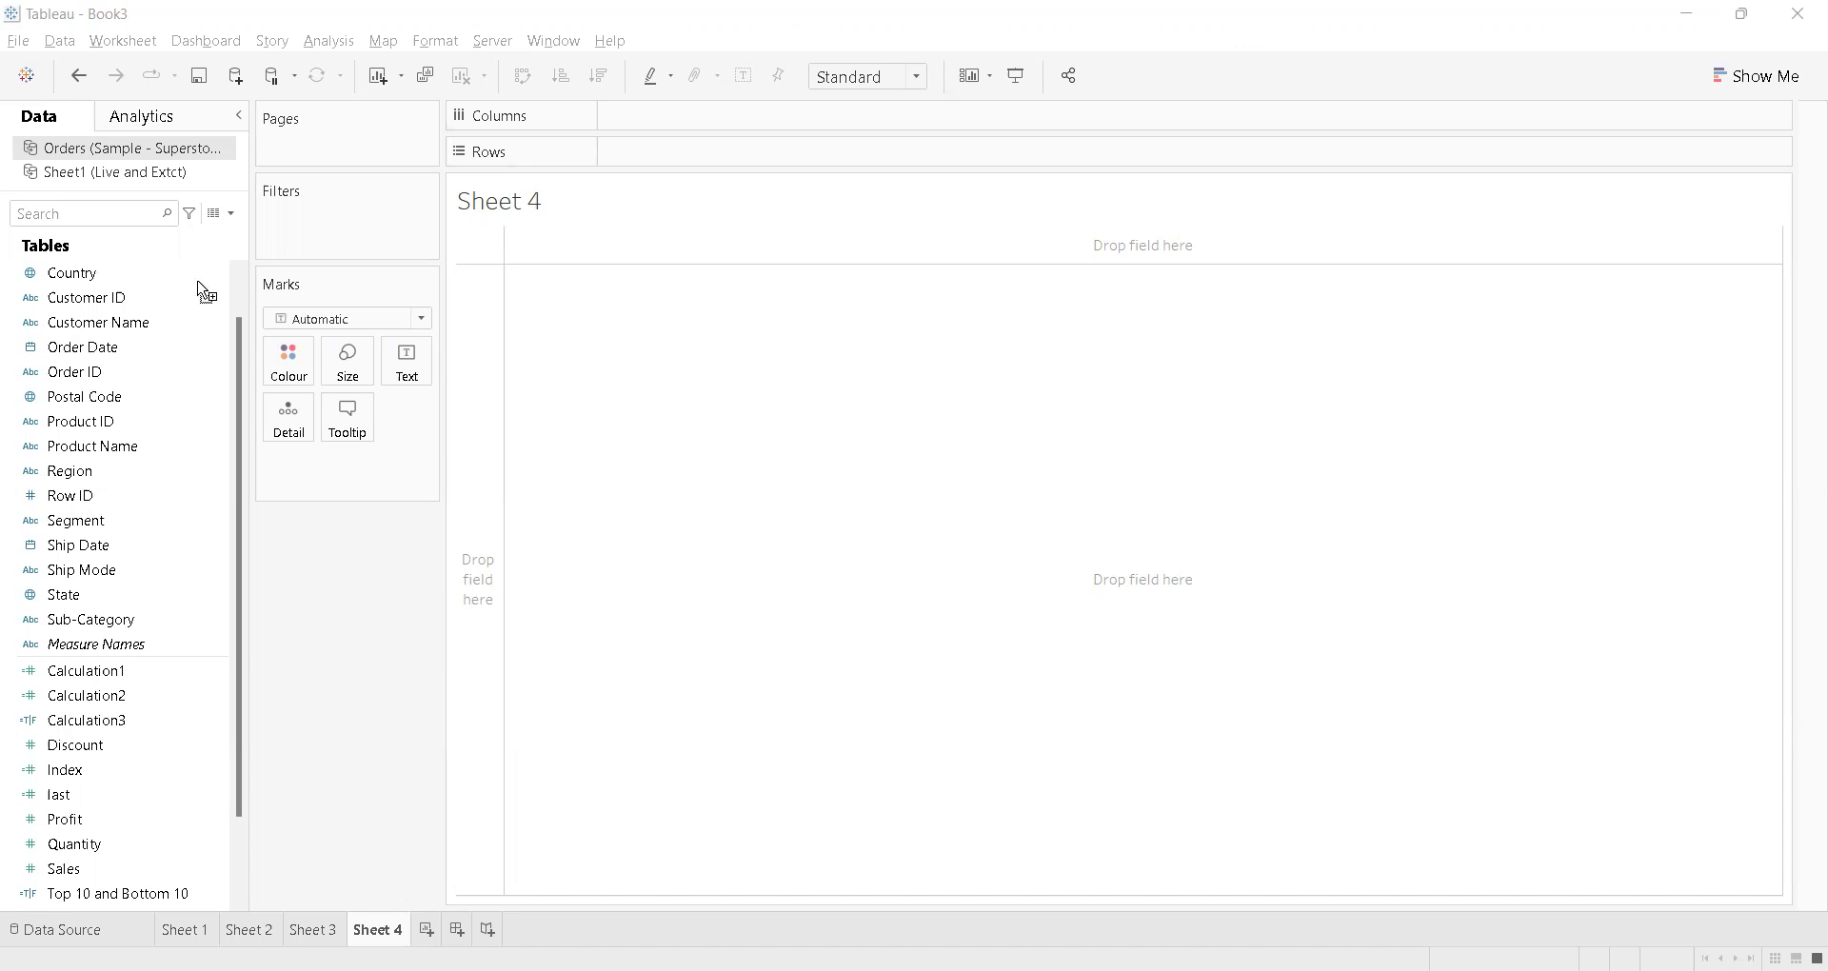
Chart SUM(Sales) as horizontal bars per Customer Name, sorted descending by sales
drag(680, 157, 682, 159)
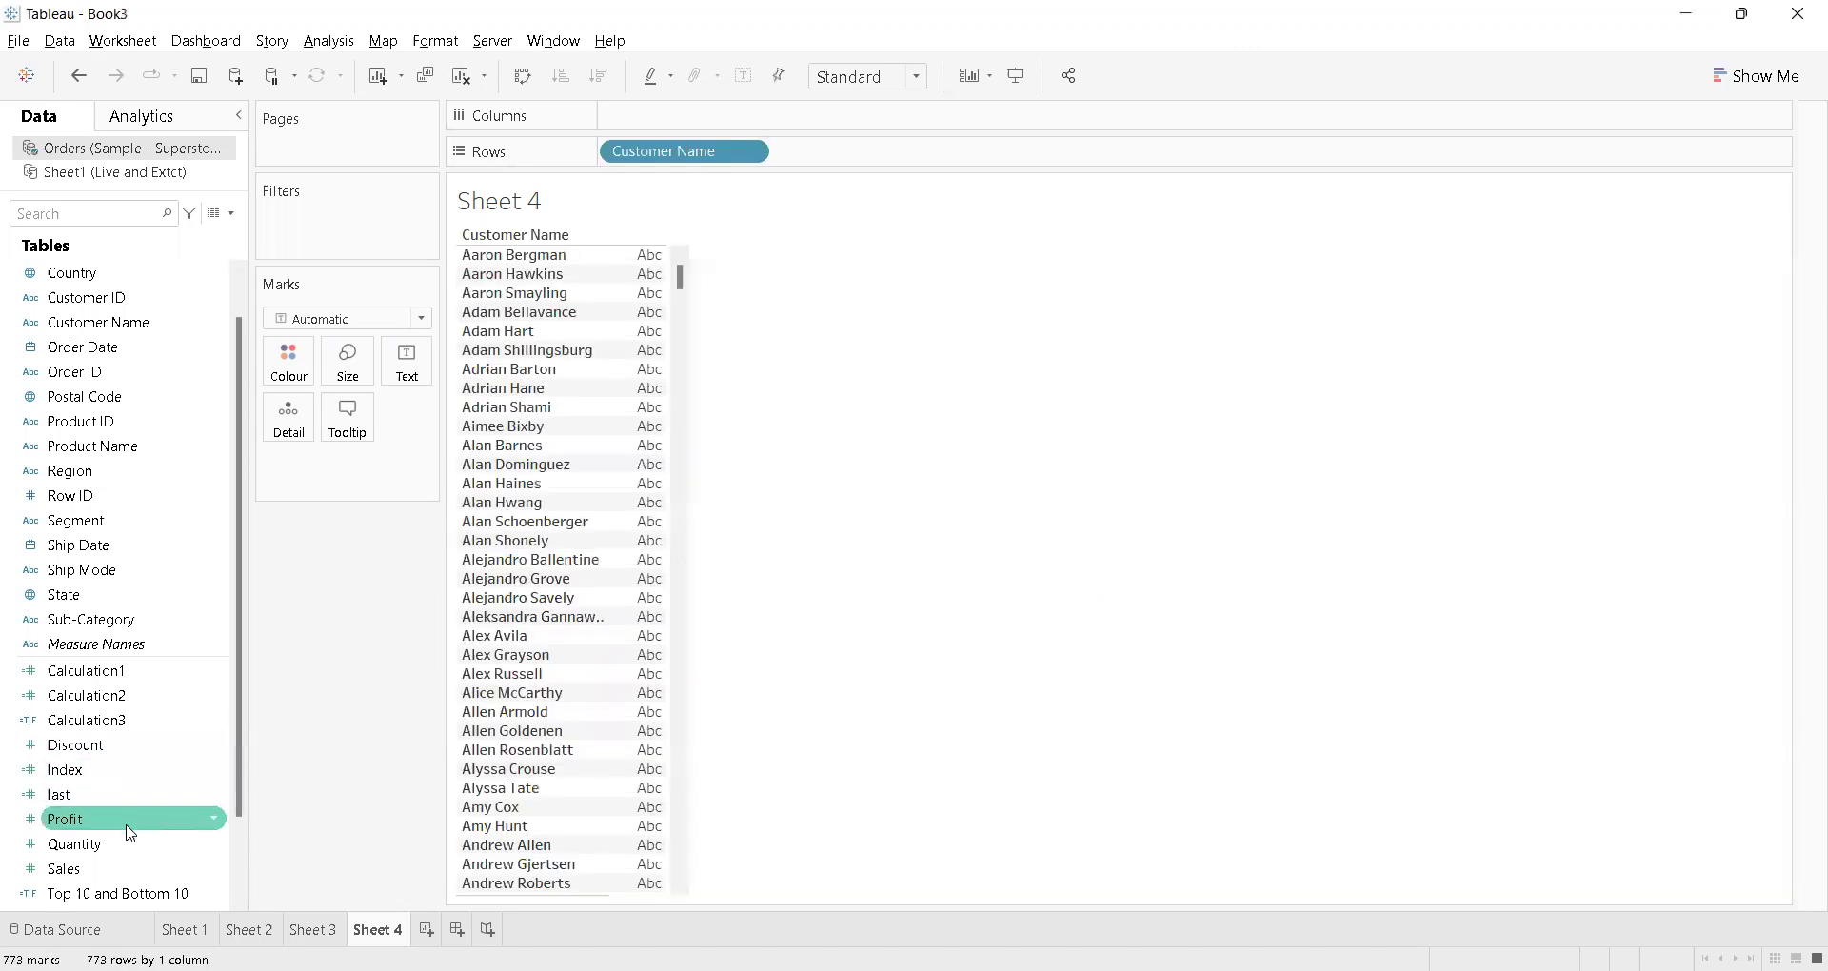
click(121, 869)
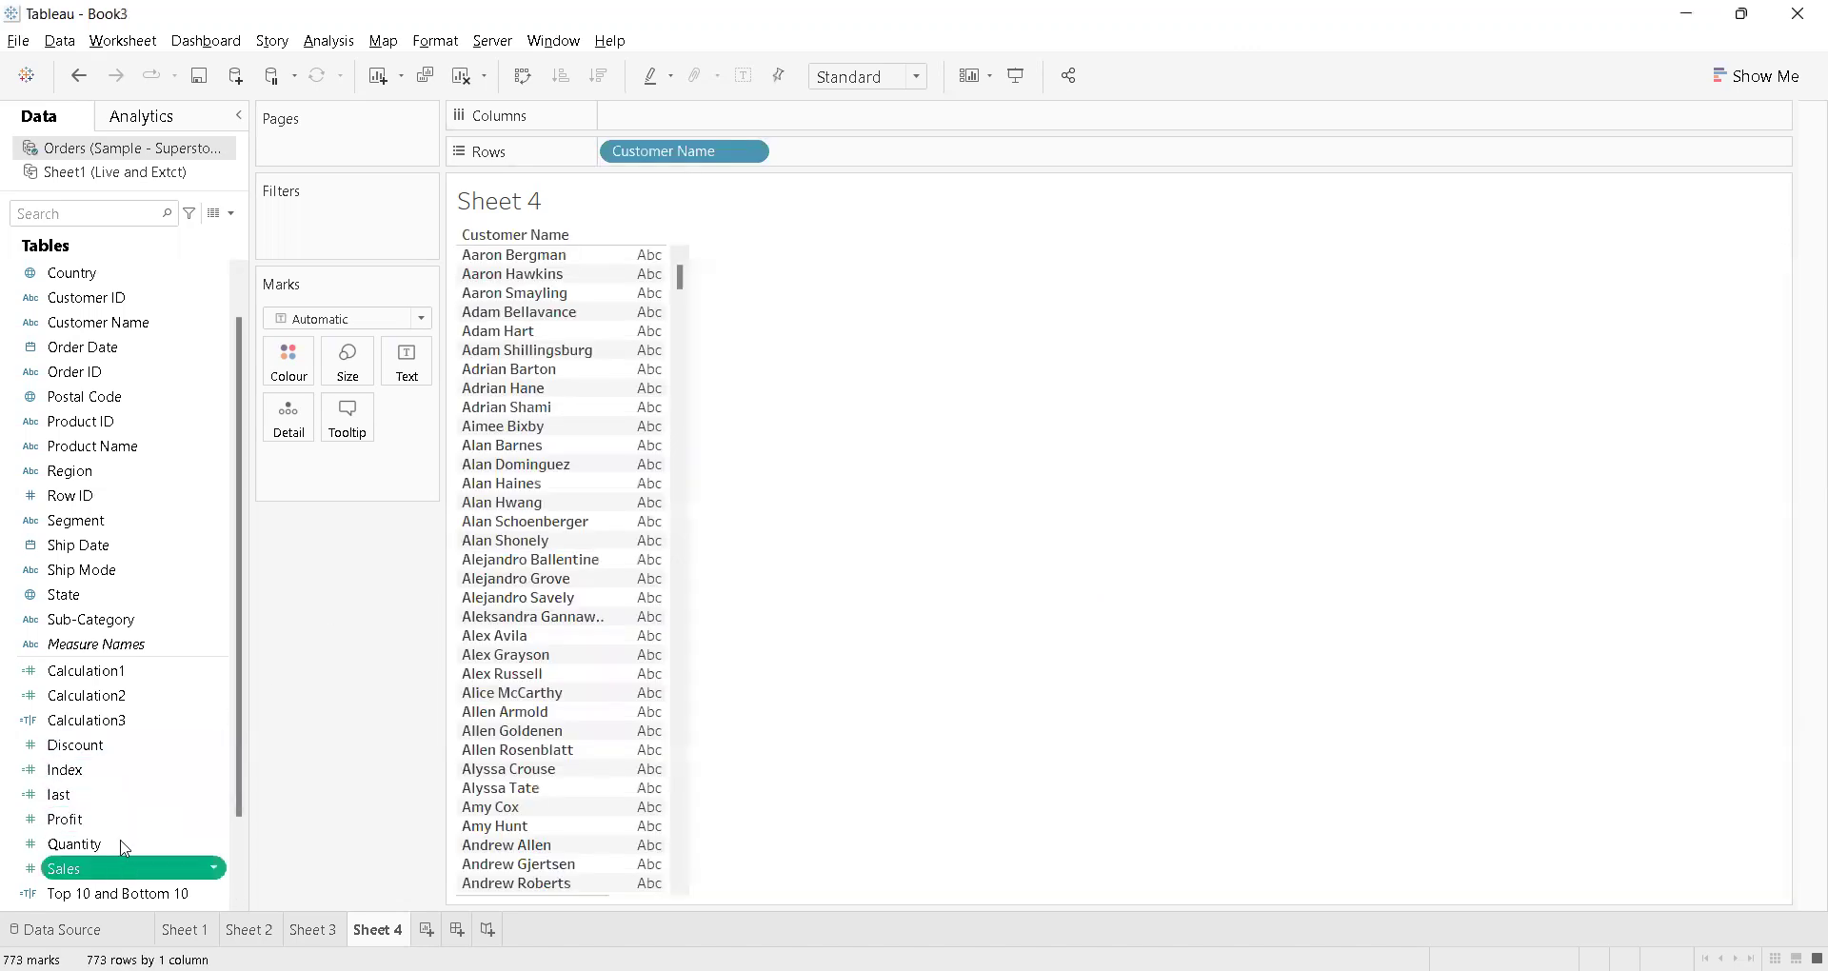
drag(124, 847, 699, 116)
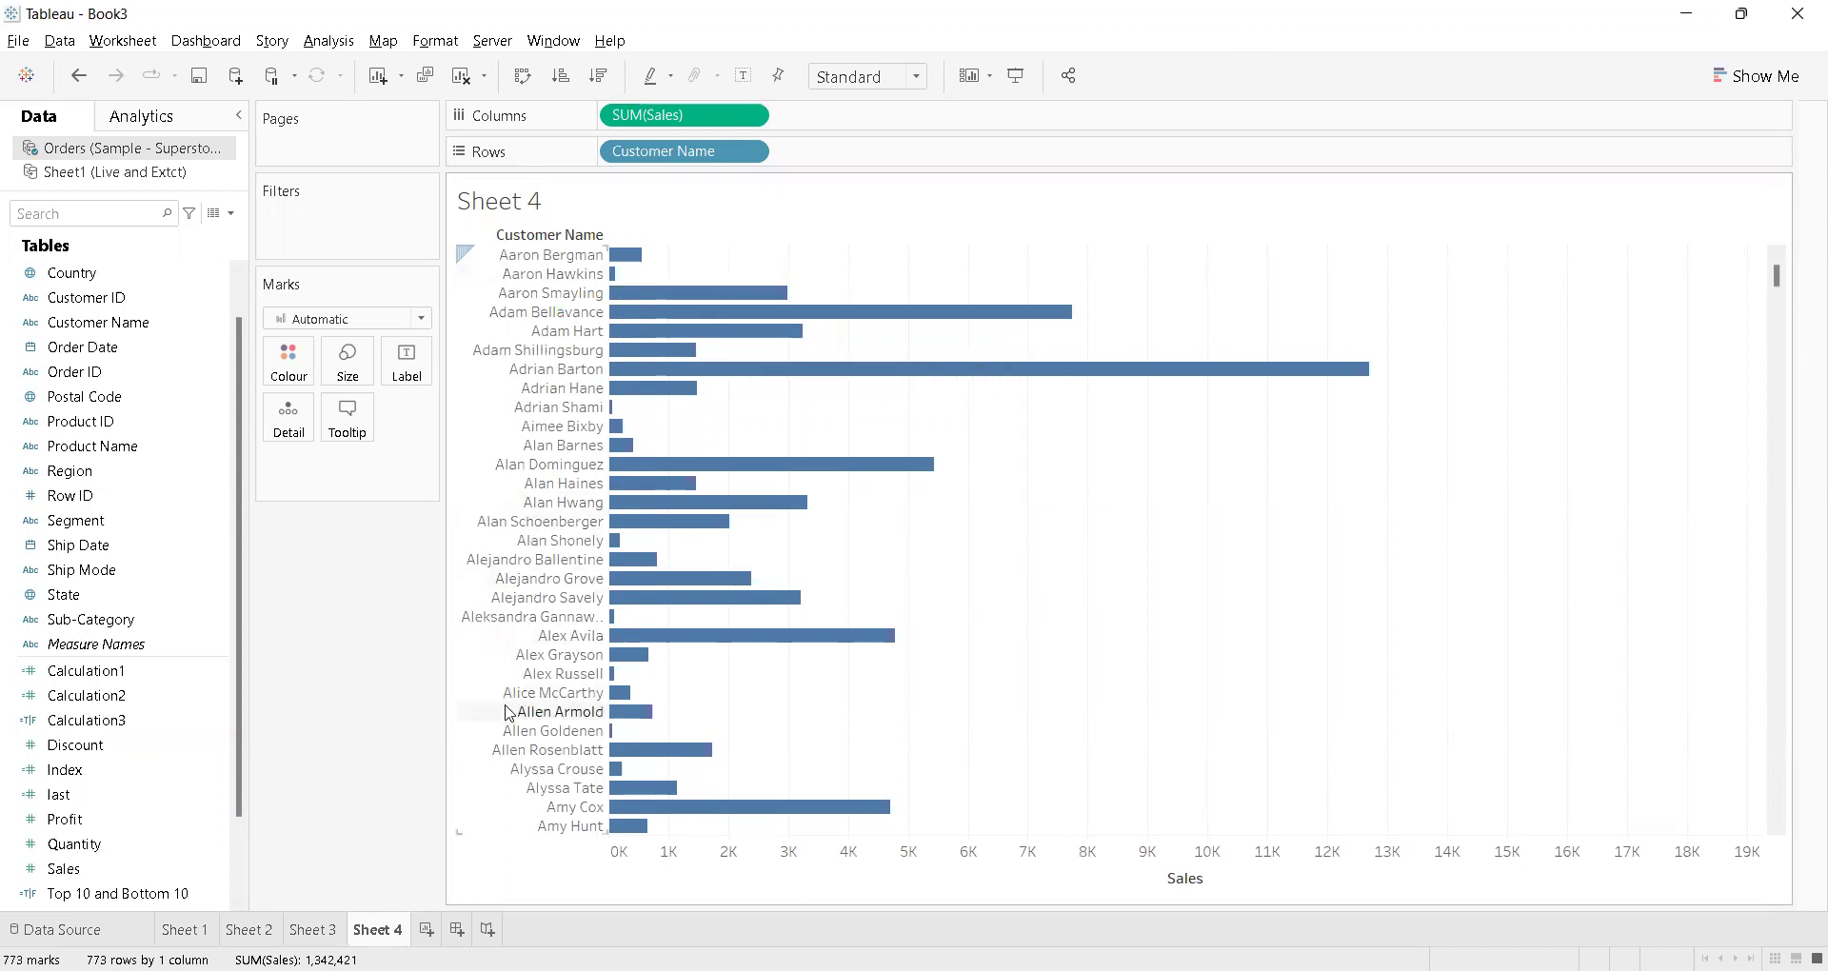
click(601, 75)
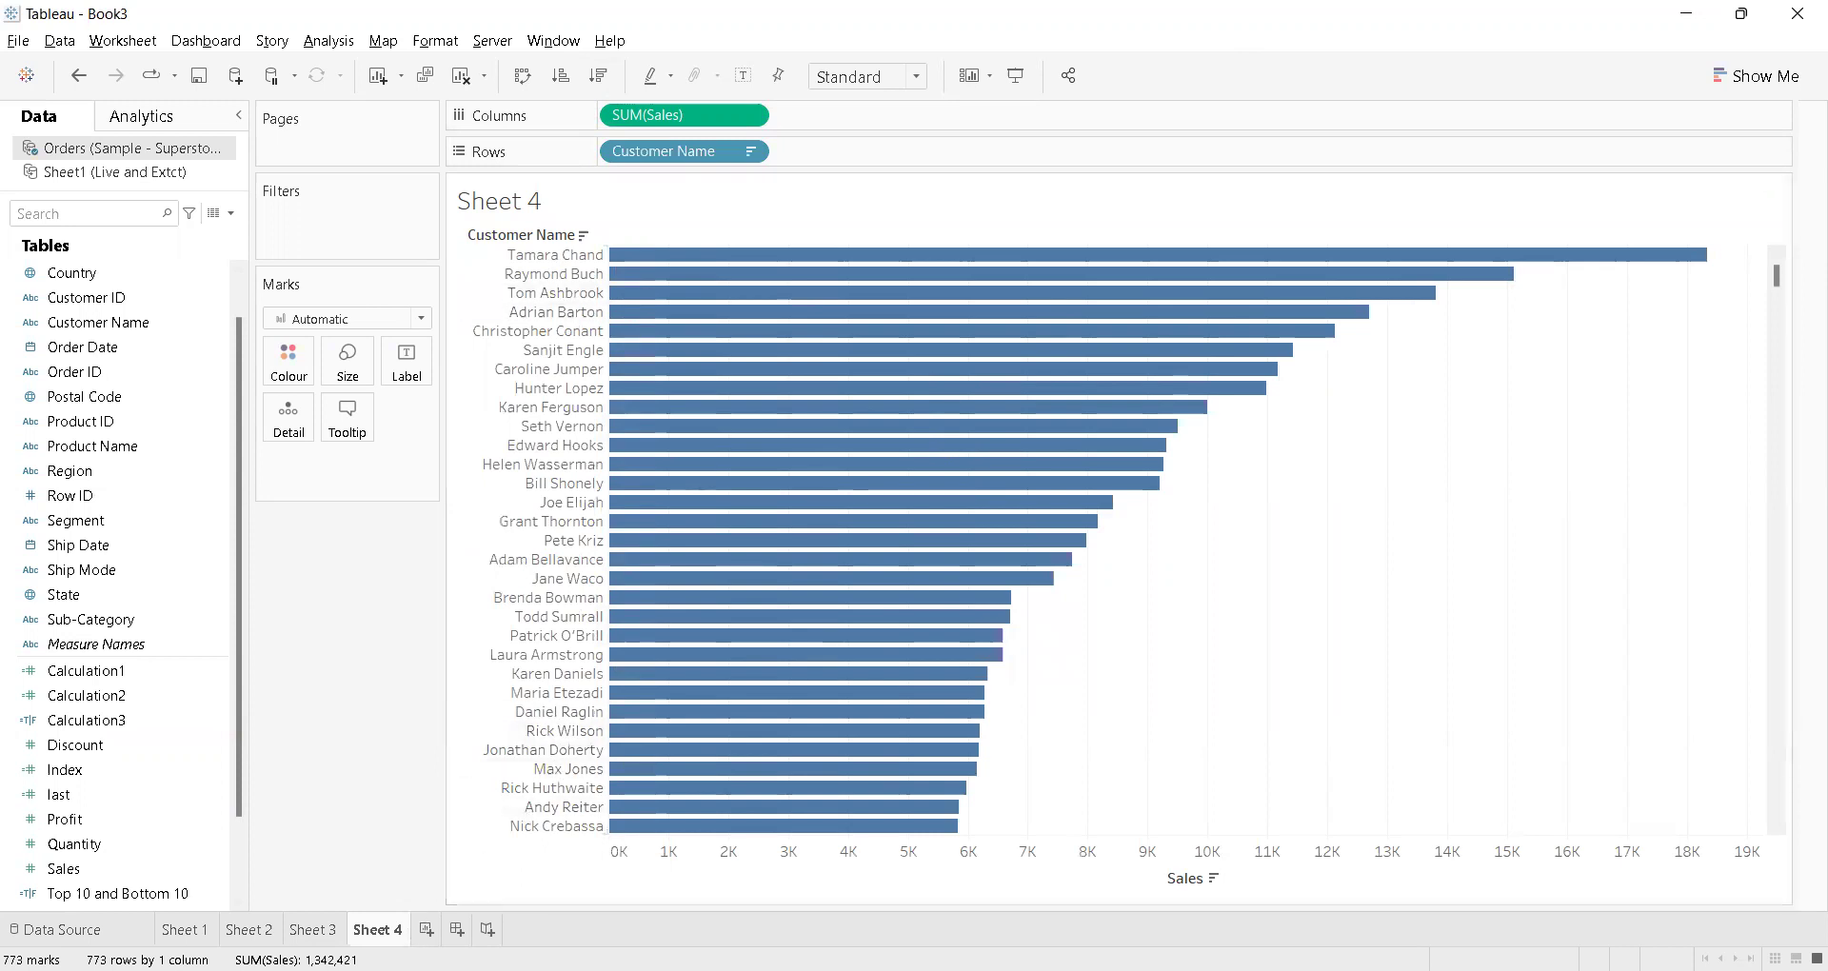
Duplicate Sheet 4 into Sheet 4 (2) and review the Index field's INDEX() formula without changing it
right_click(381, 930)
click(429, 730)
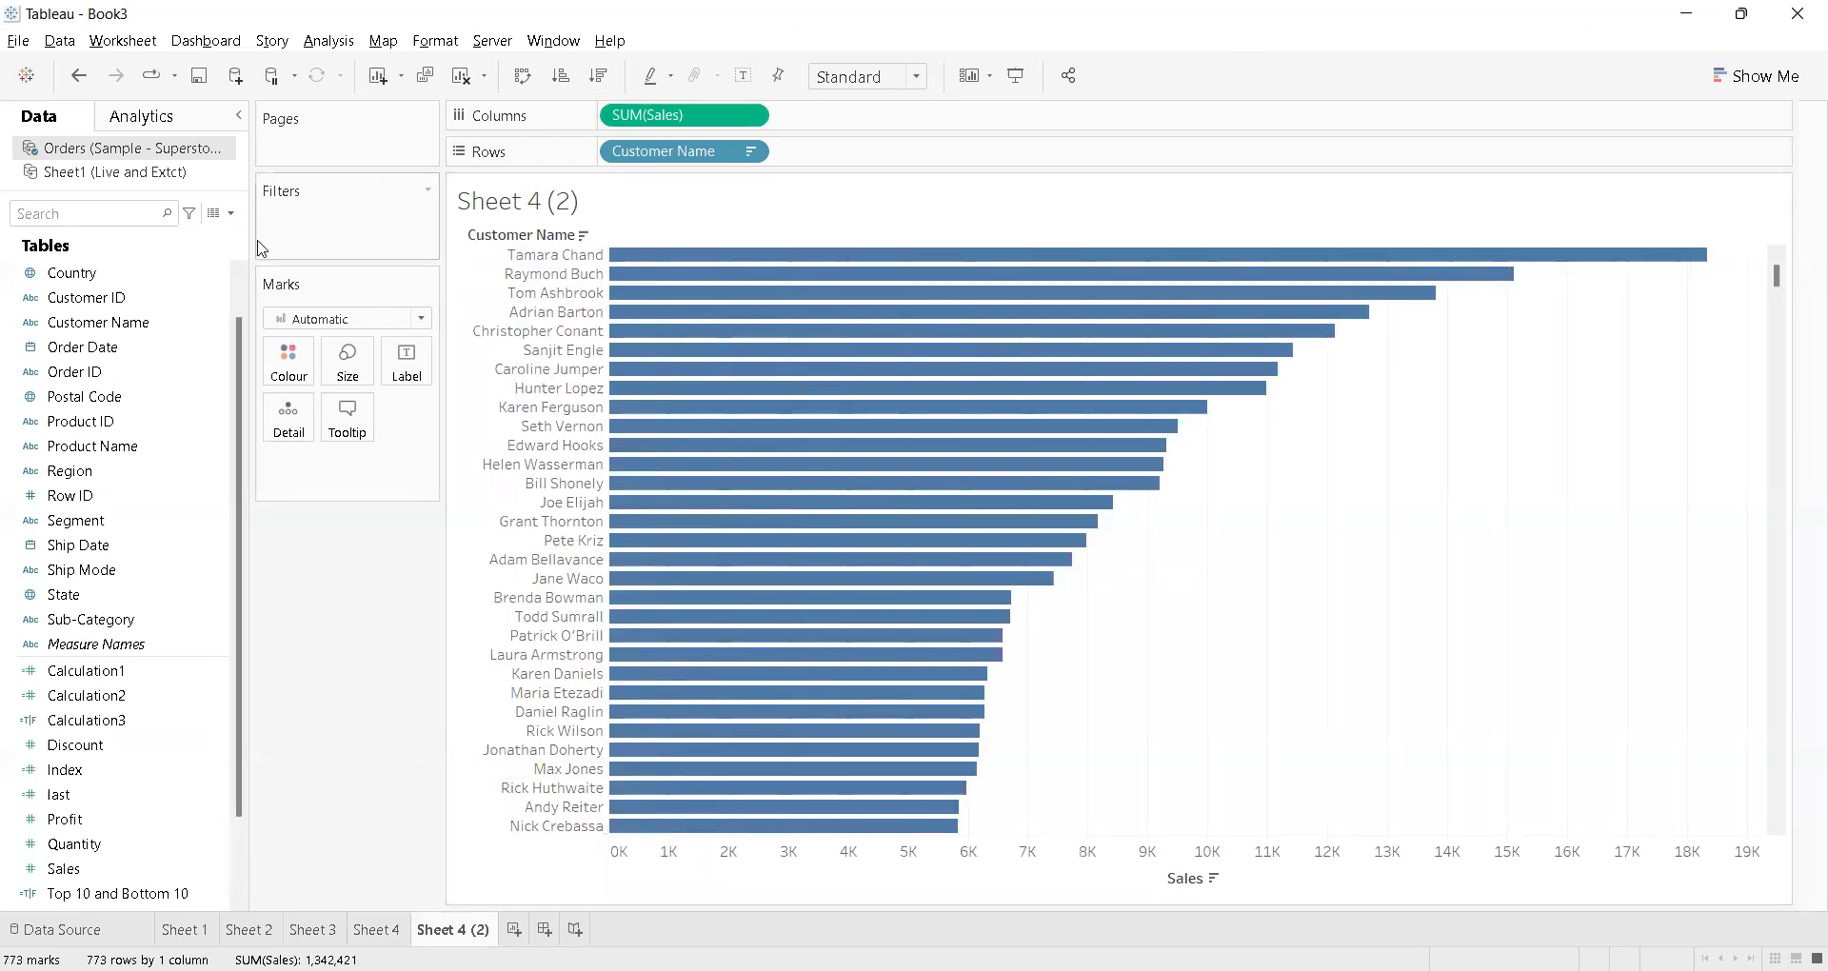
click(148, 771)
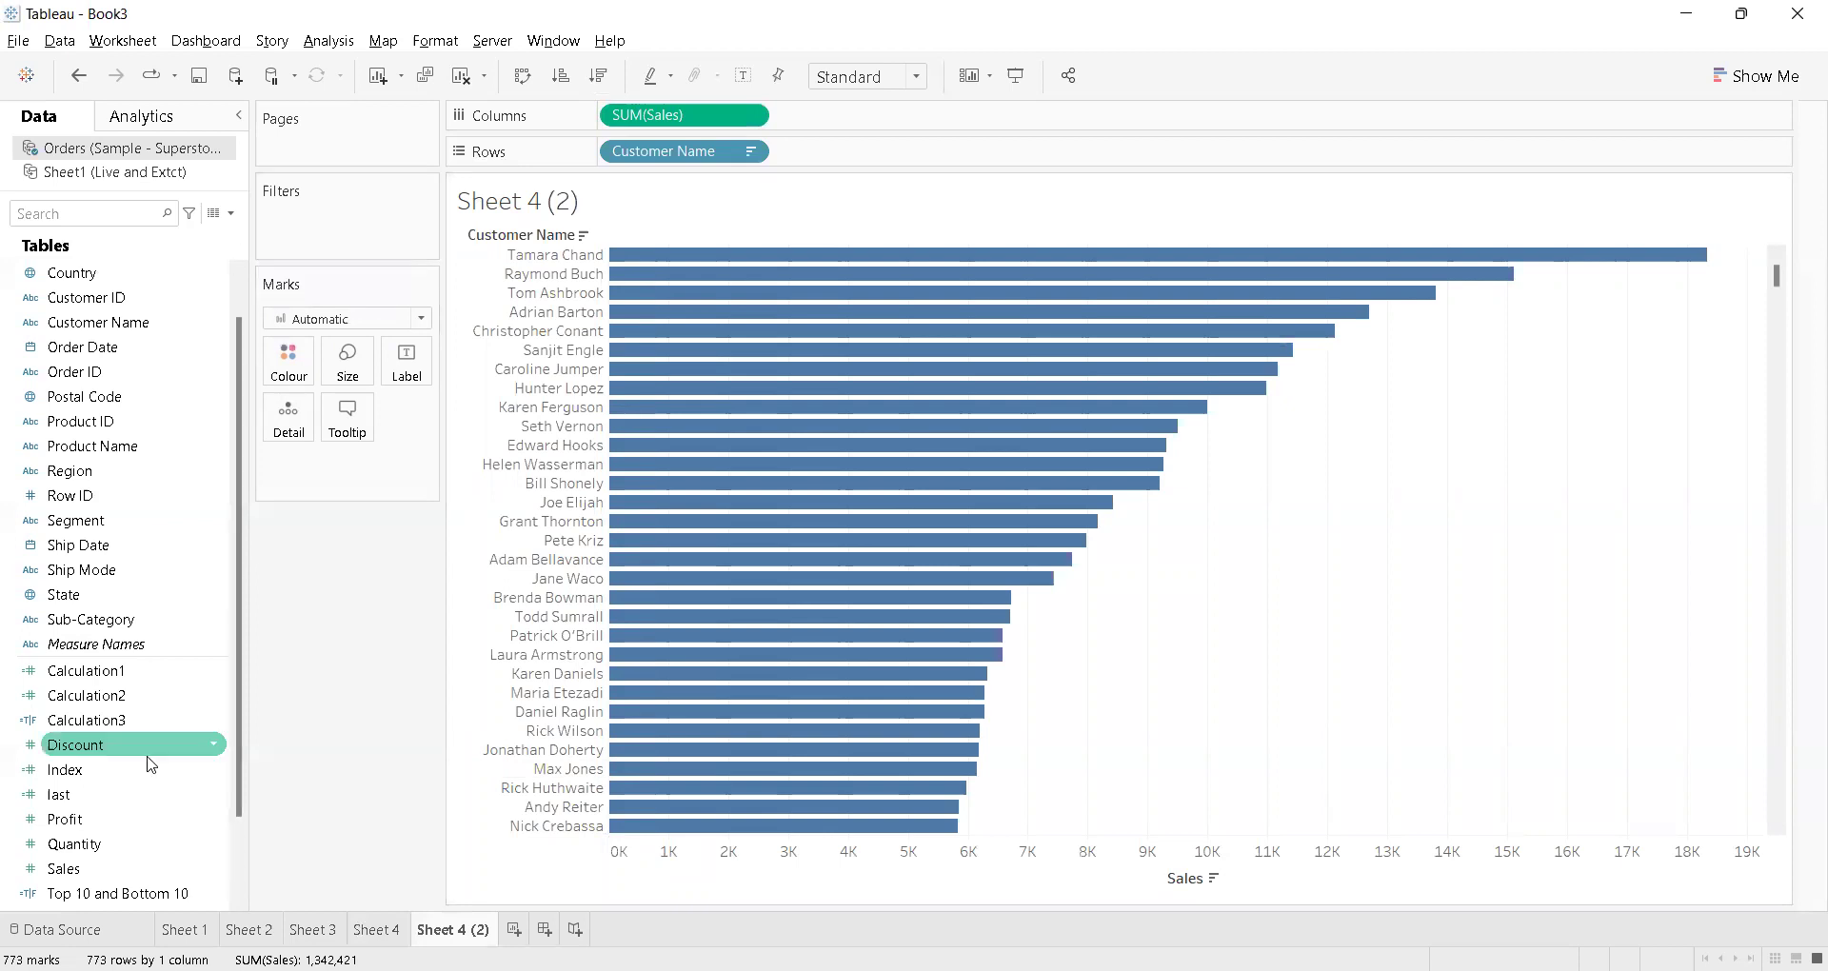
right_click(145, 772)
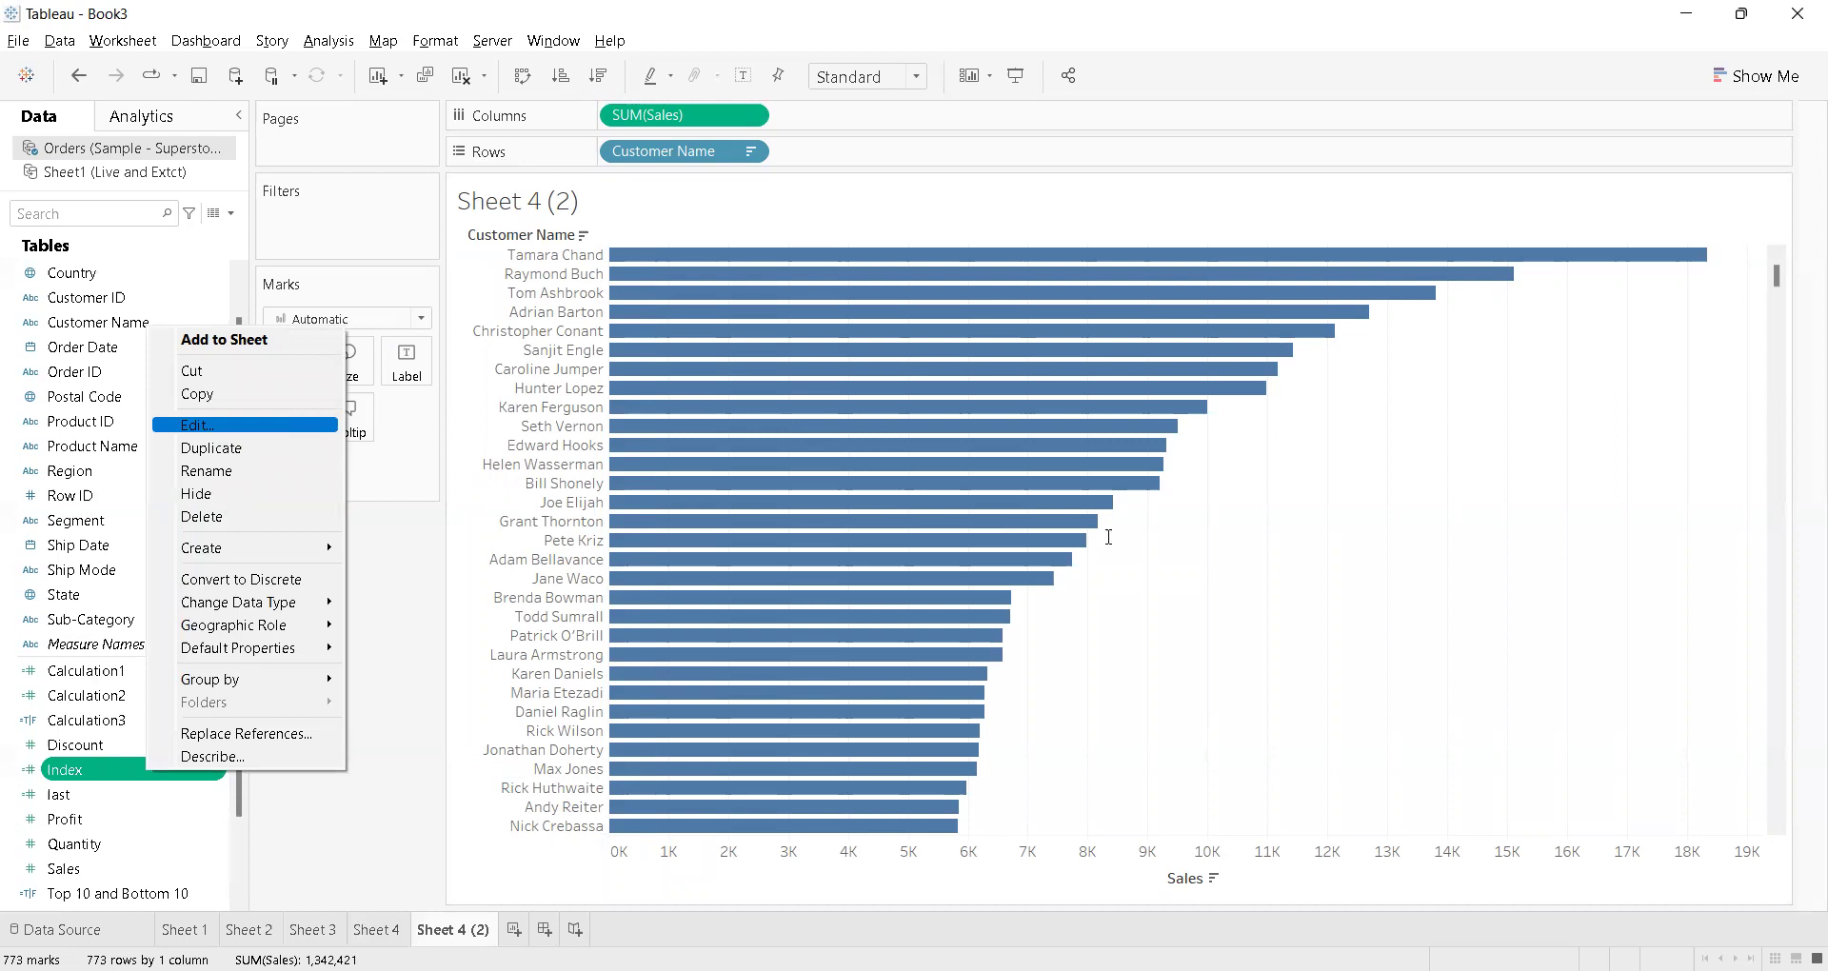
key(Return)
click(1131, 572)
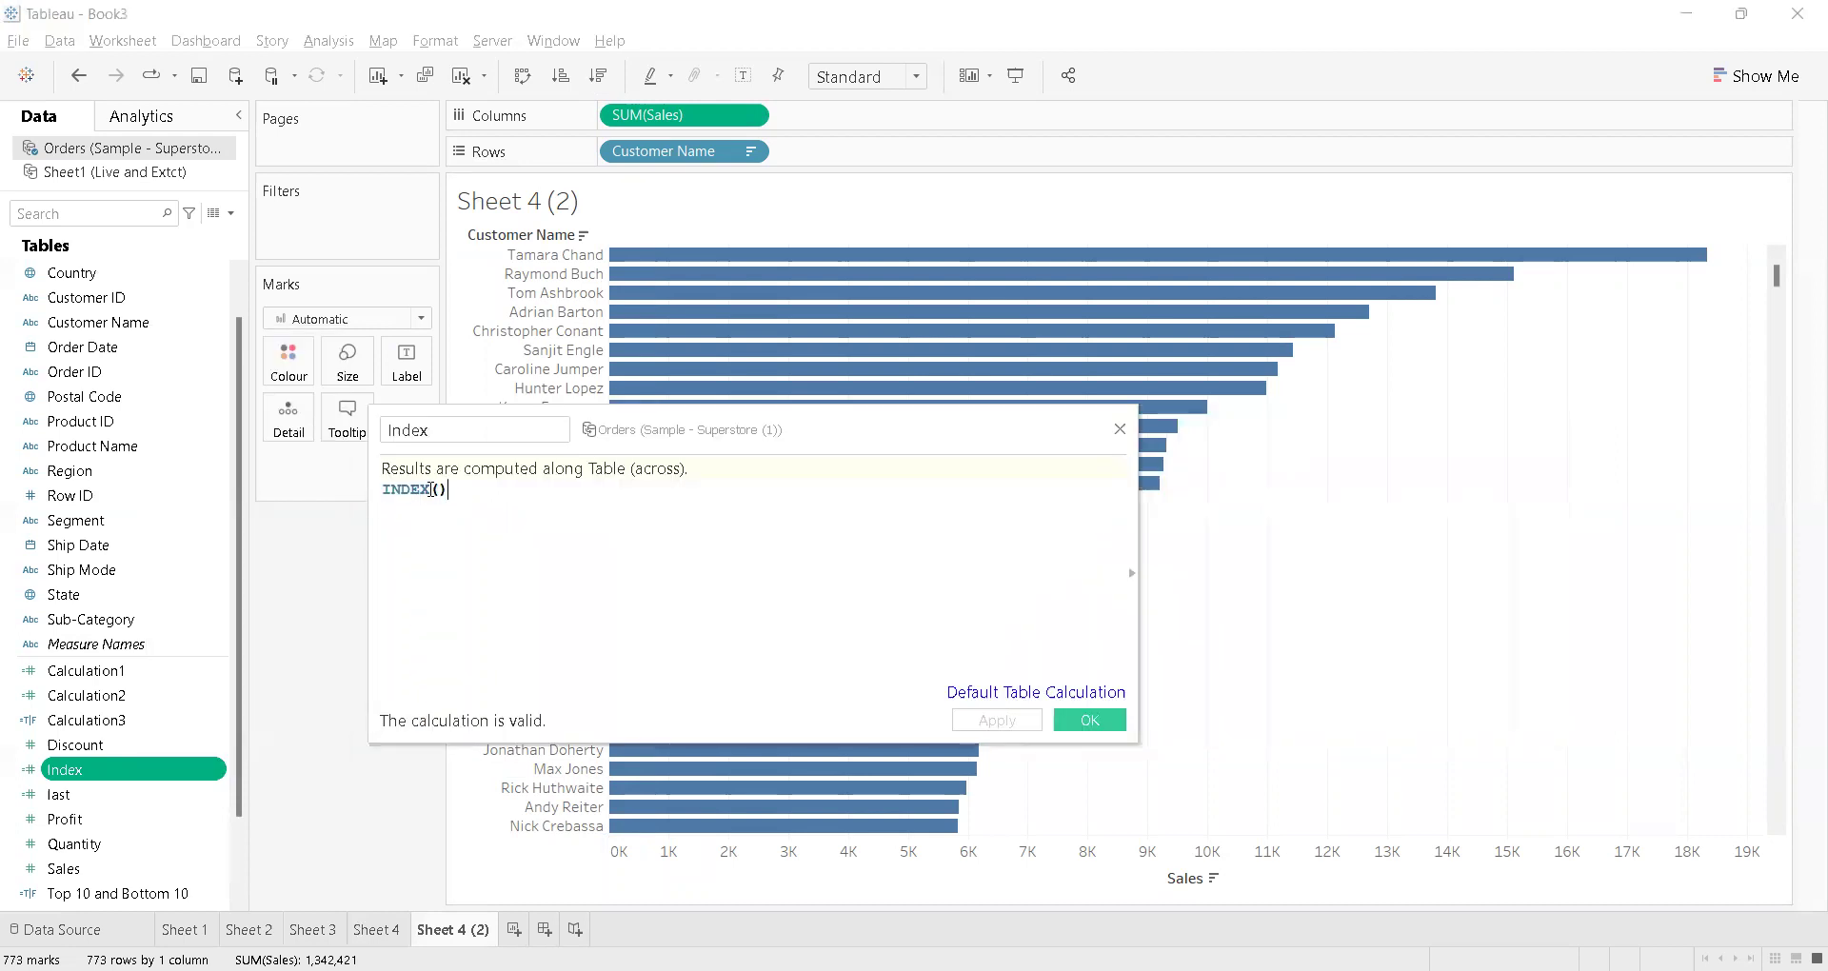
key(ctrl+a)
click(1120, 431)
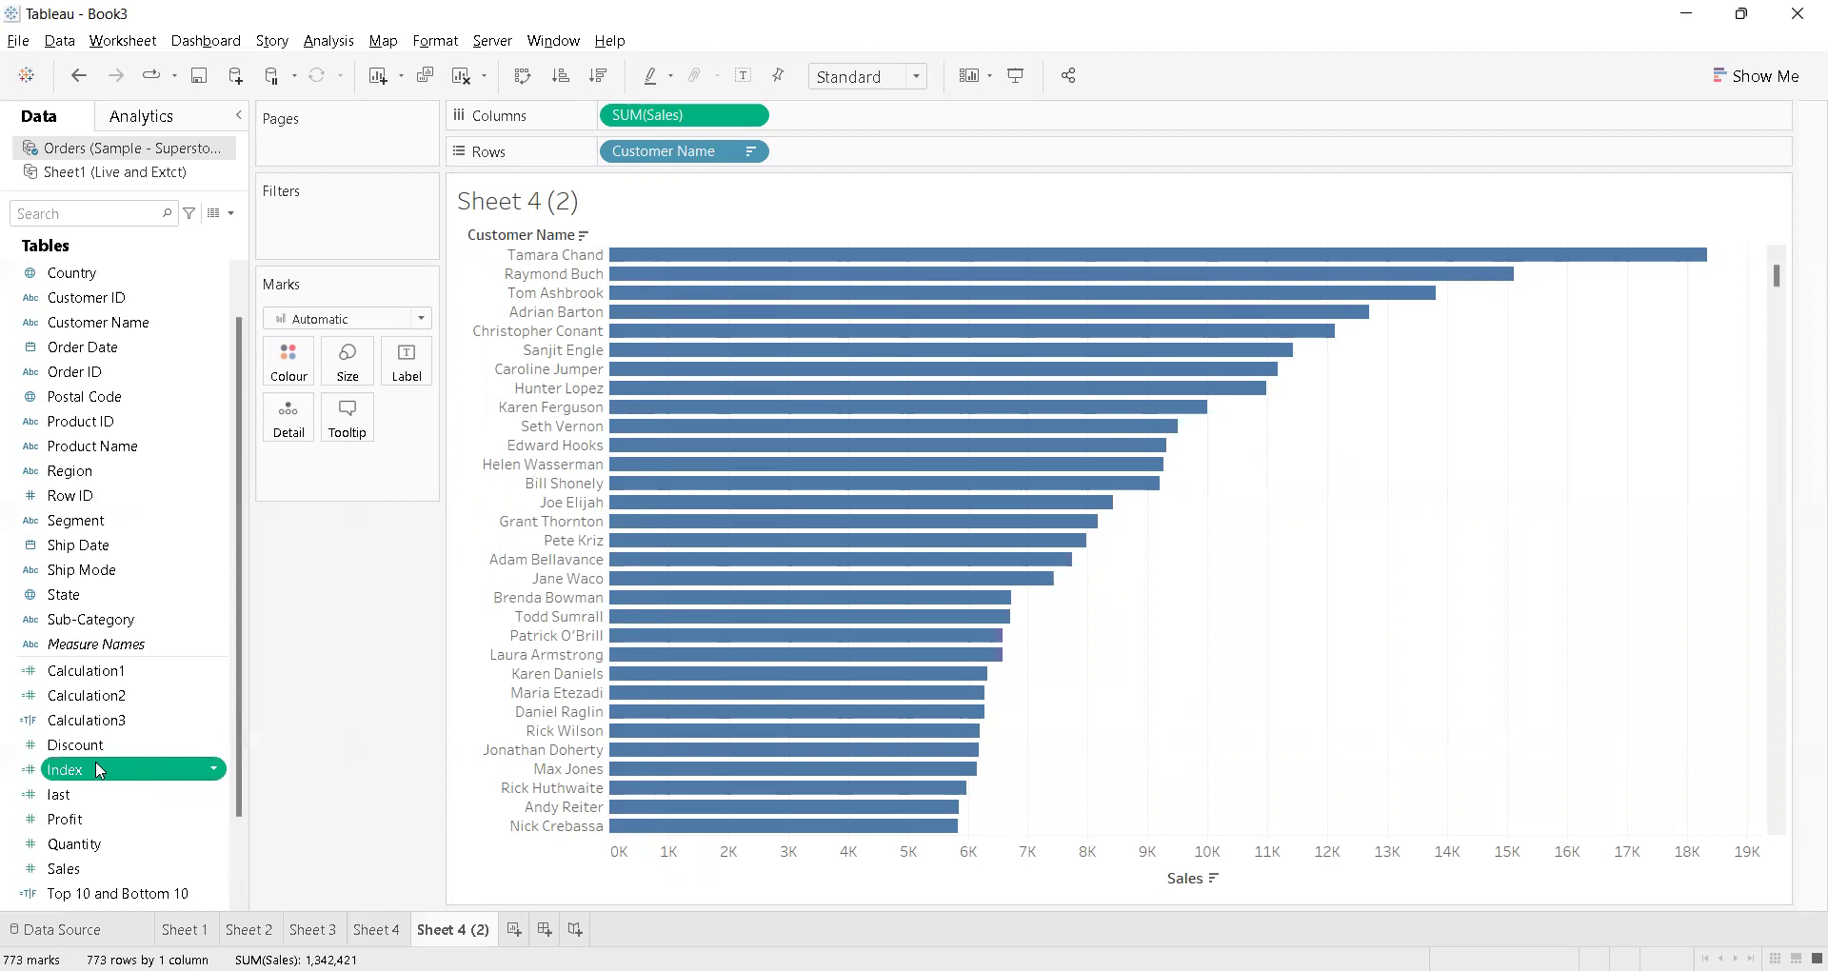
Put Index on Rows as a discrete field, numbering customers 1 to 773, and scroll to check the ranks
drag(100, 769, 900, 155)
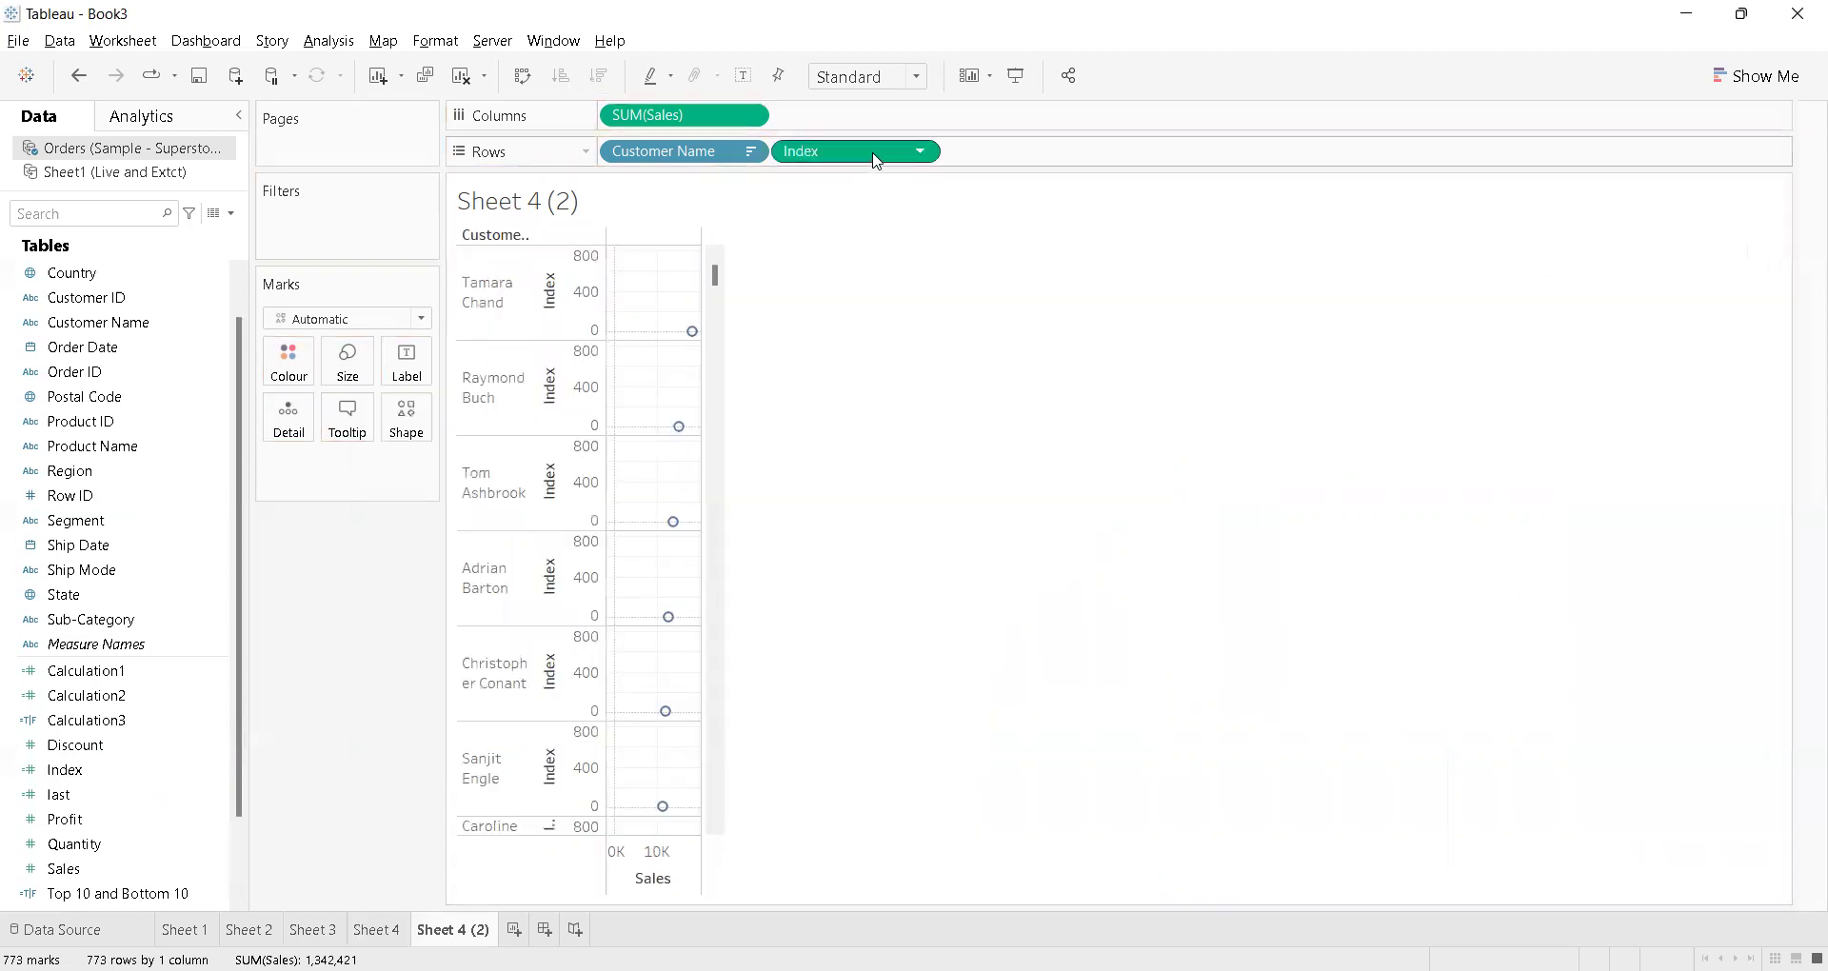
right_click(877, 162)
click(941, 305)
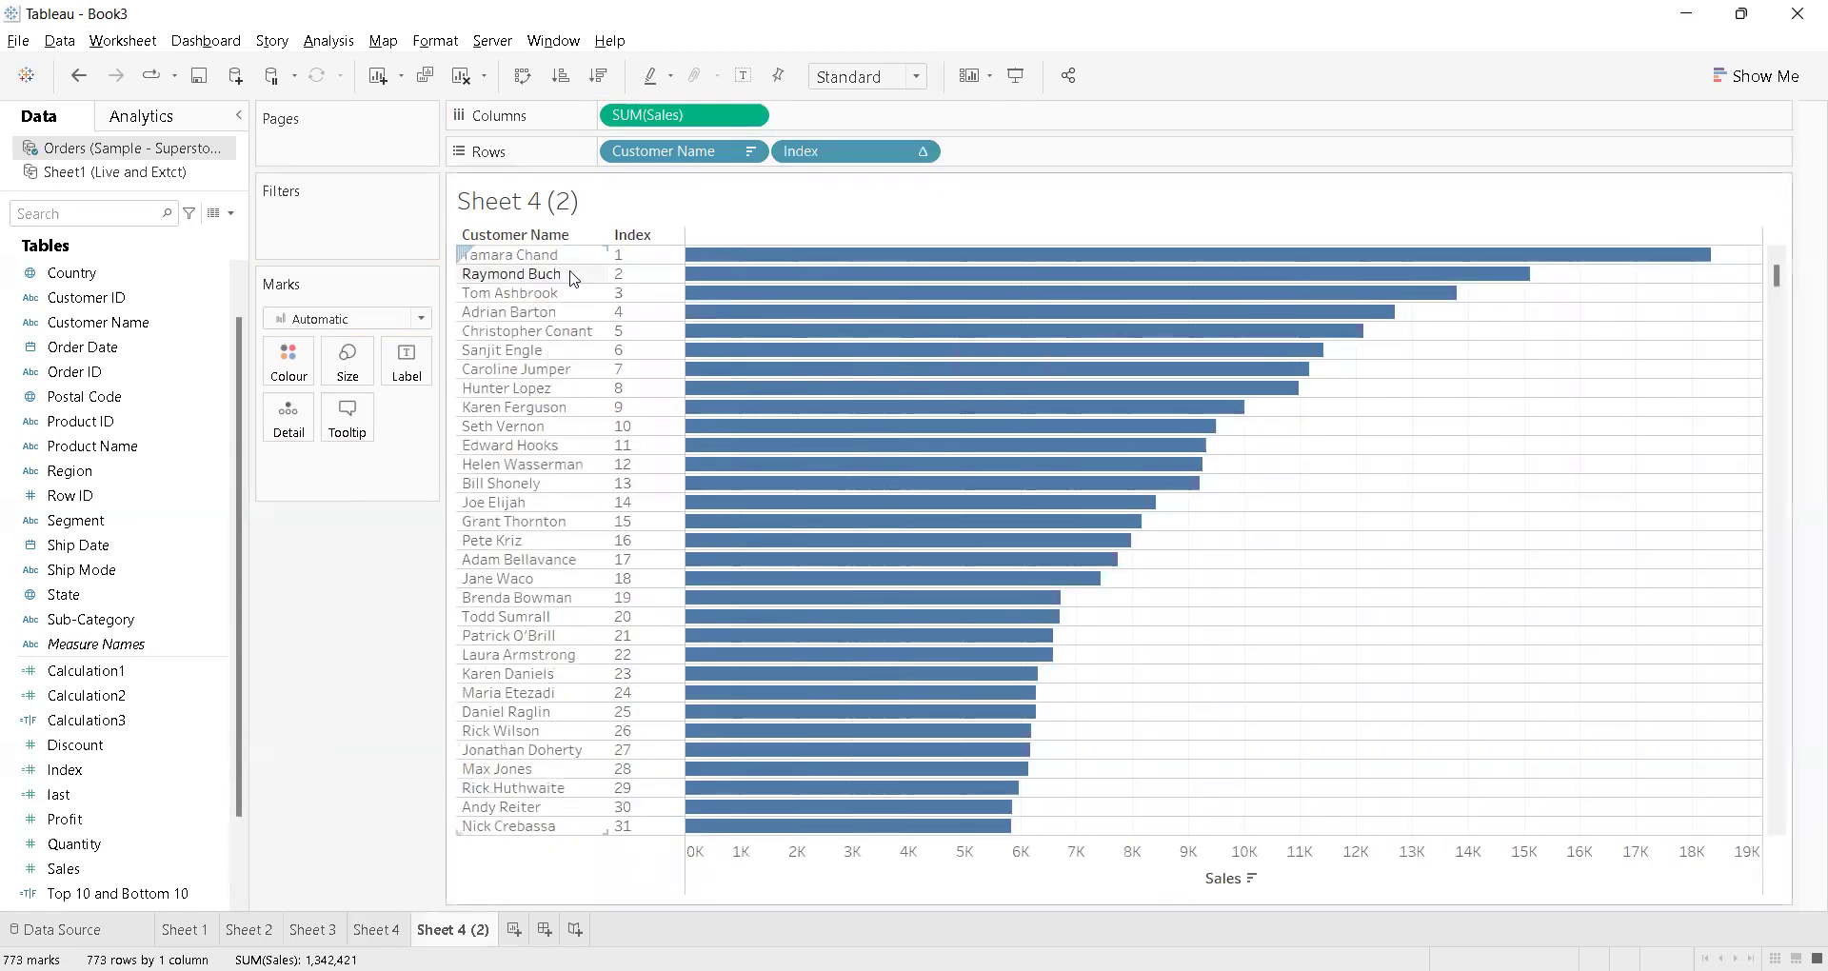
click(633, 262)
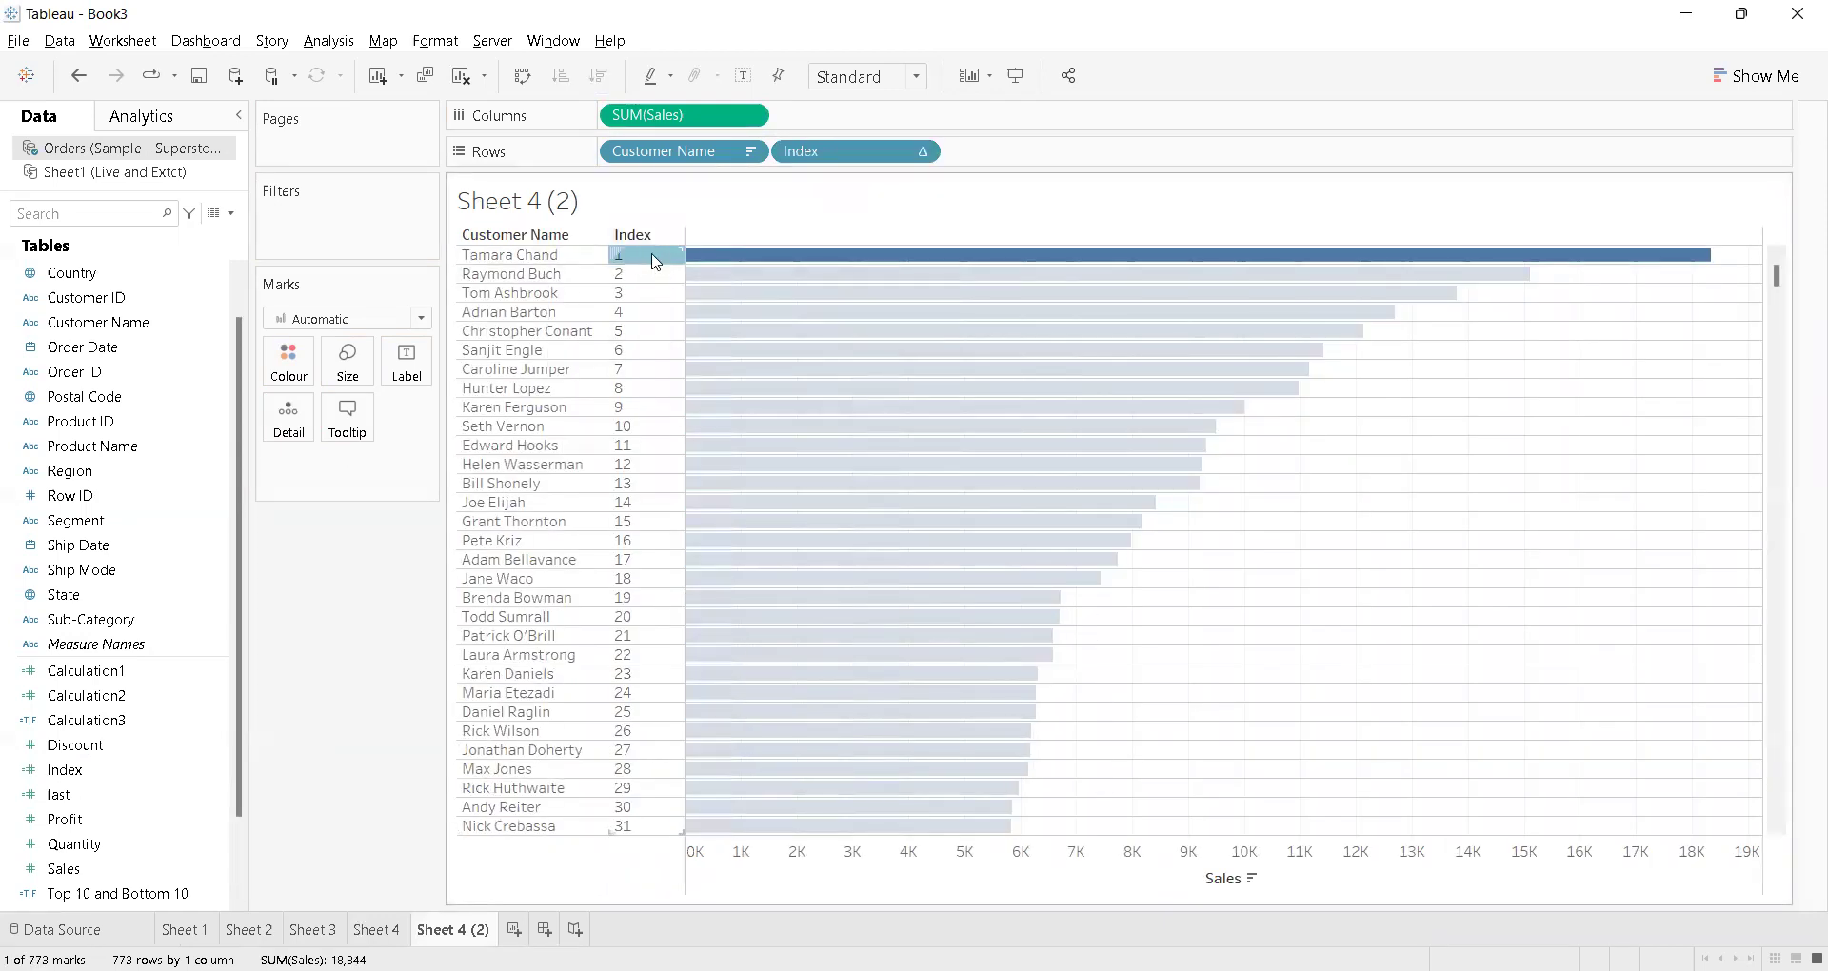
click(1476, 361)
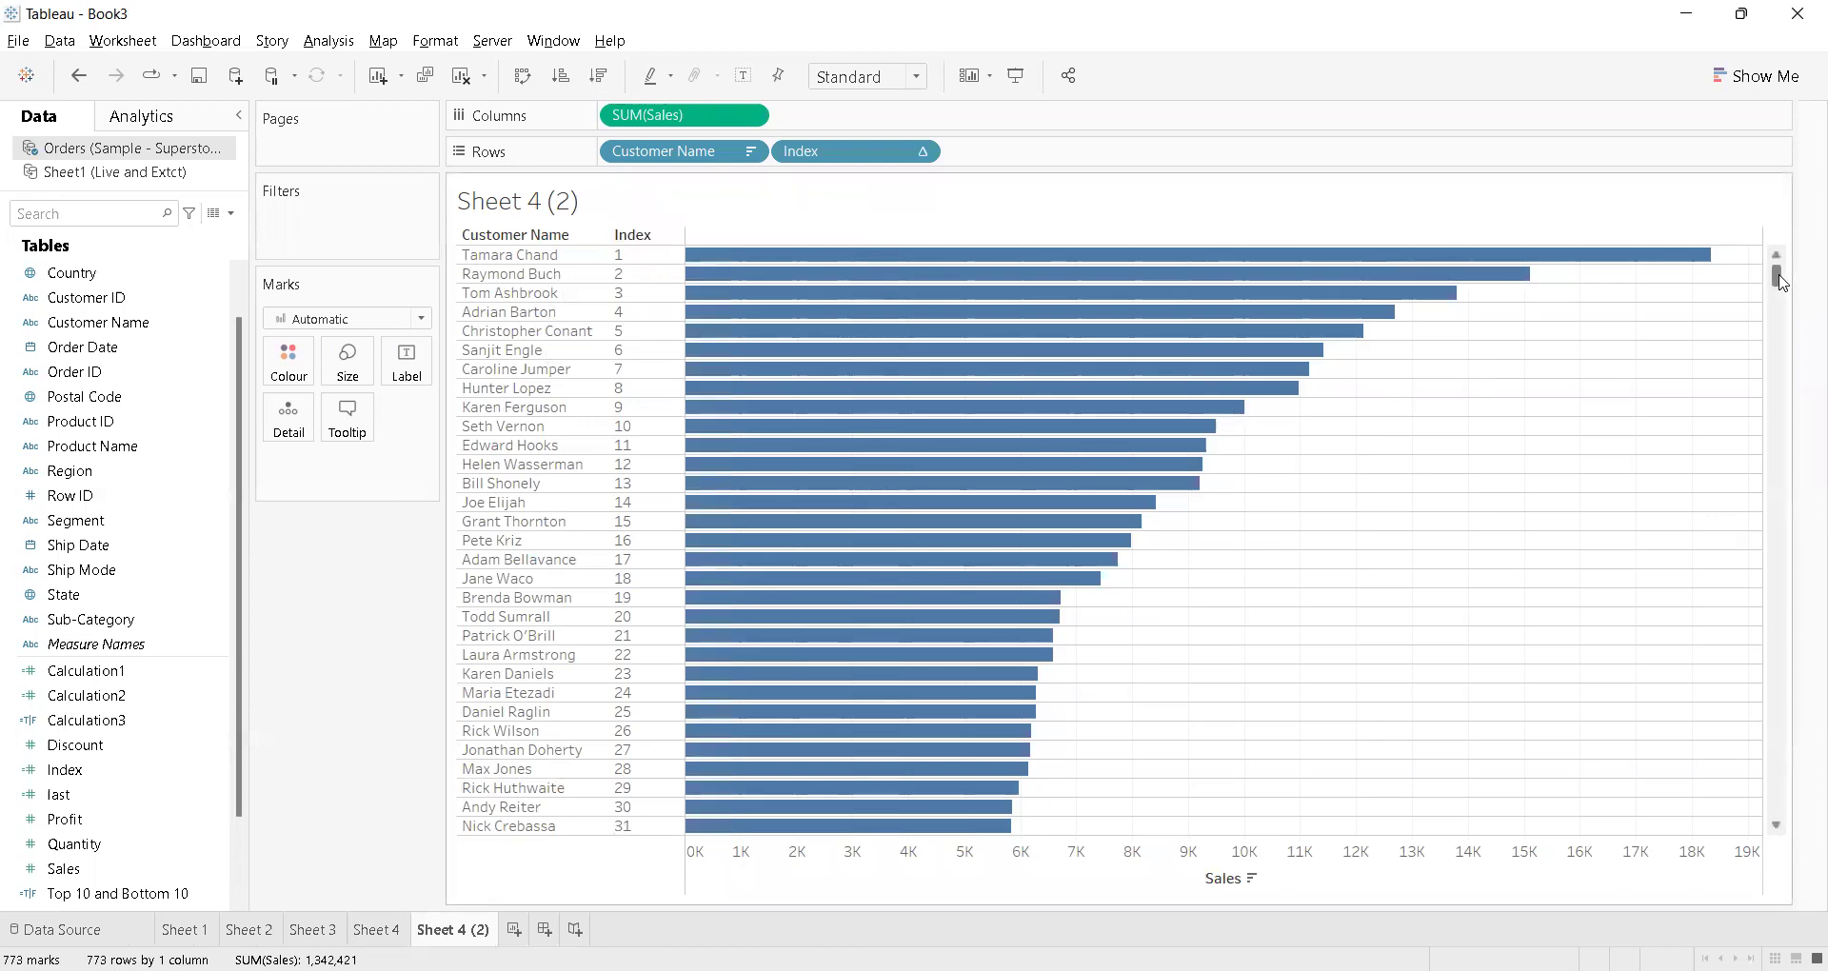
drag(1781, 279, 1799, 828)
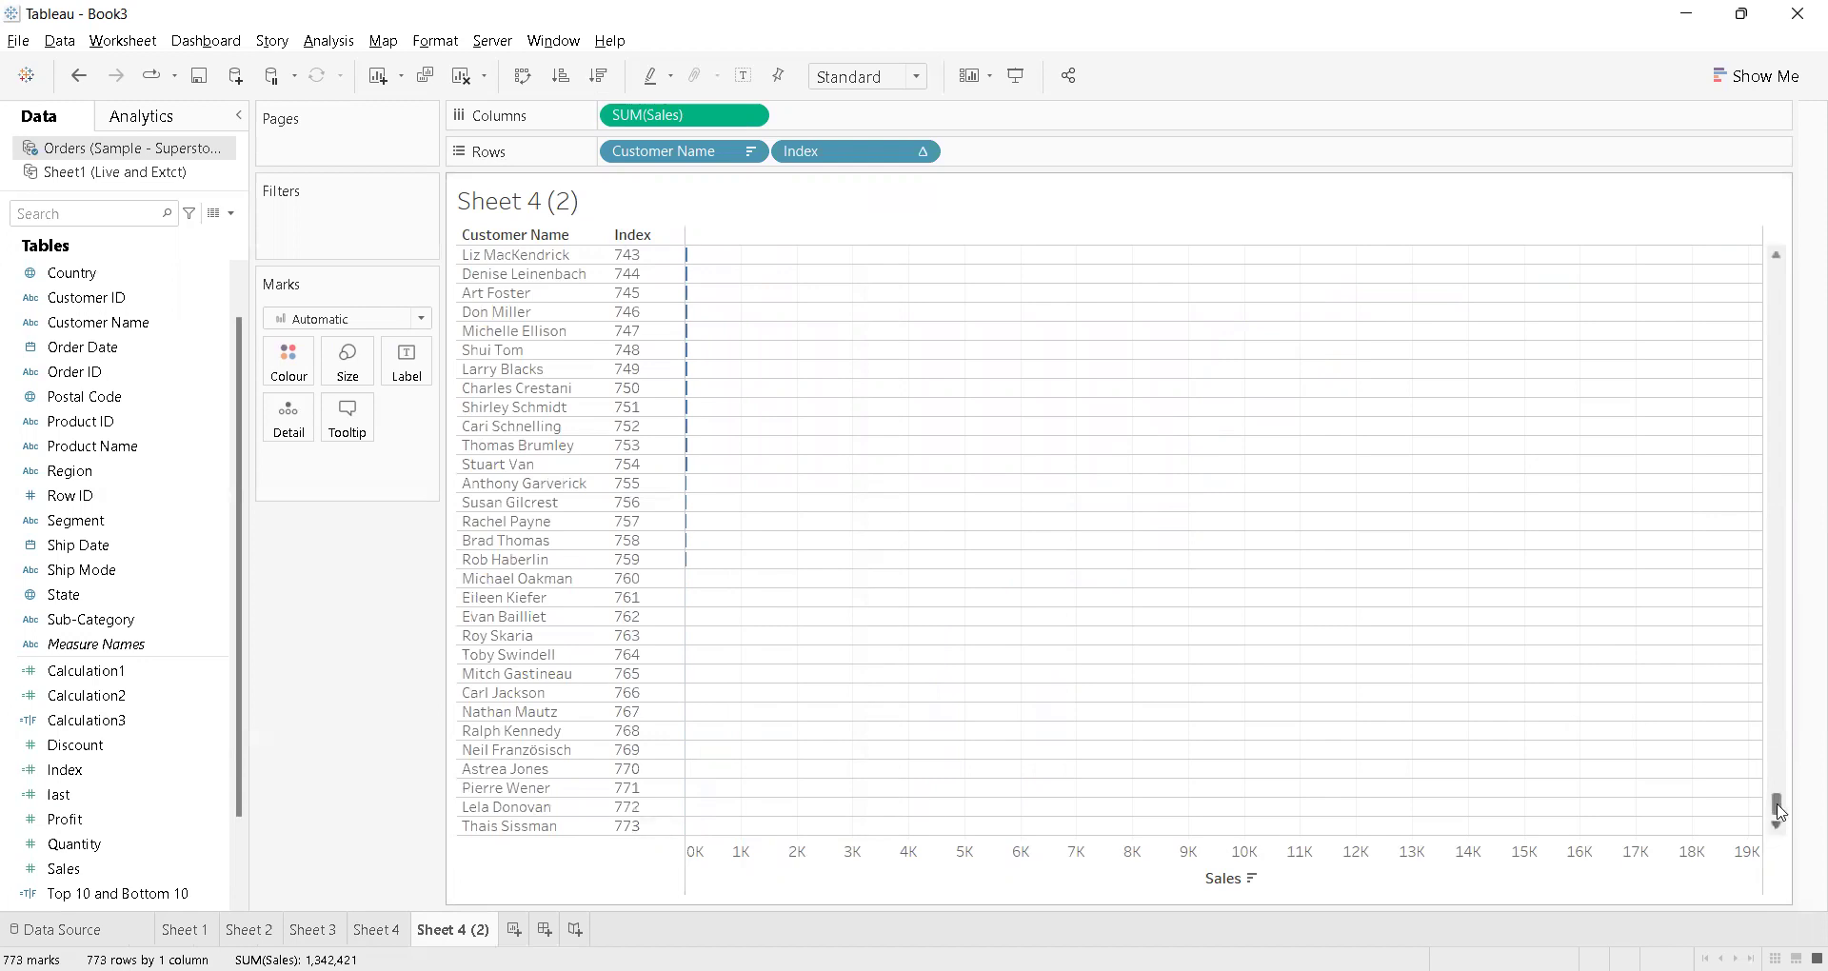
drag(1776, 807, 1767, 245)
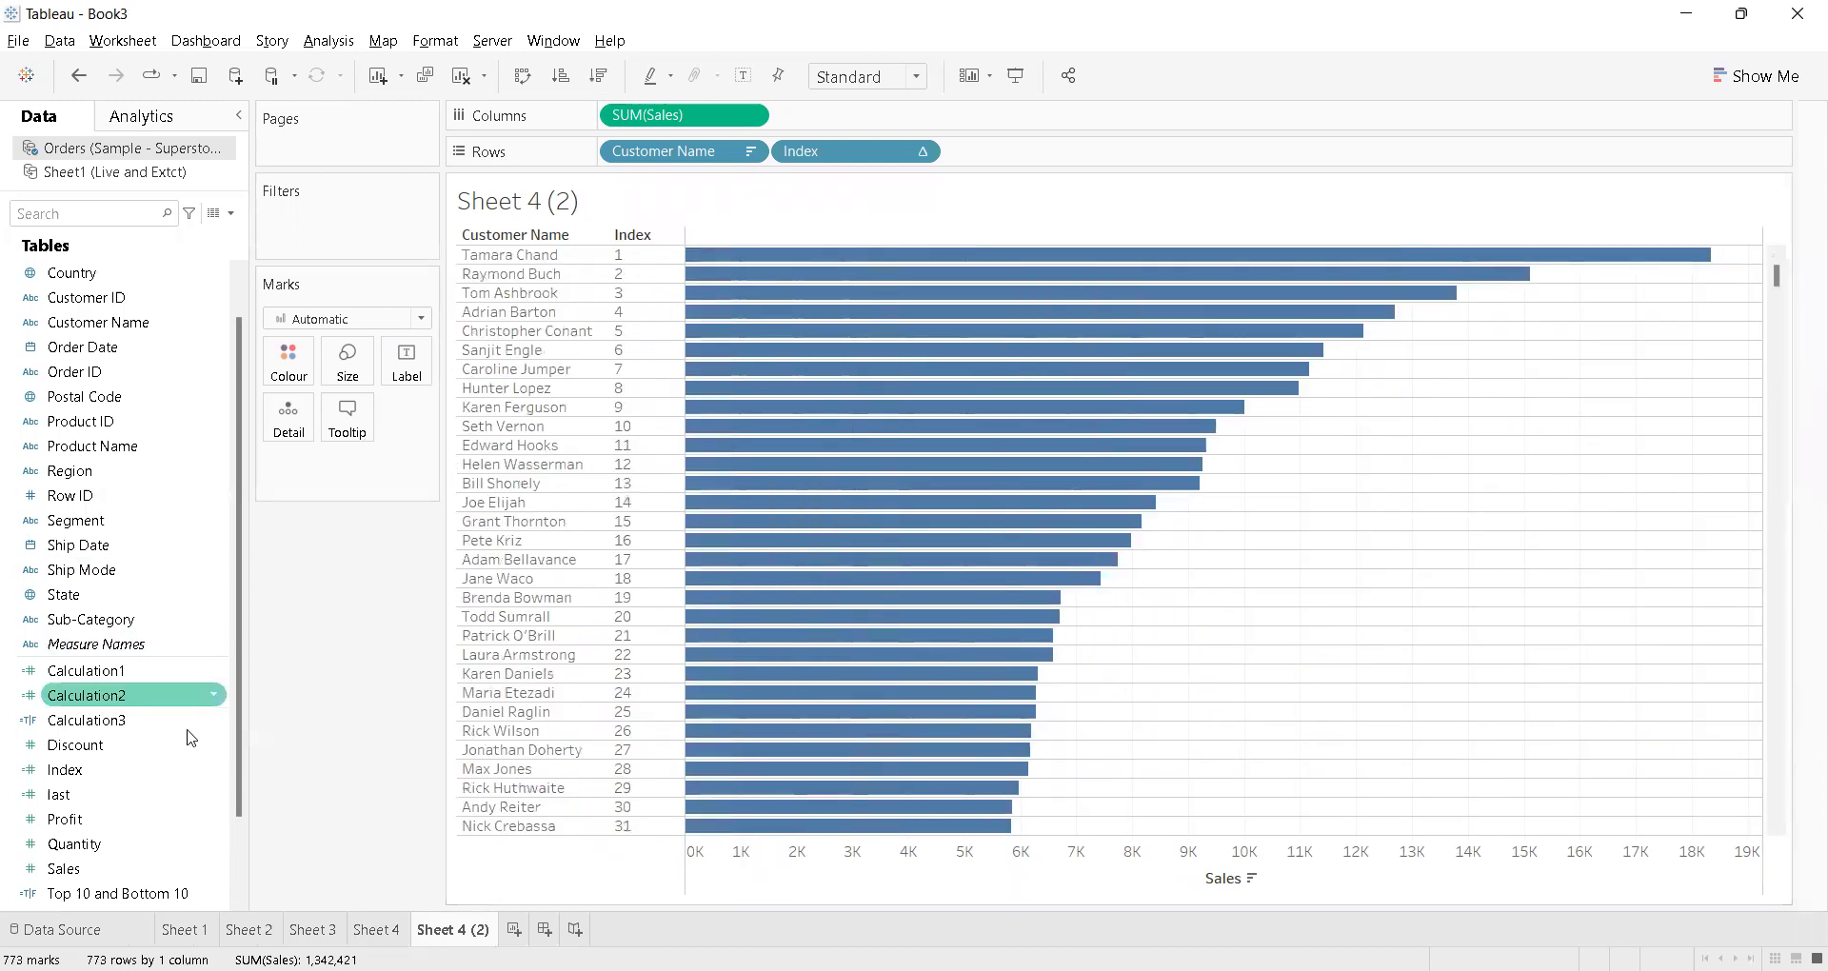
click(144, 801)
right_click(144, 802)
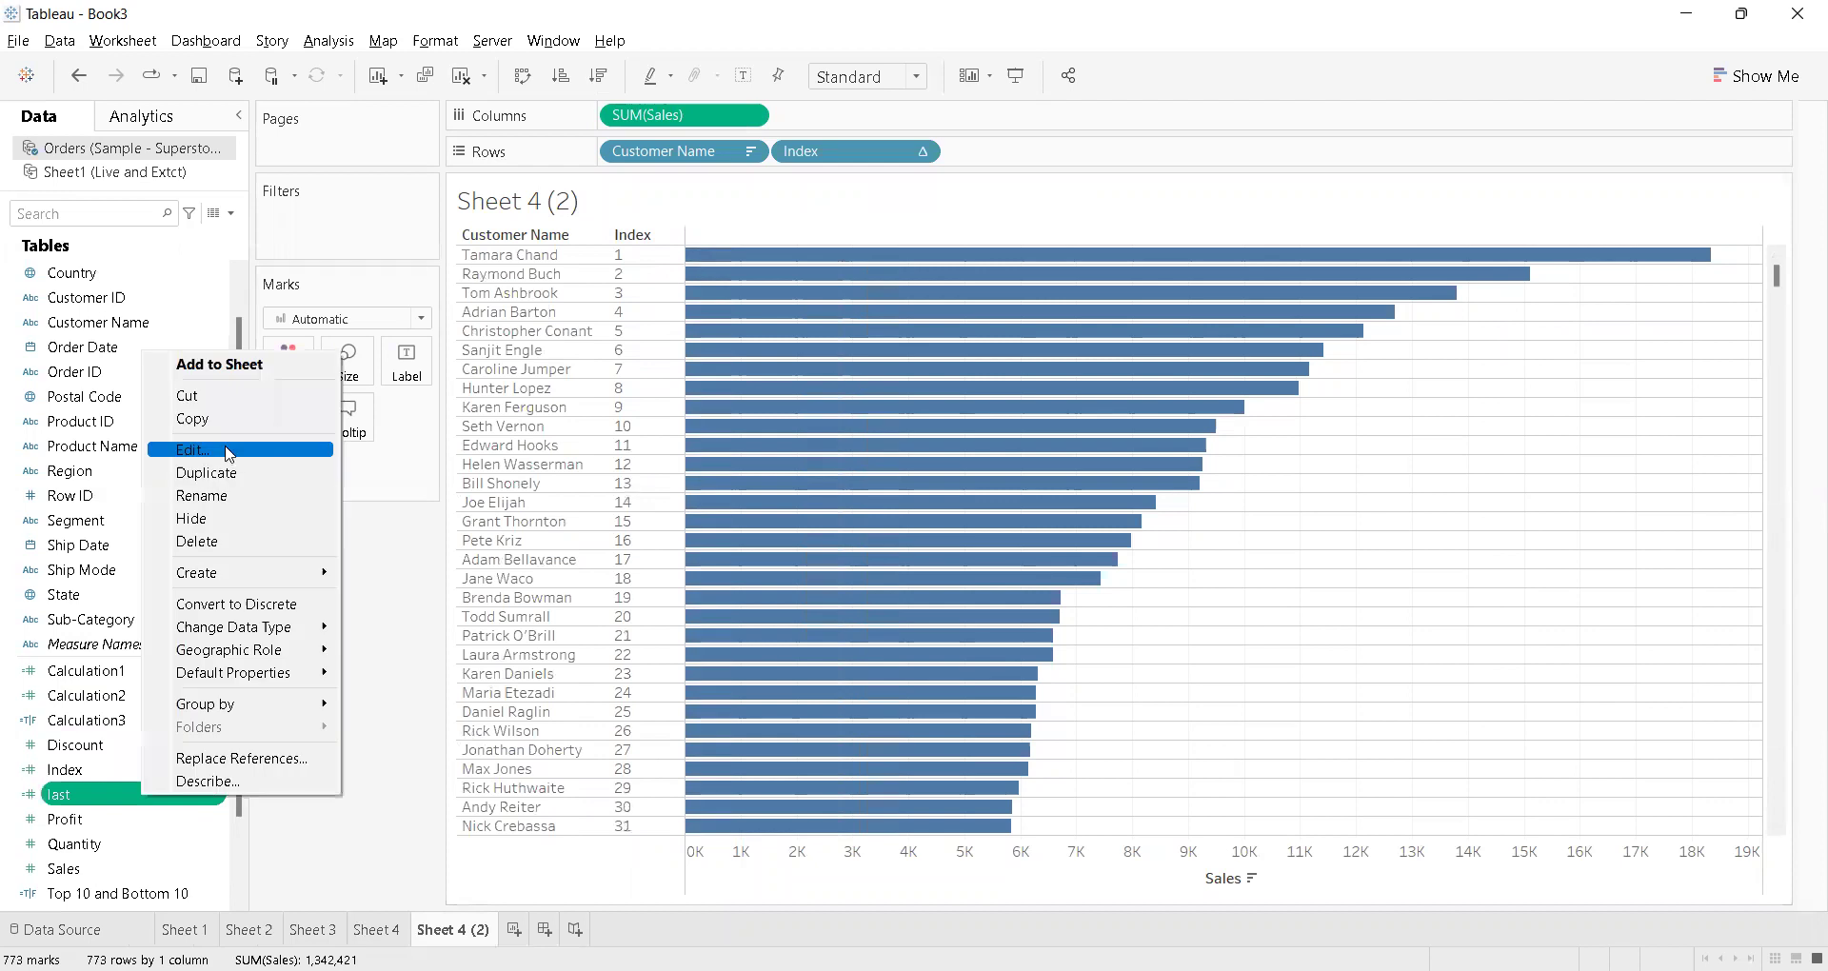
click(229, 454)
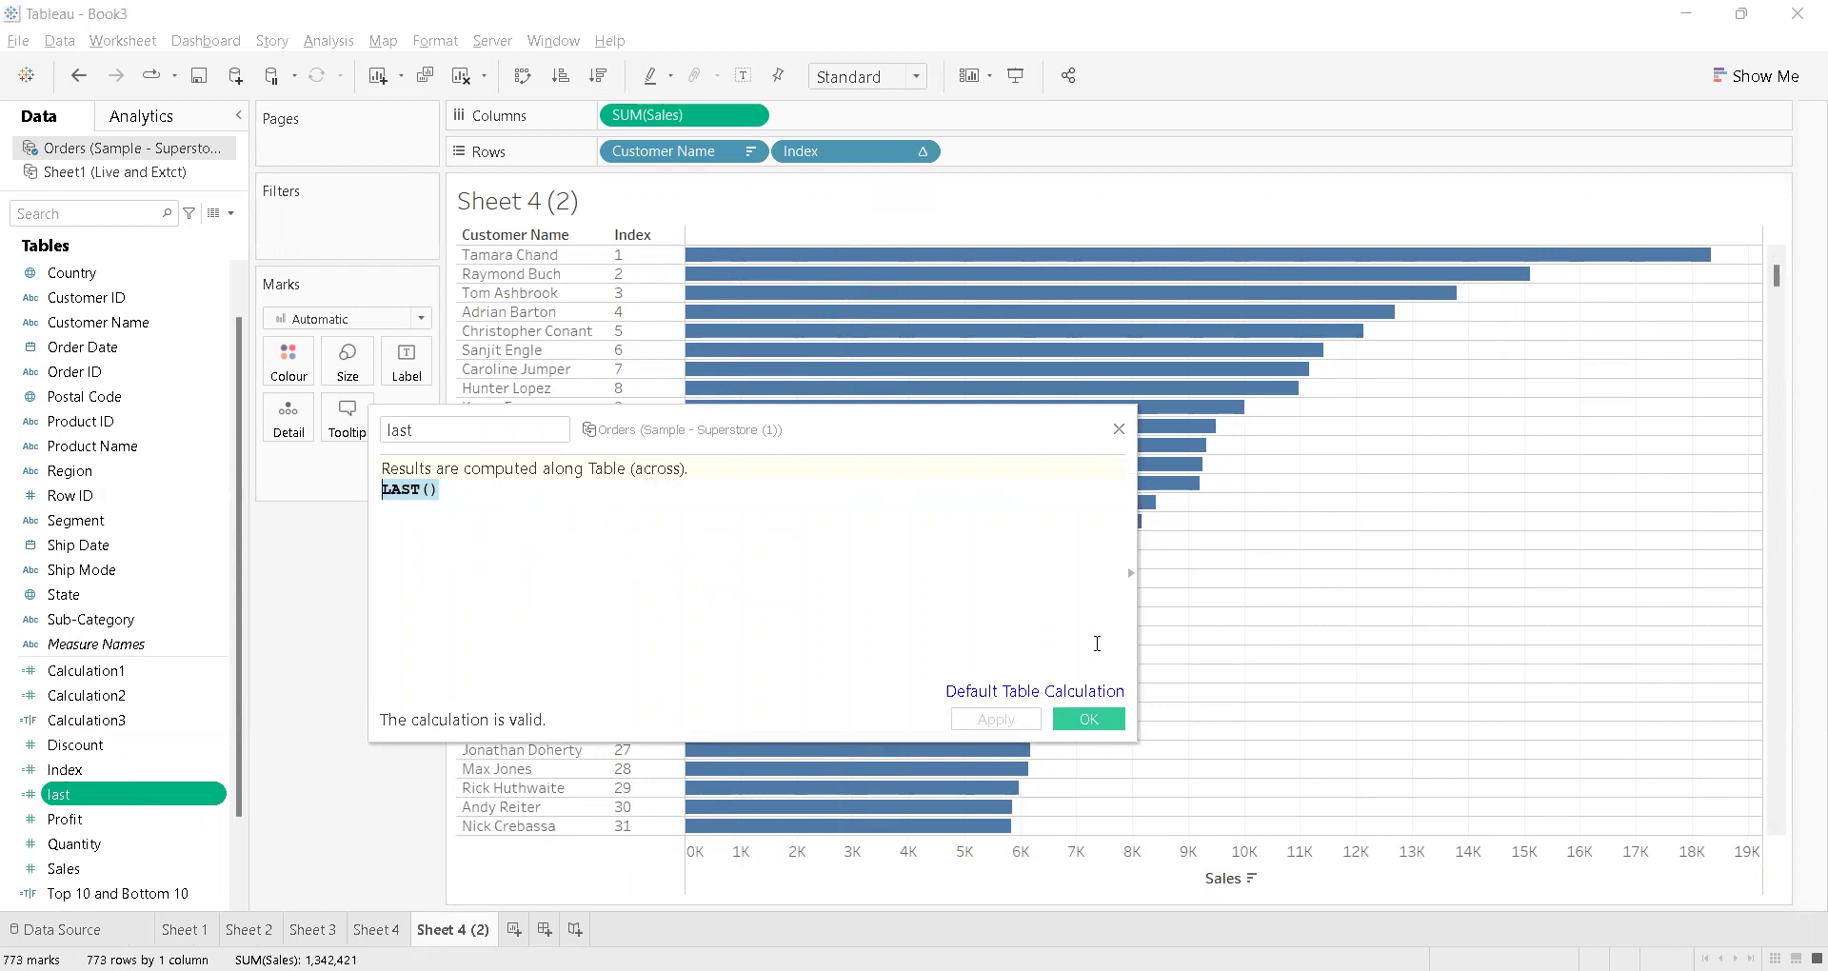
key(Escape)
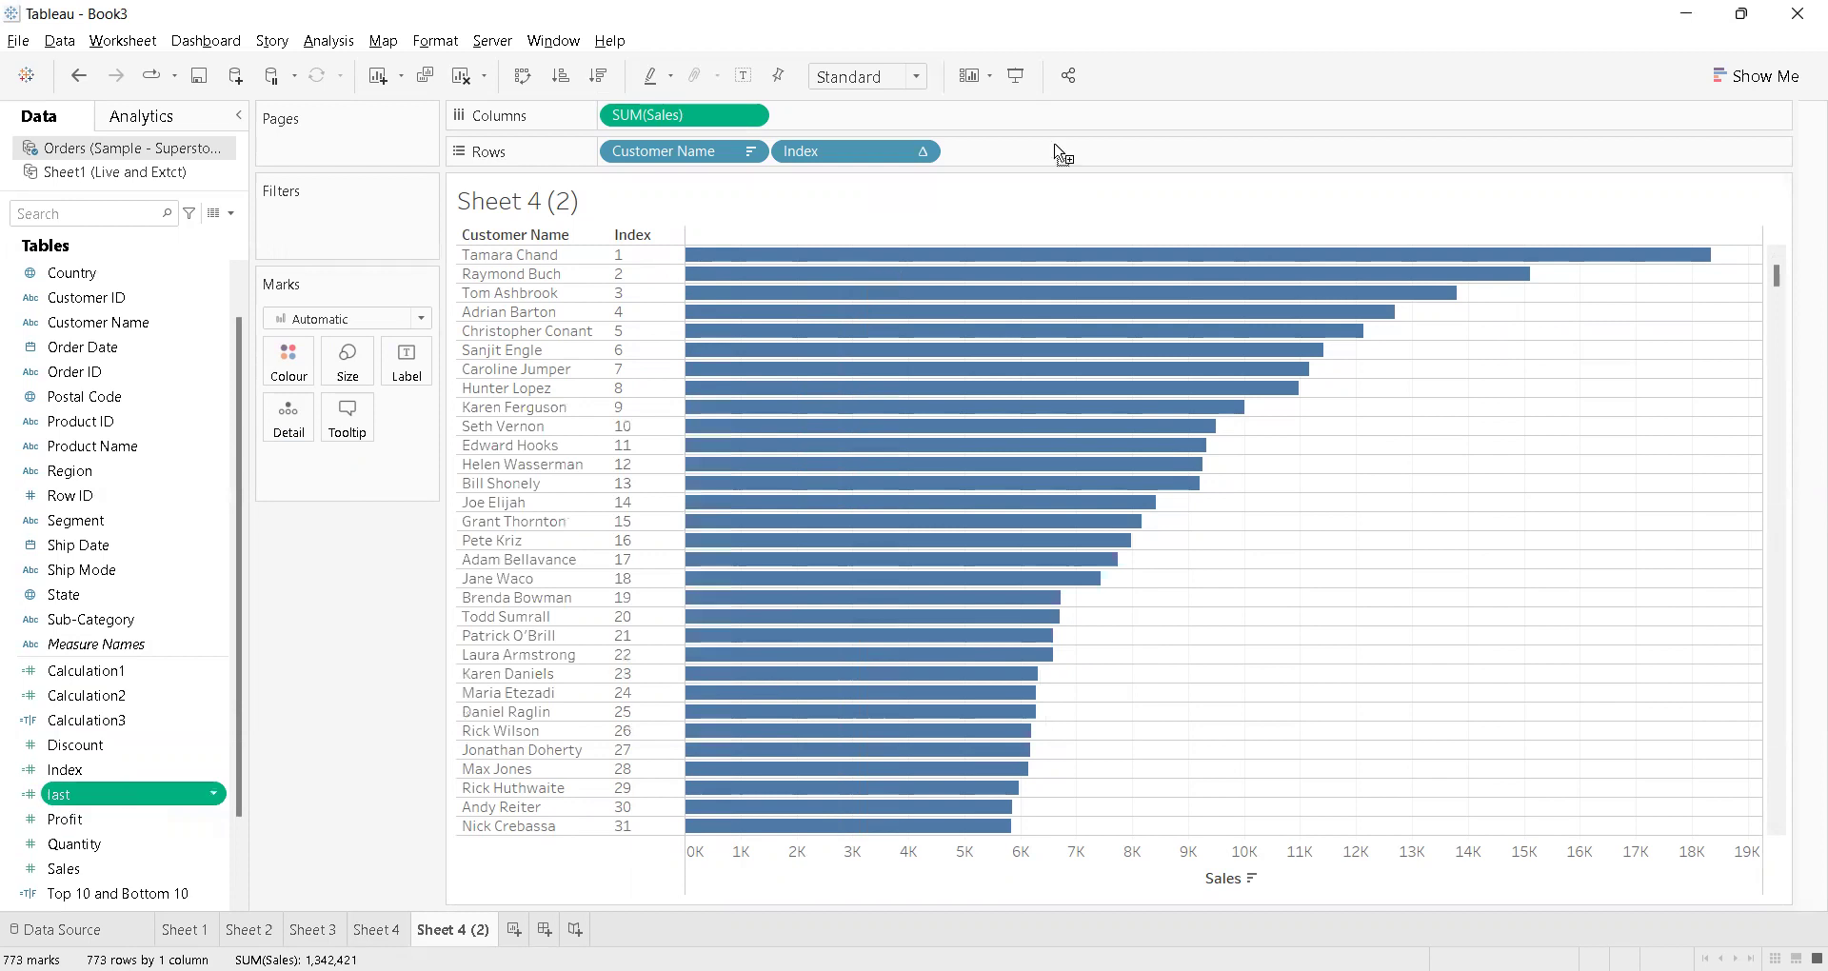
Add the last calculation to Rows as a discrete field
drag(1064, 155, 995, 155)
right_click(995, 156)
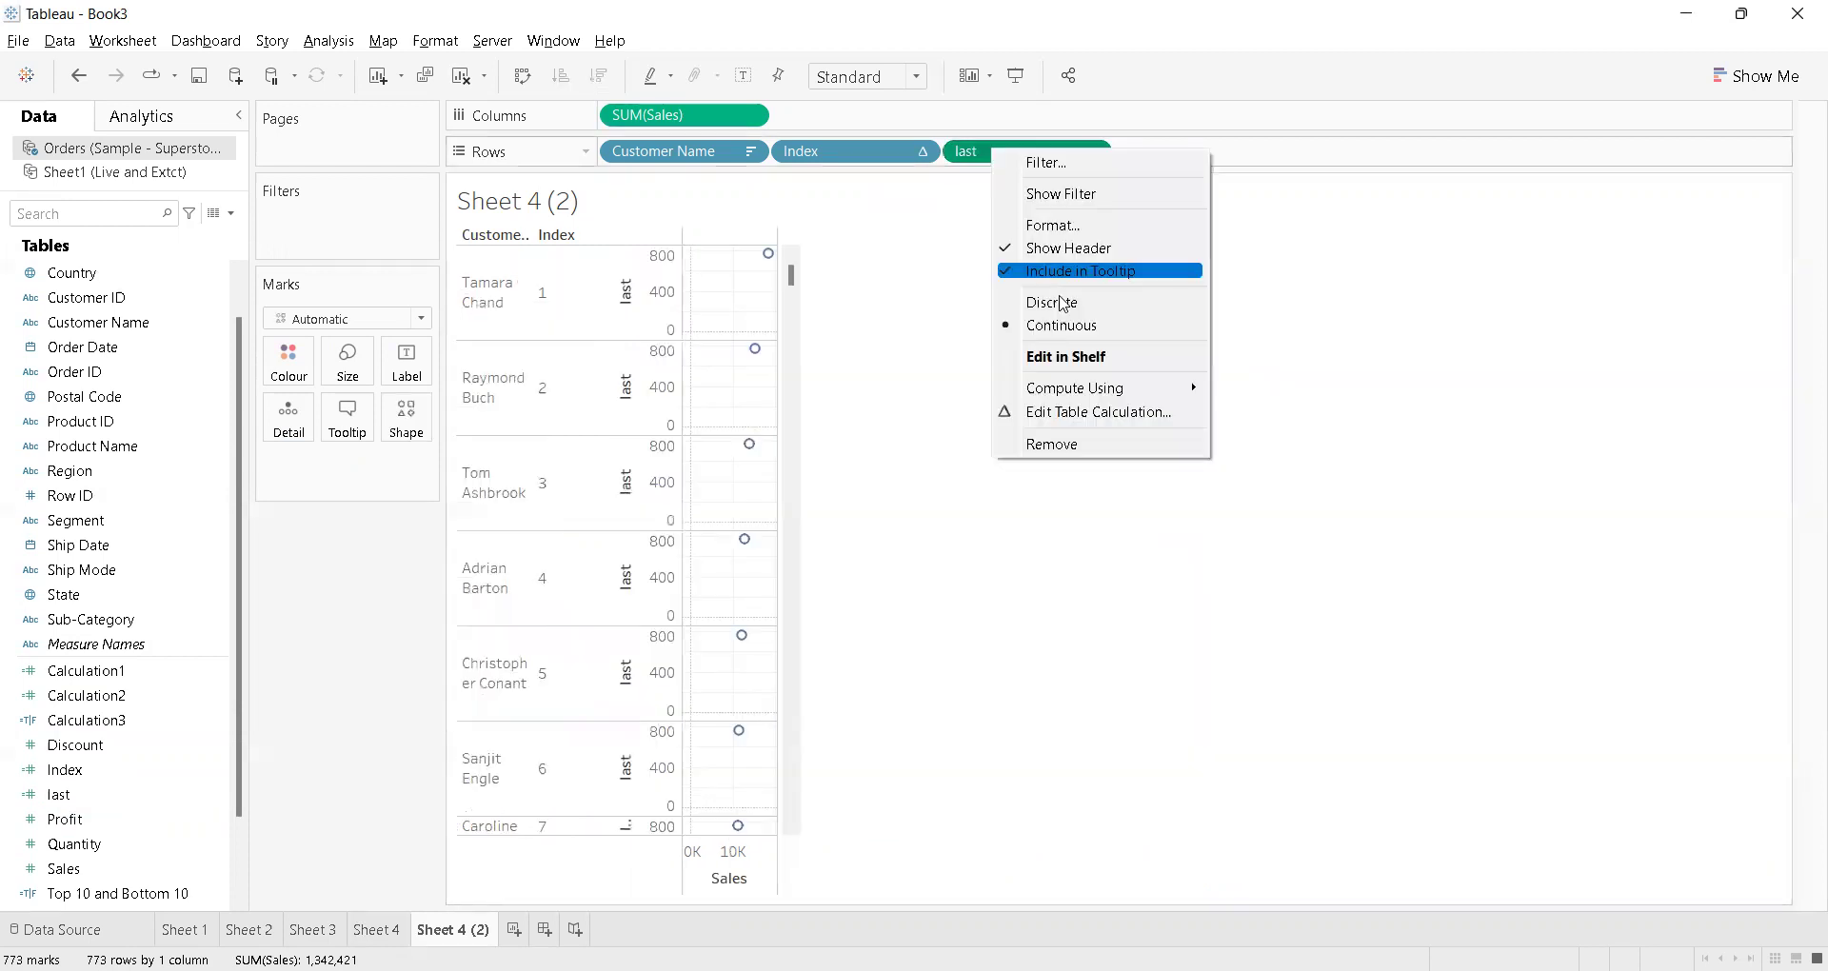
click(1068, 303)
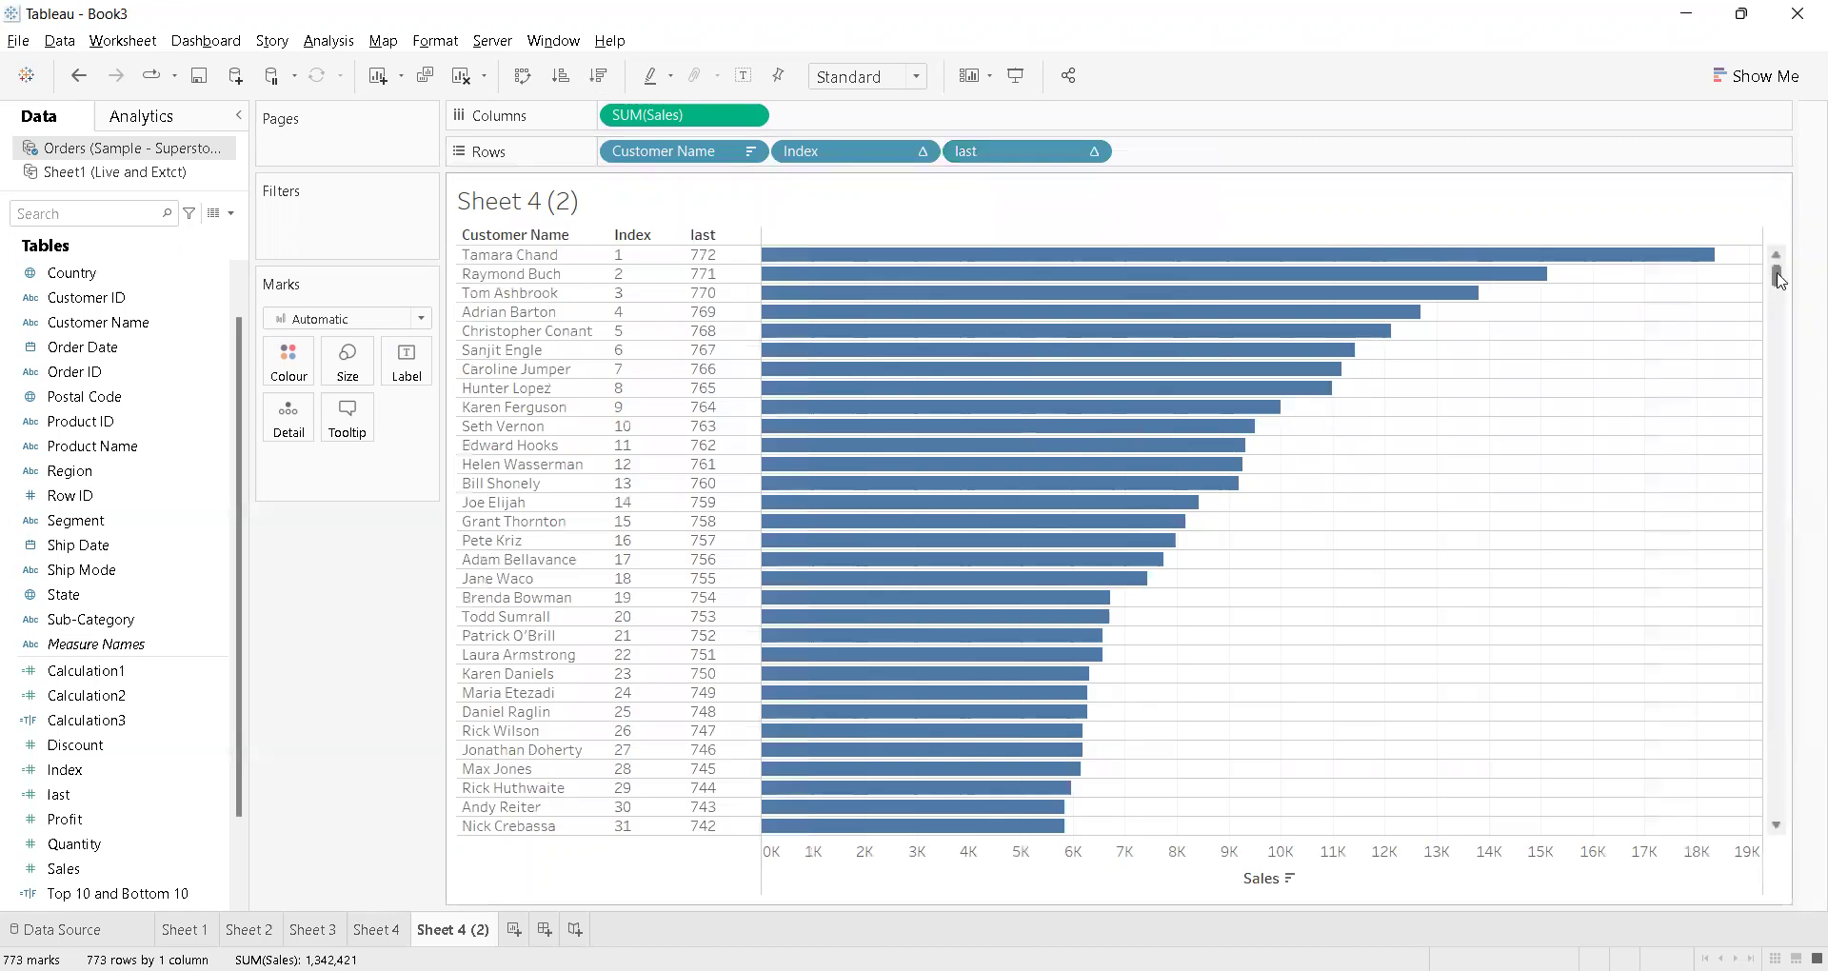
Compare last values, from 0 at the bottom customer to 772 at the top
drag(1779, 278, 1780, 814)
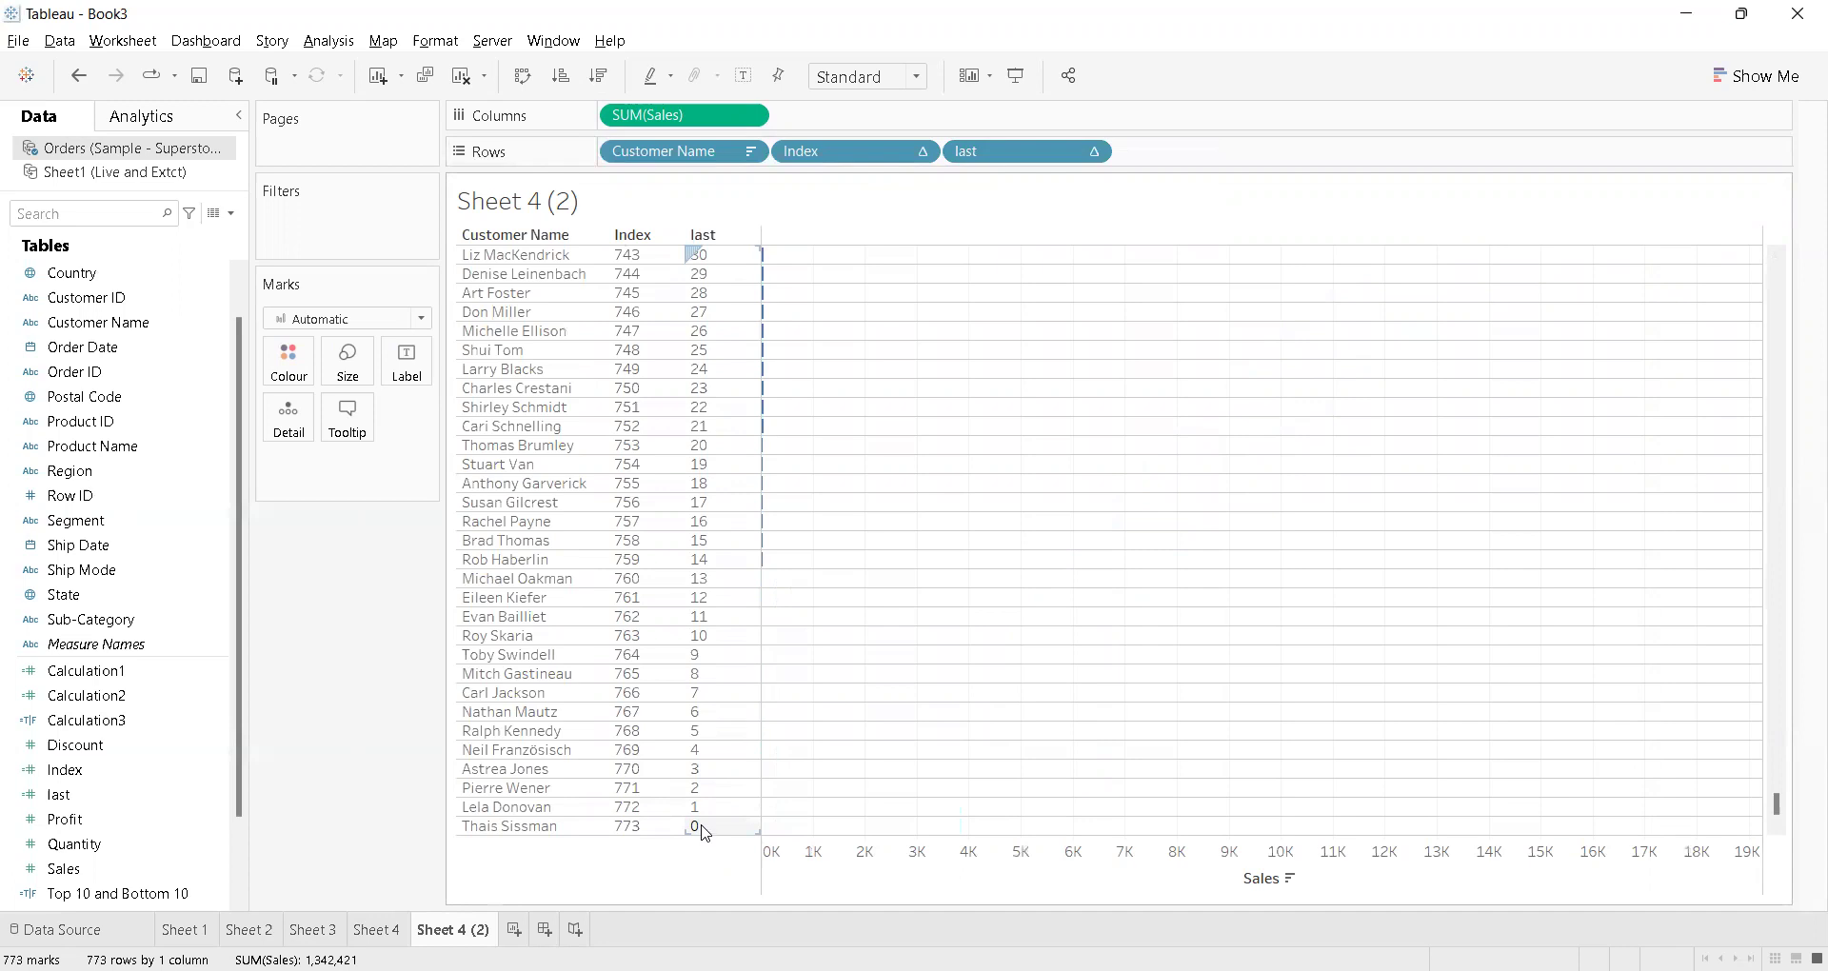
click(716, 826)
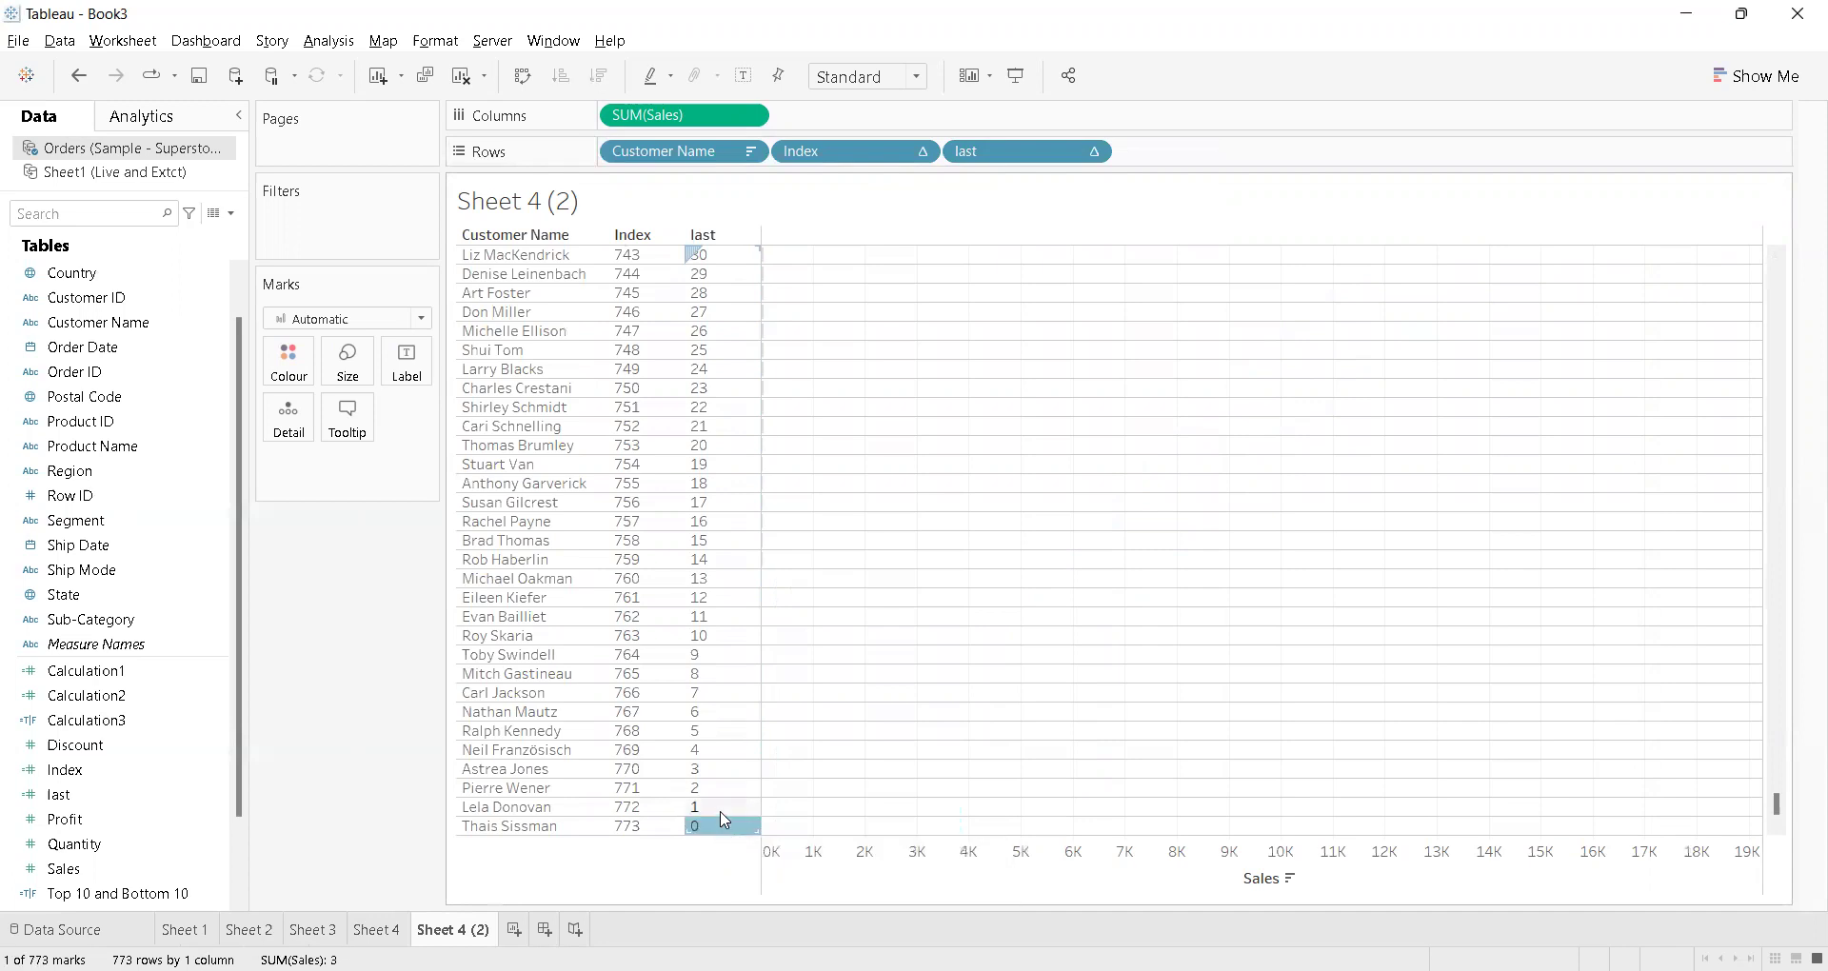
click(721, 804)
click(721, 789)
click(721, 769)
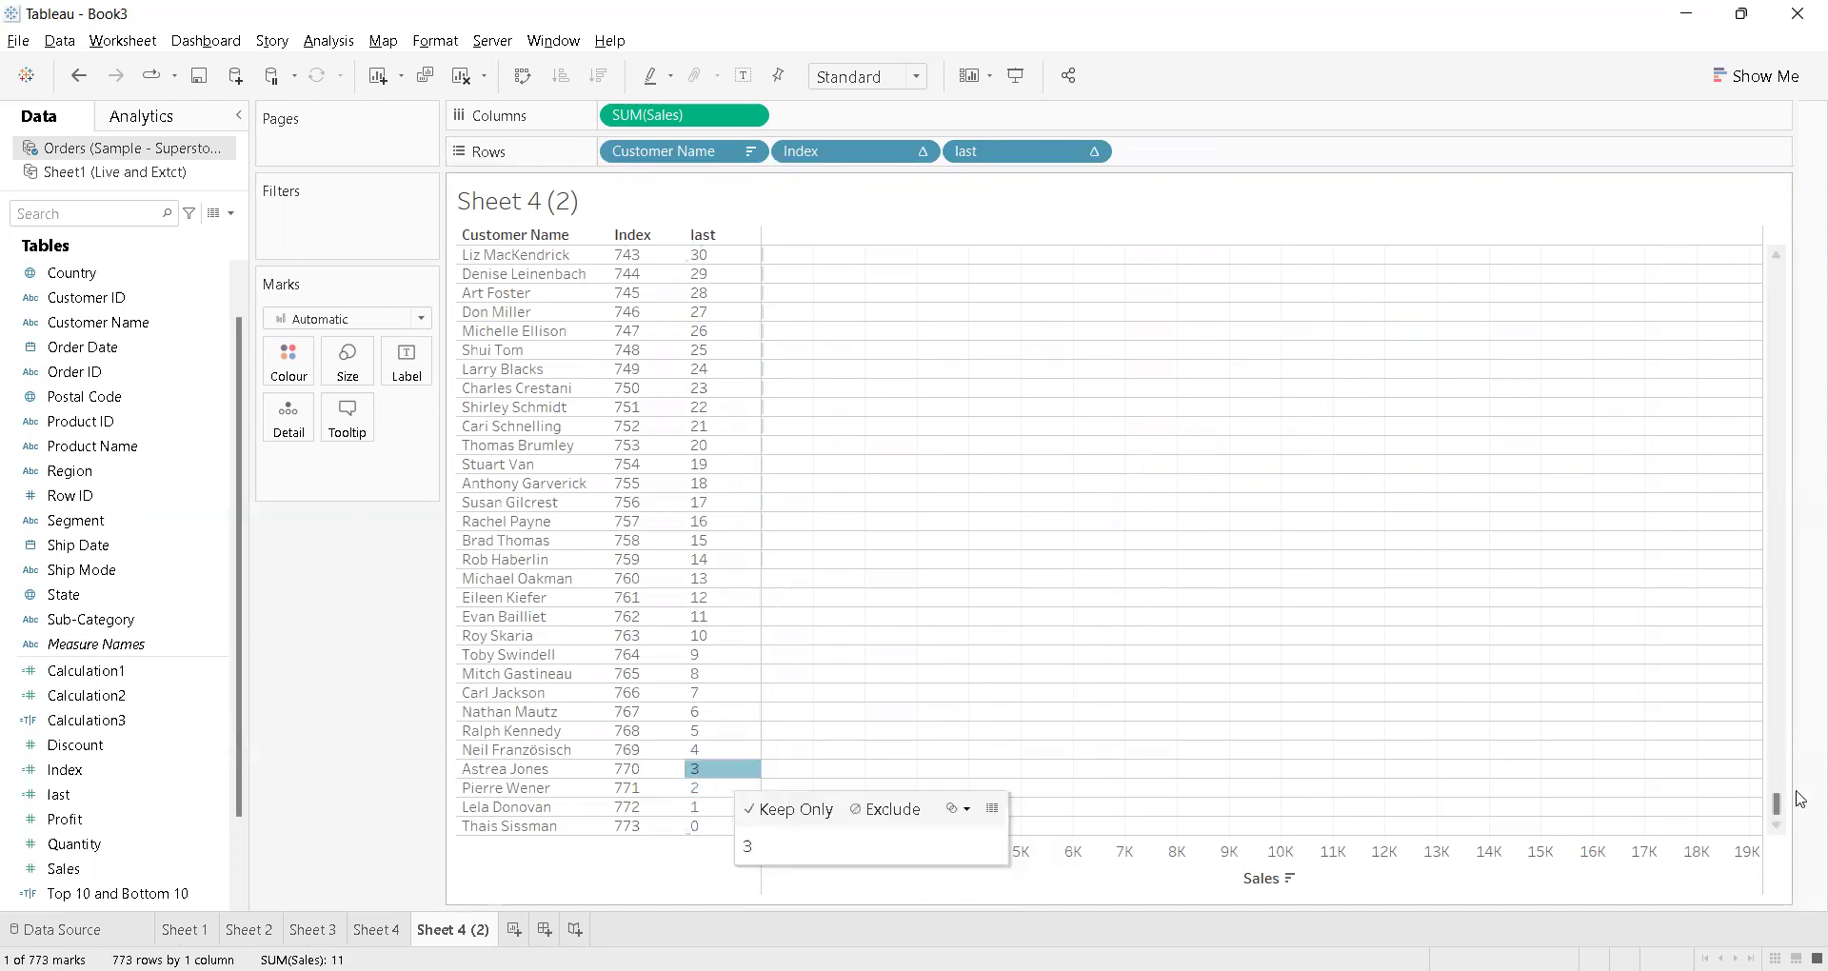
drag(1778, 804, 1777, 252)
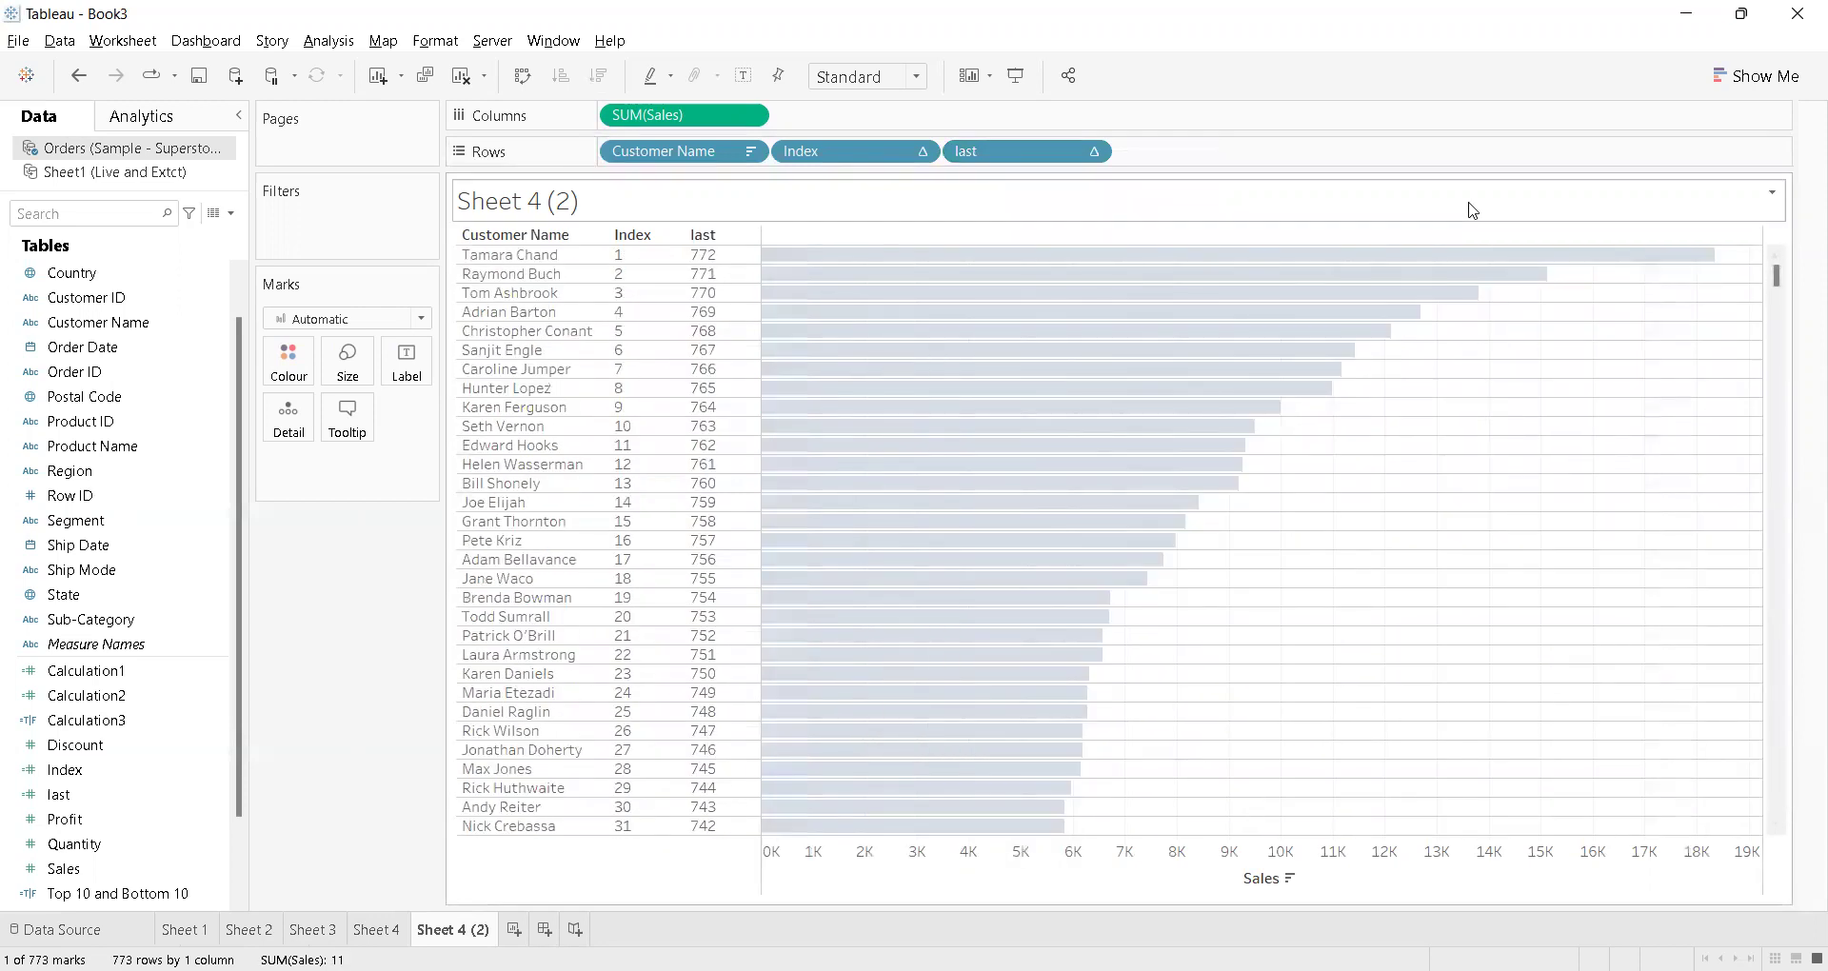
click(700, 255)
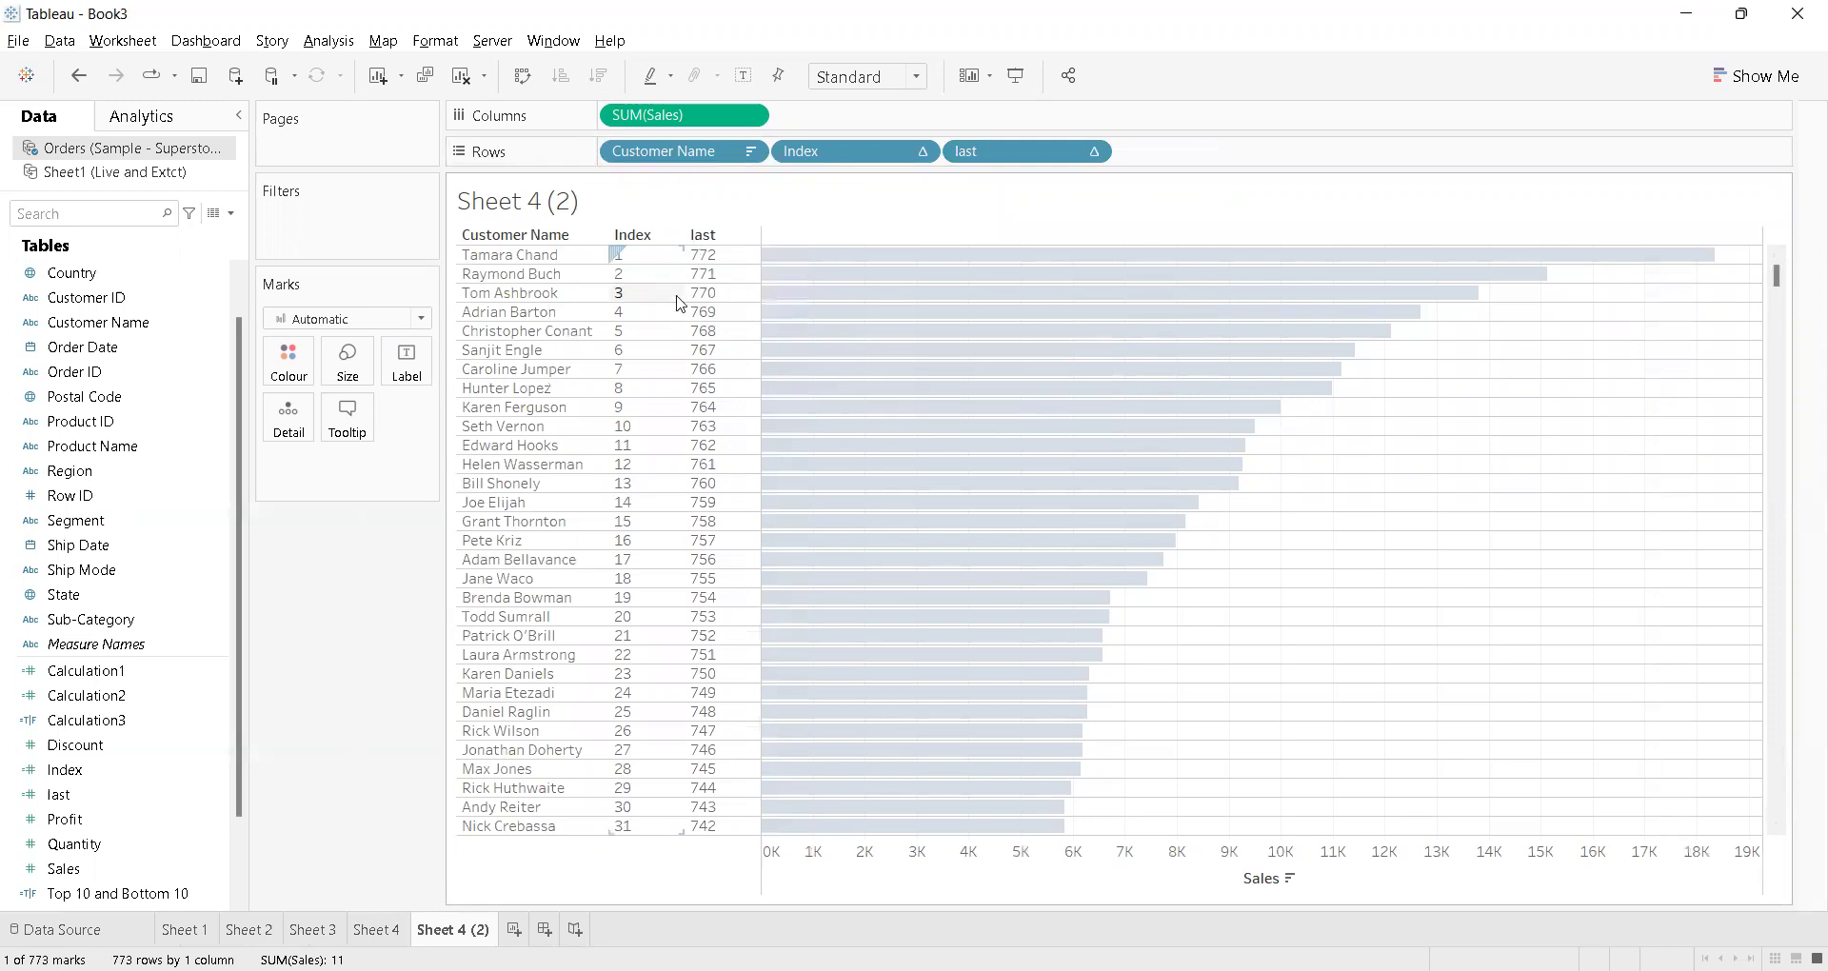
click(704, 297)
click(704, 297)
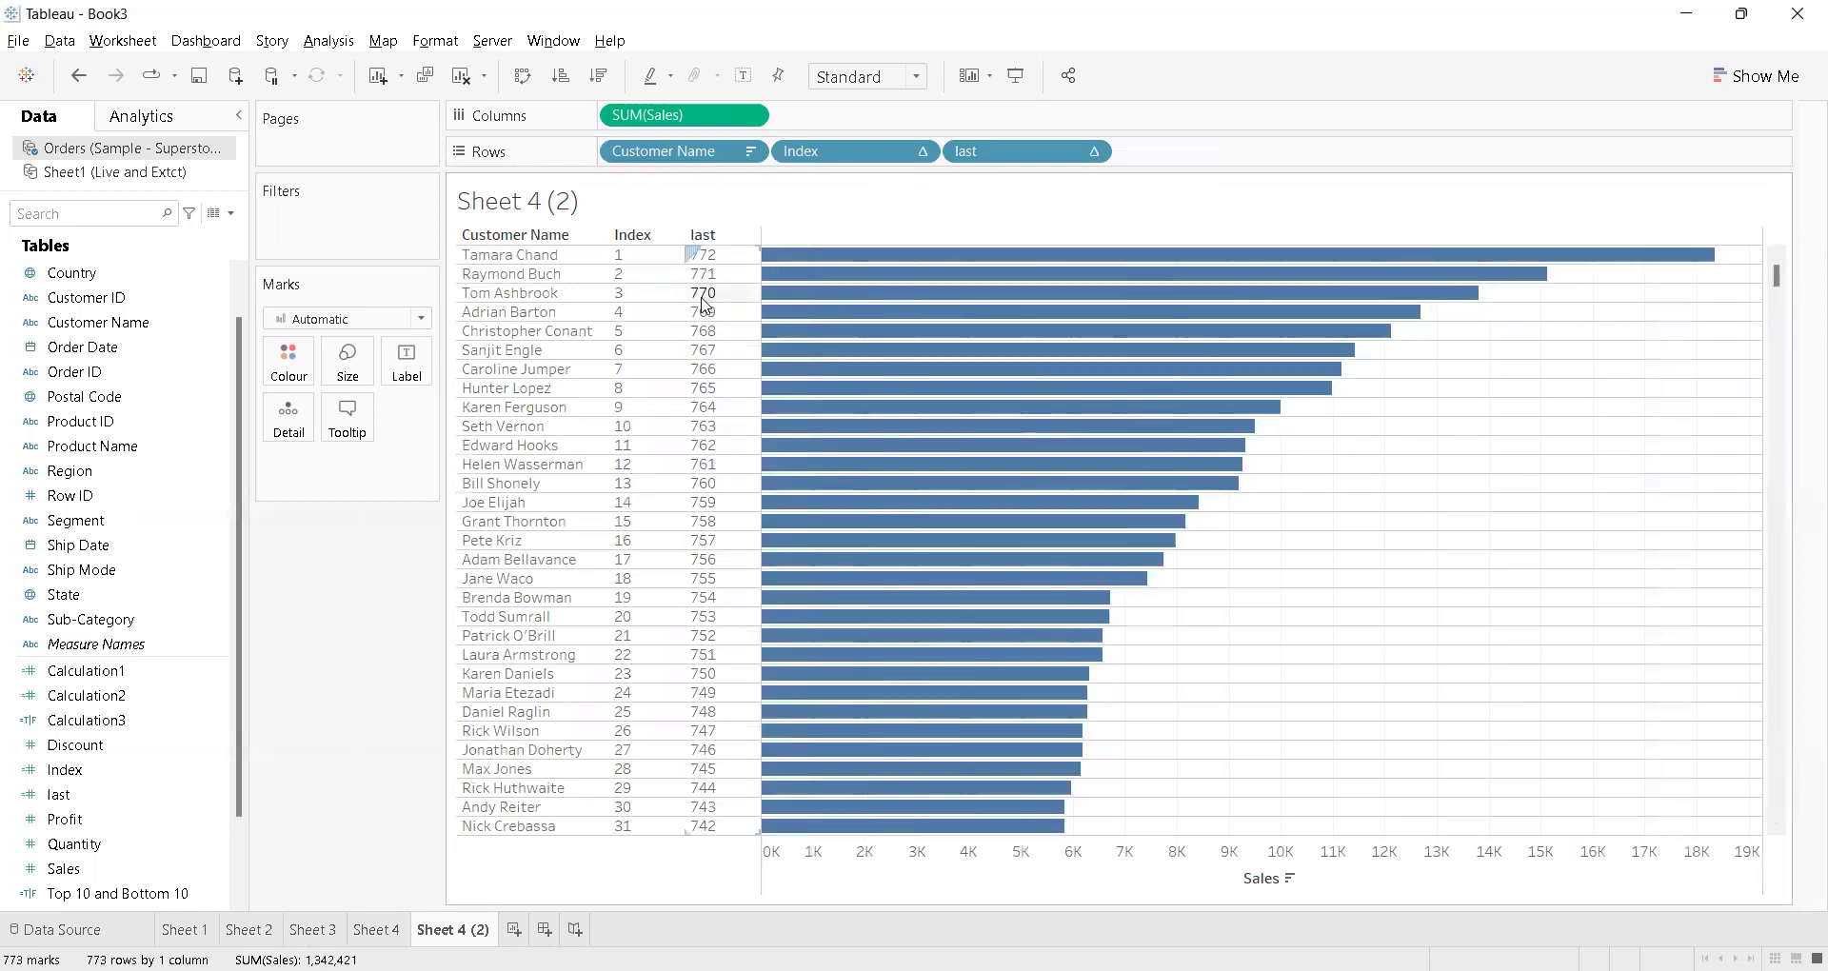
Create a new calculated field Calculation4 with the formula INDEX()<=5
click(230, 215)
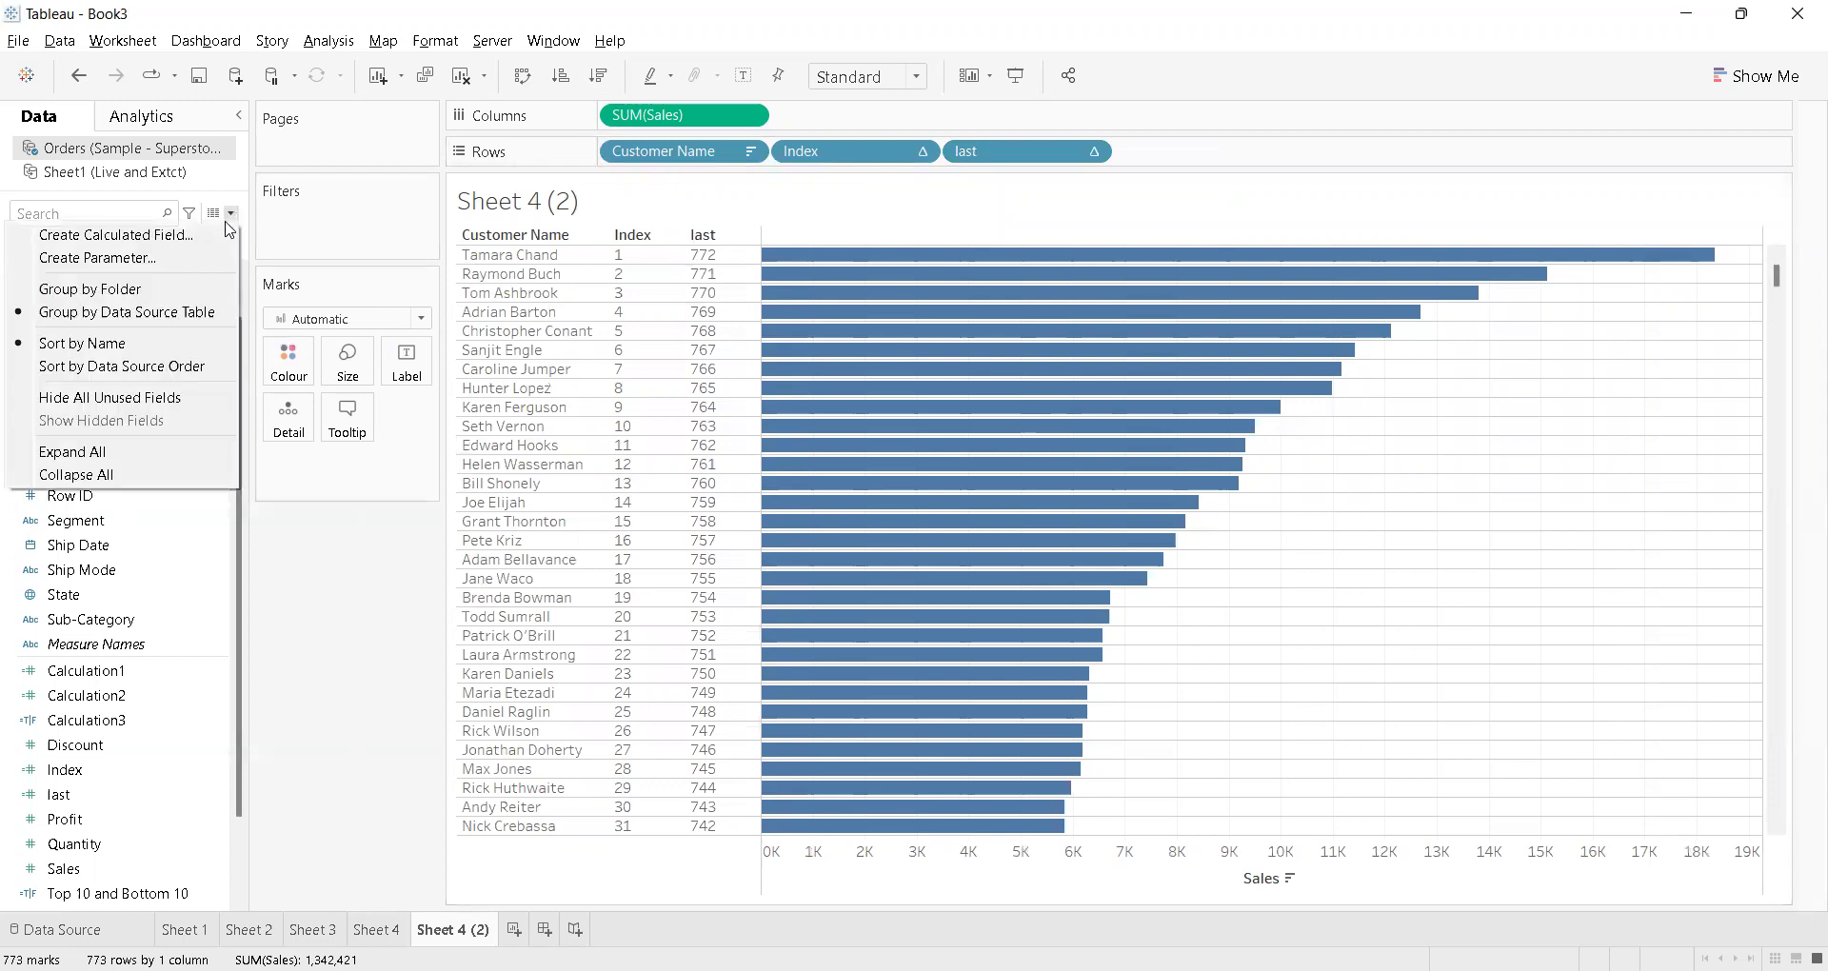
click(227, 234)
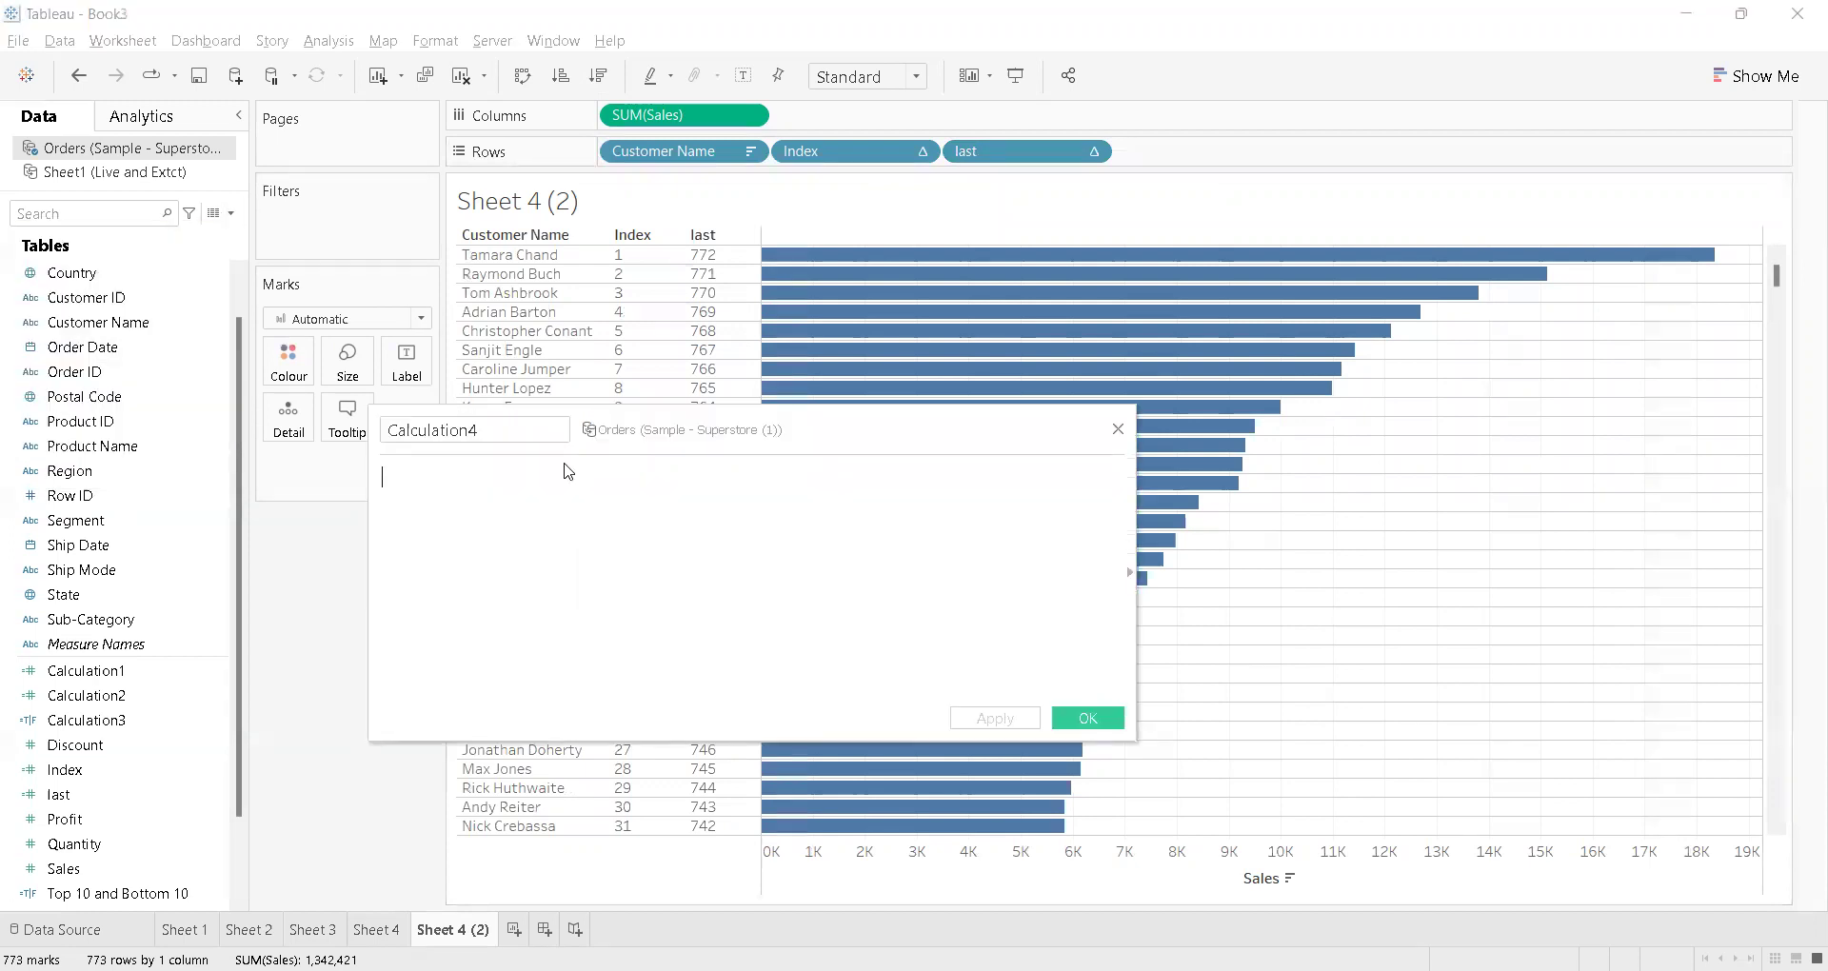
click(525, 433)
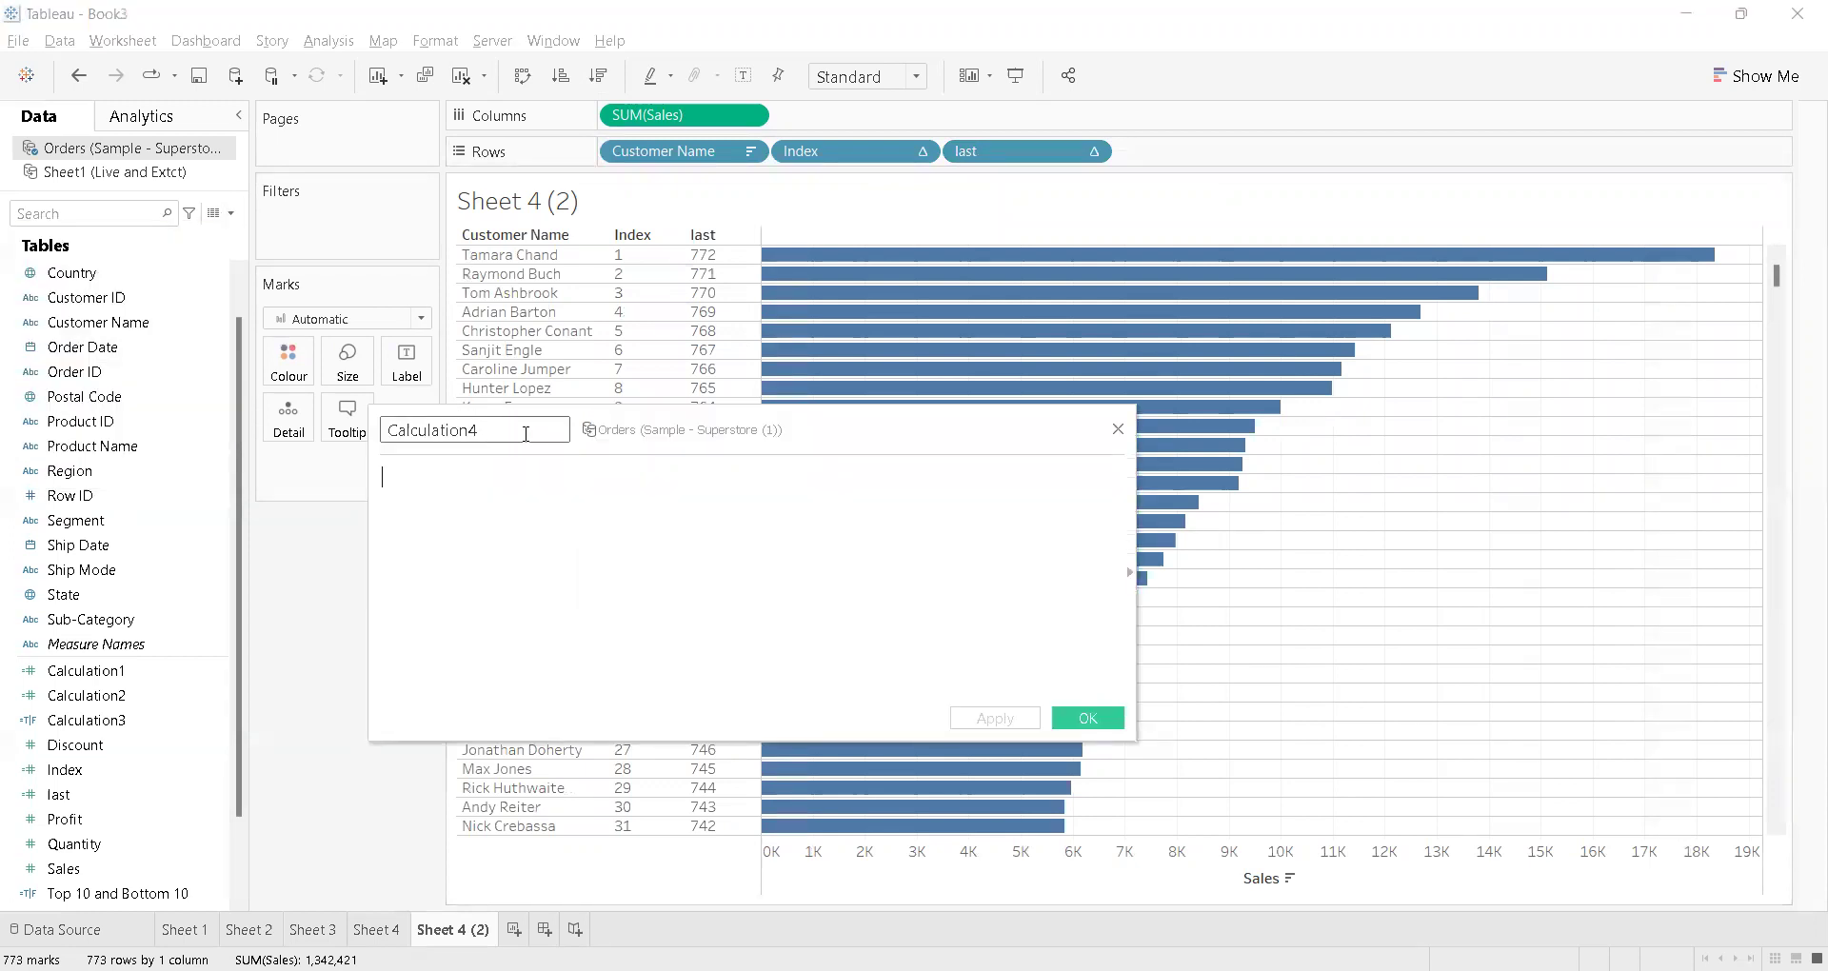
click(598, 488)
text(index)
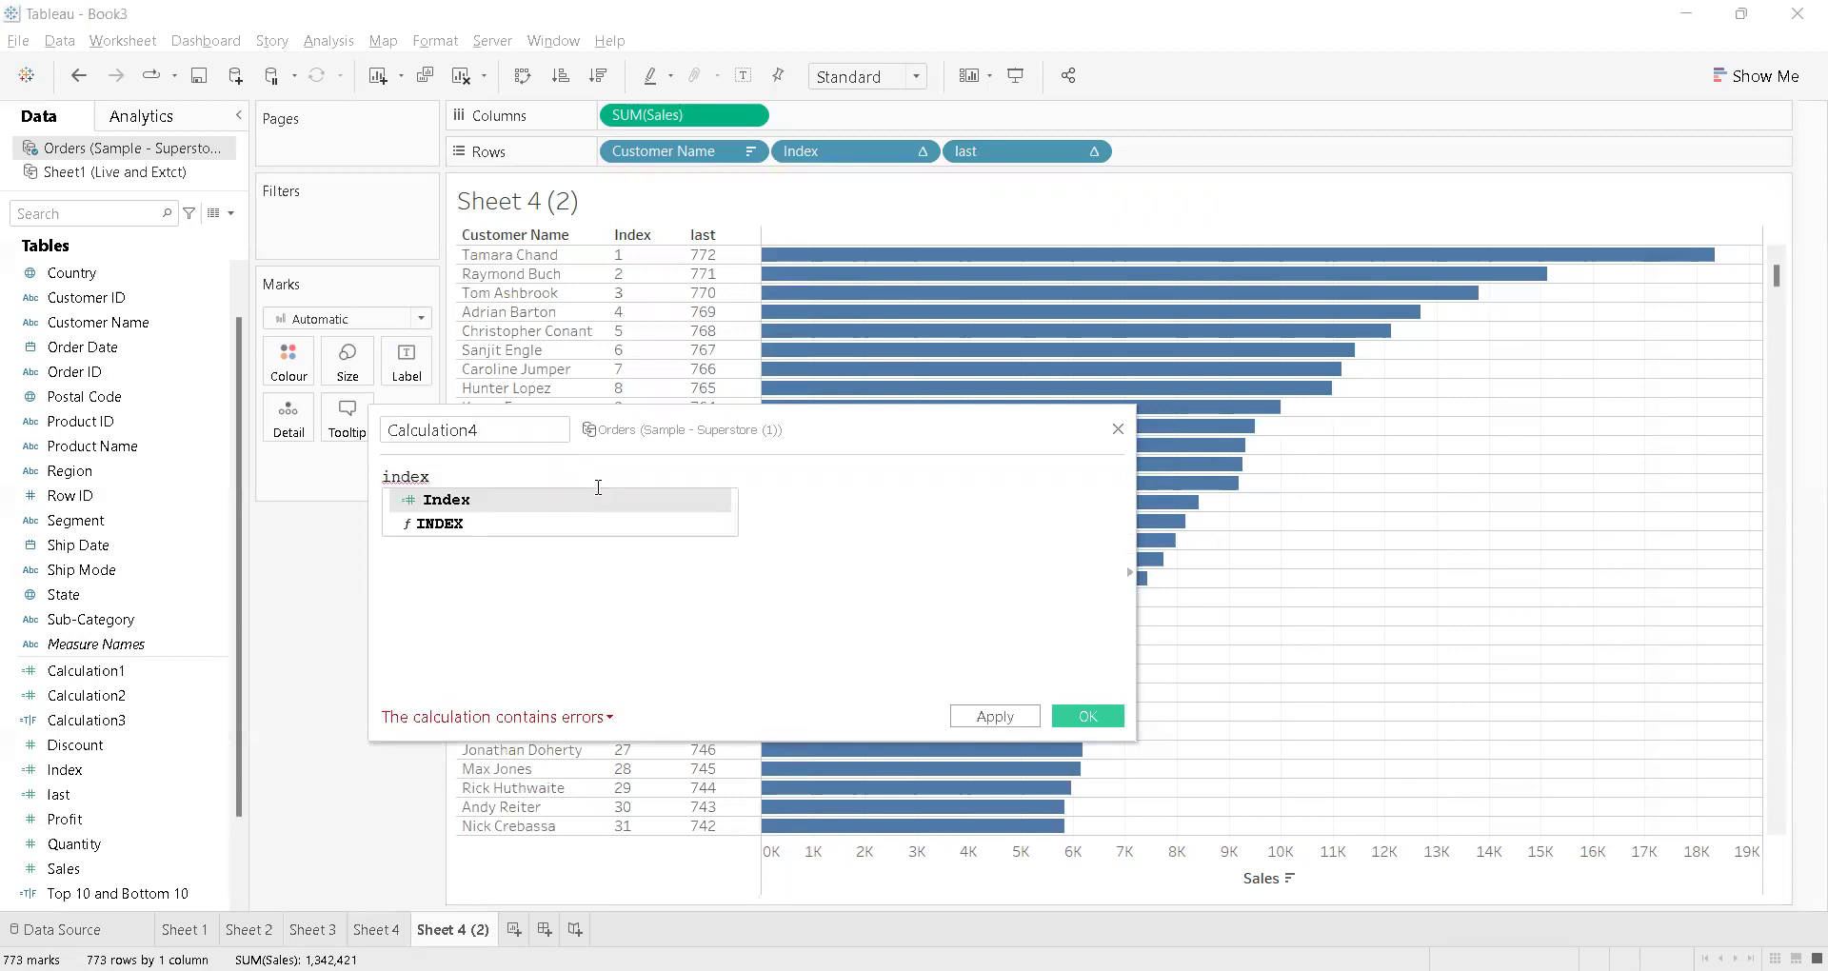
key(Down)
key(Return)
text(<=5)
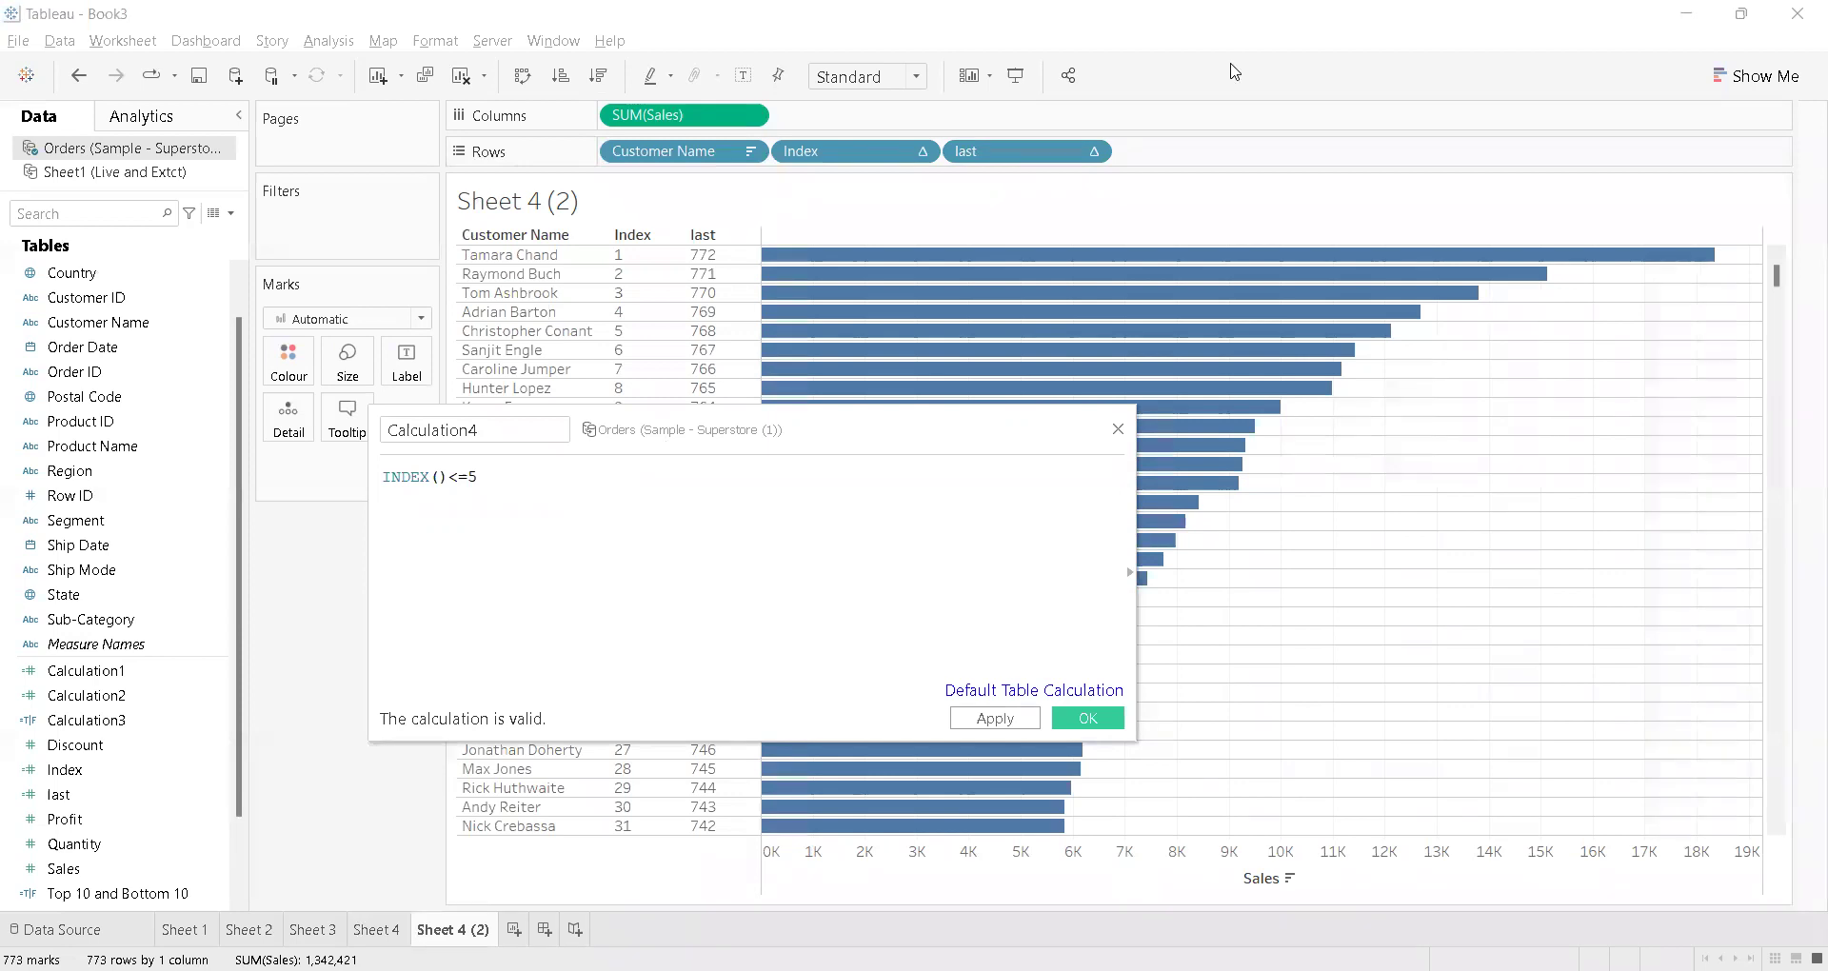
Change the Calculation4 limit from 5 to 10 and save the formula
mouse_move(437, 218)
mouse_down()
mouse_move(591, 229)
mouse_move(664, 345)
mouse_up()
key(BackSpace)
text(10)
click(1086, 731)
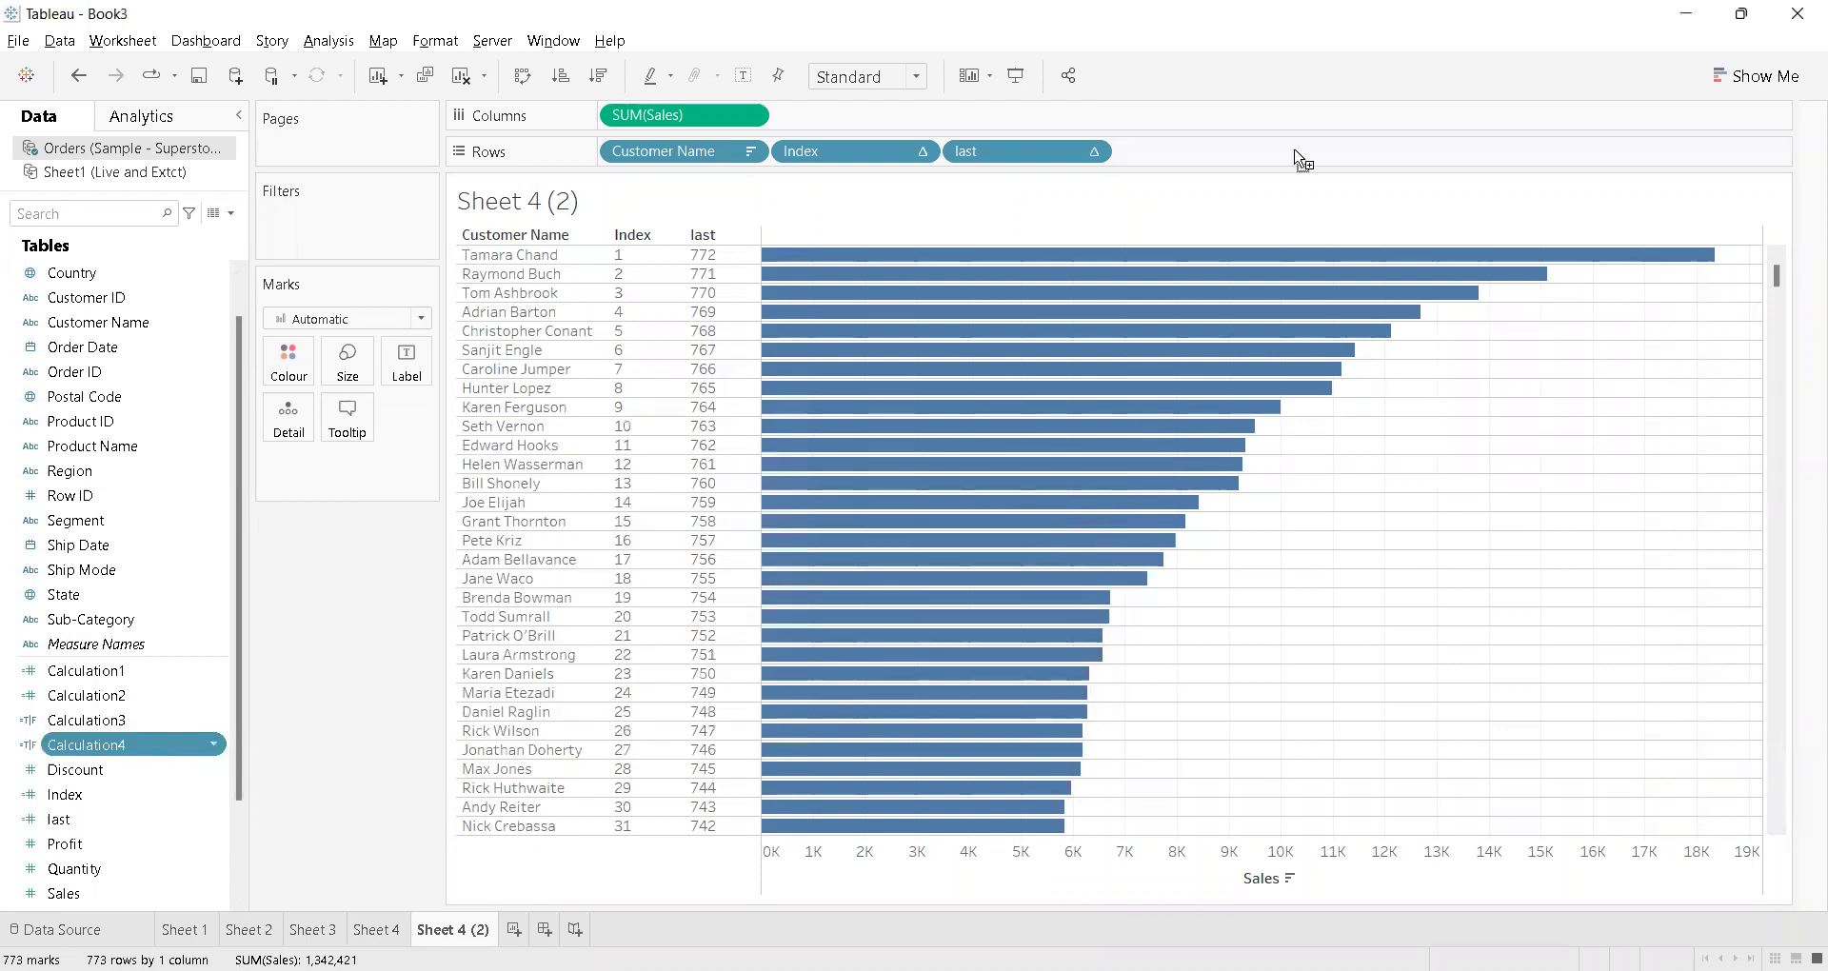
Add Calculation4 to Rows and check the ten customers marked True
drag(1303, 161, 1302, 164)
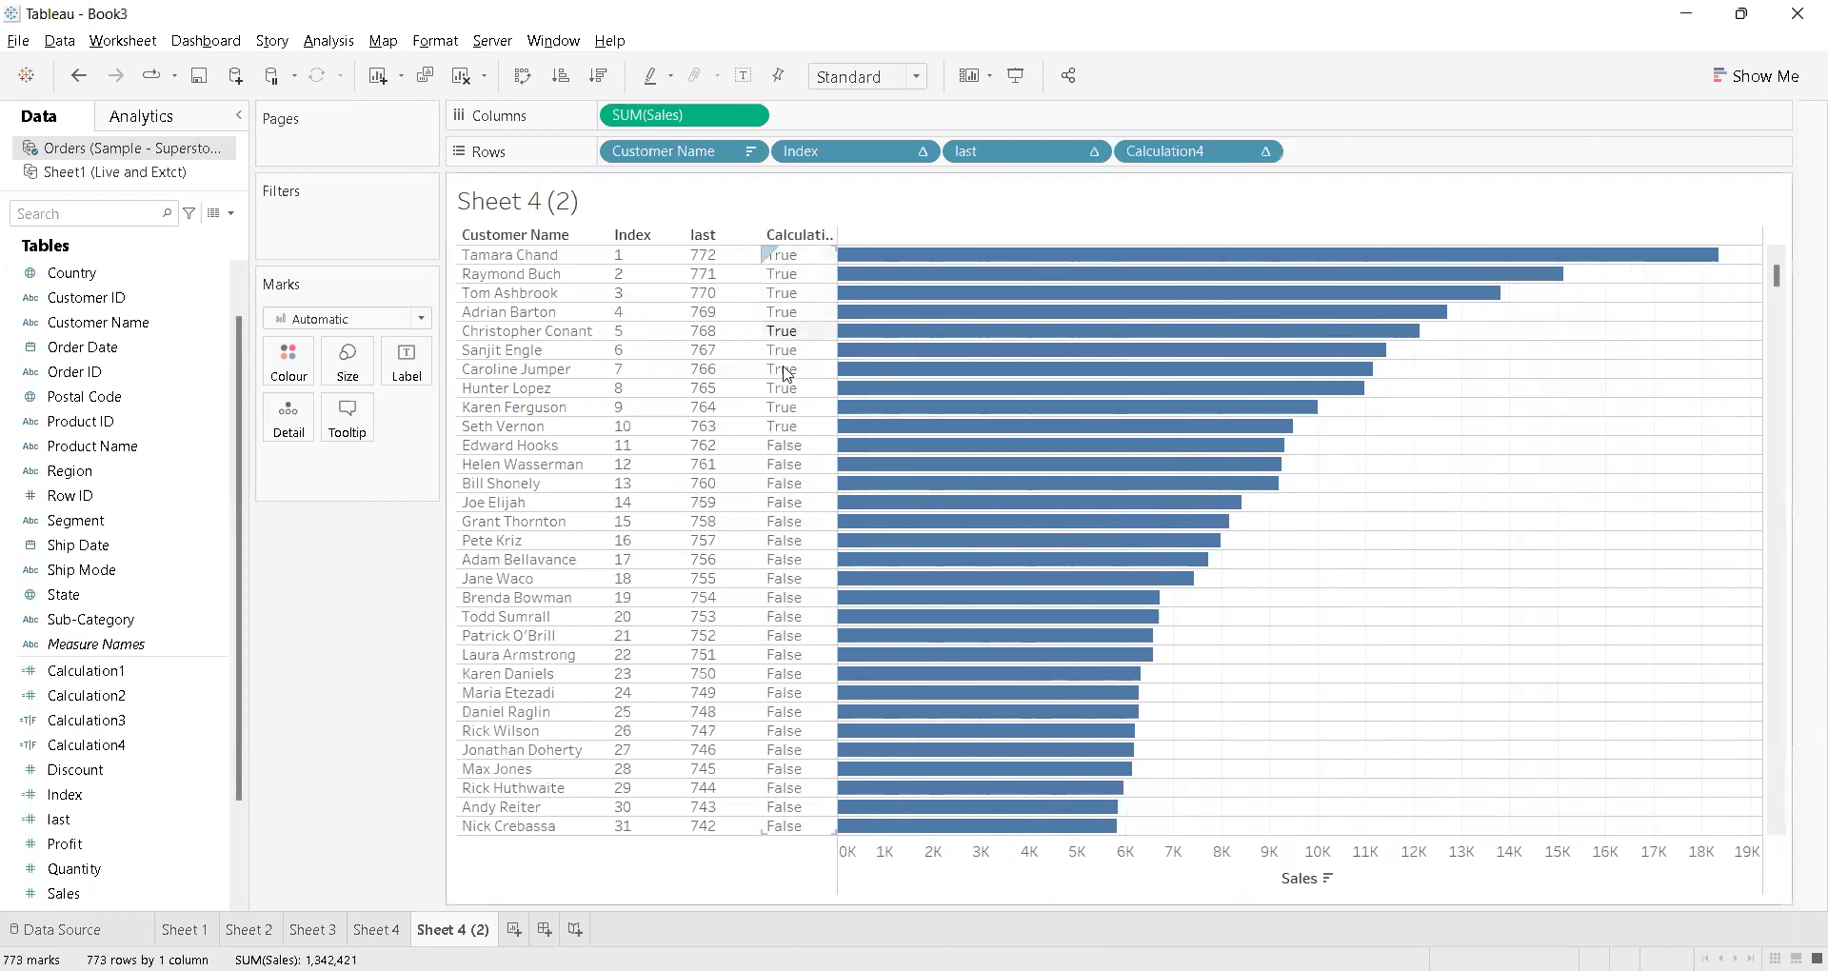
drag(788, 430, 791, 266)
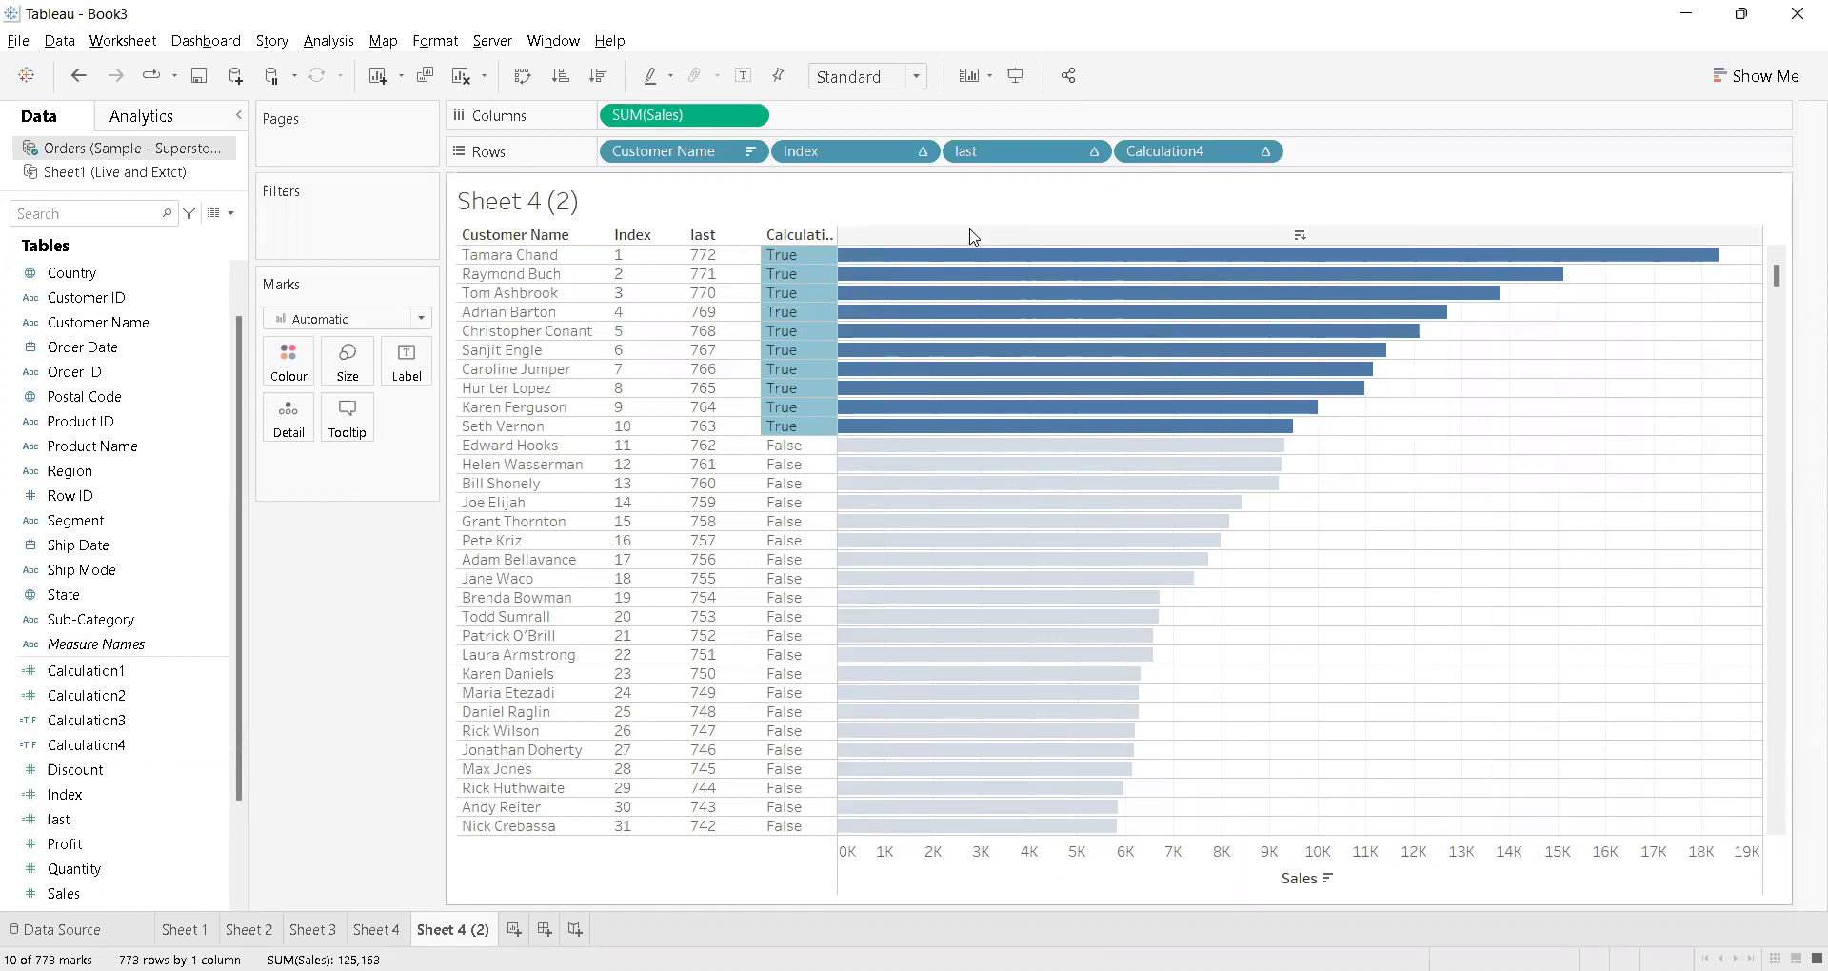
key(Escape)
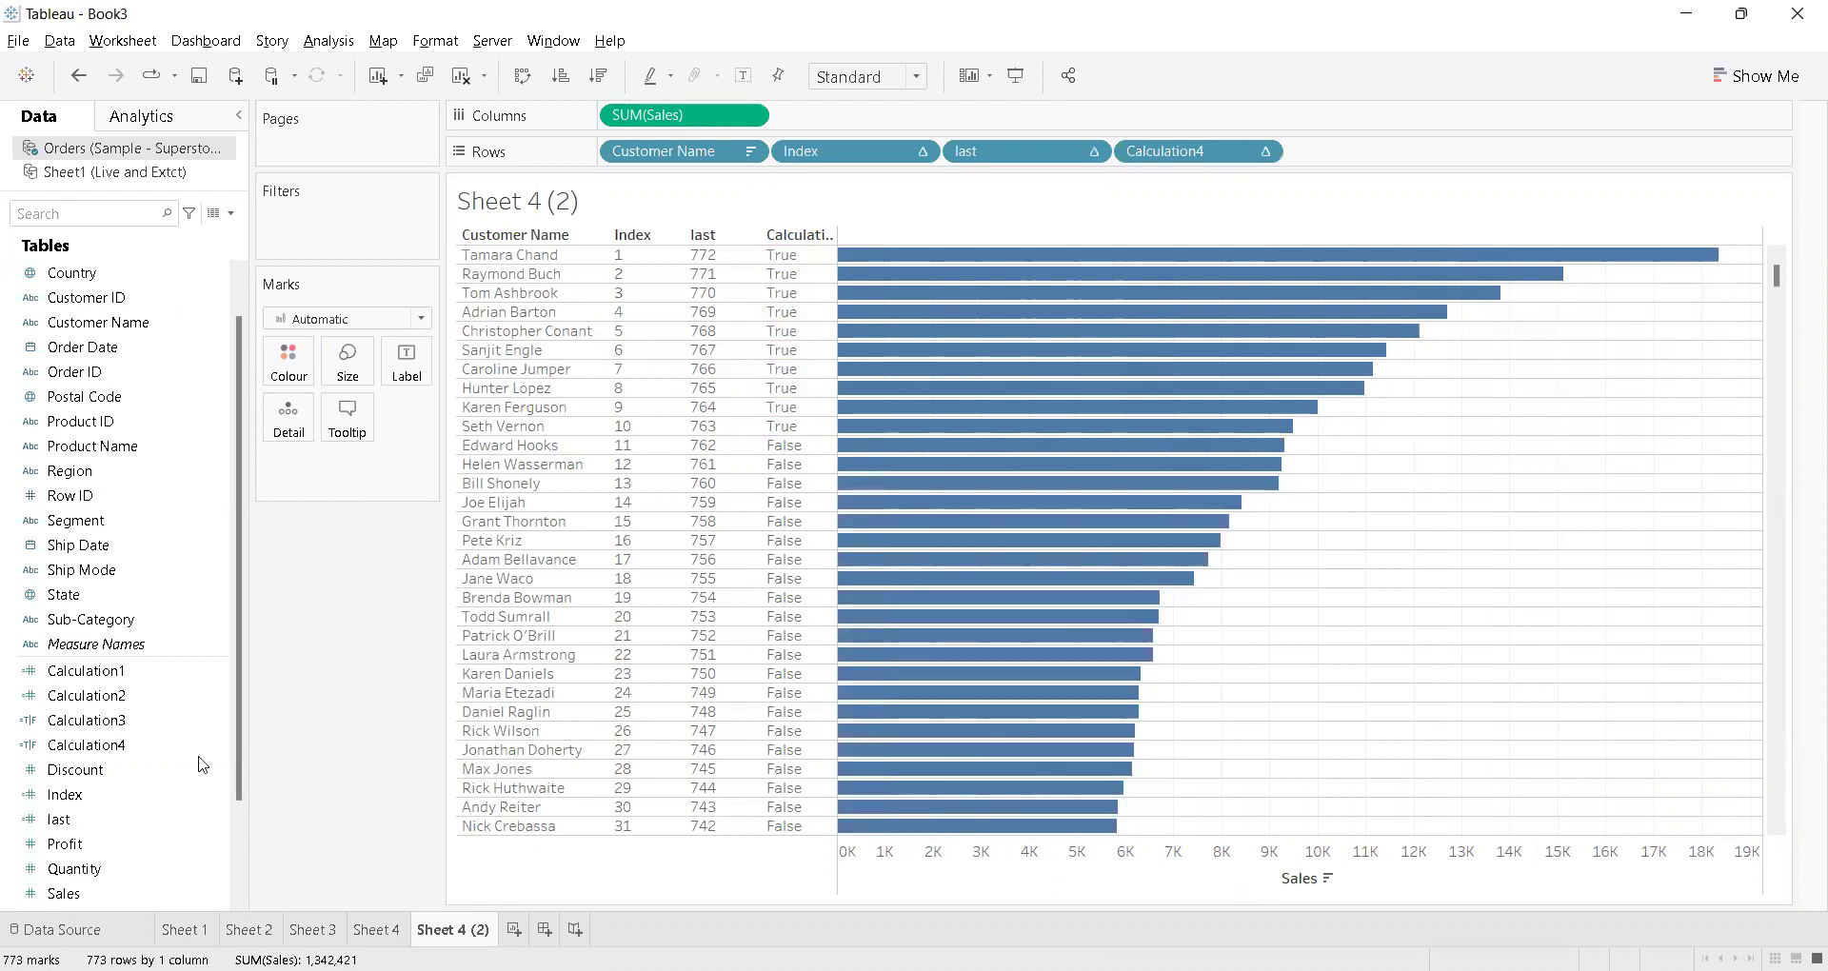
click(152, 751)
Edit Calculation4 to add a second line, OR LAST()<=9, after INDEX()<=10
right_click(152, 752)
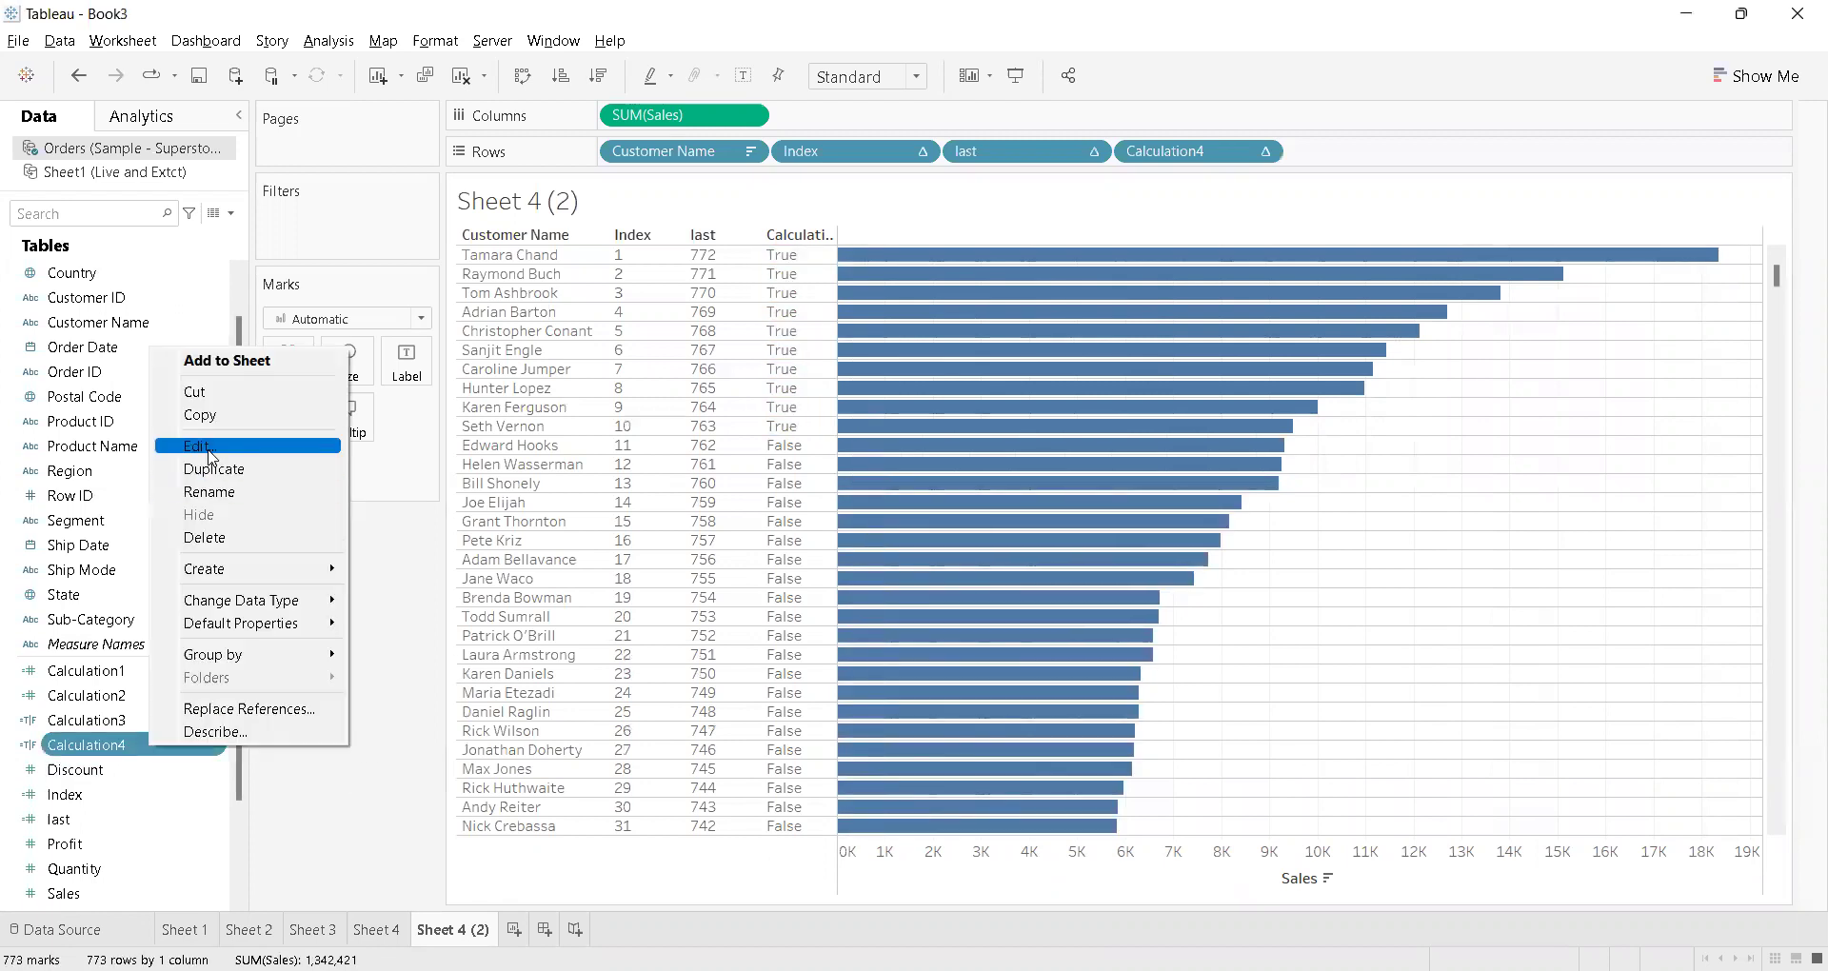
click(210, 447)
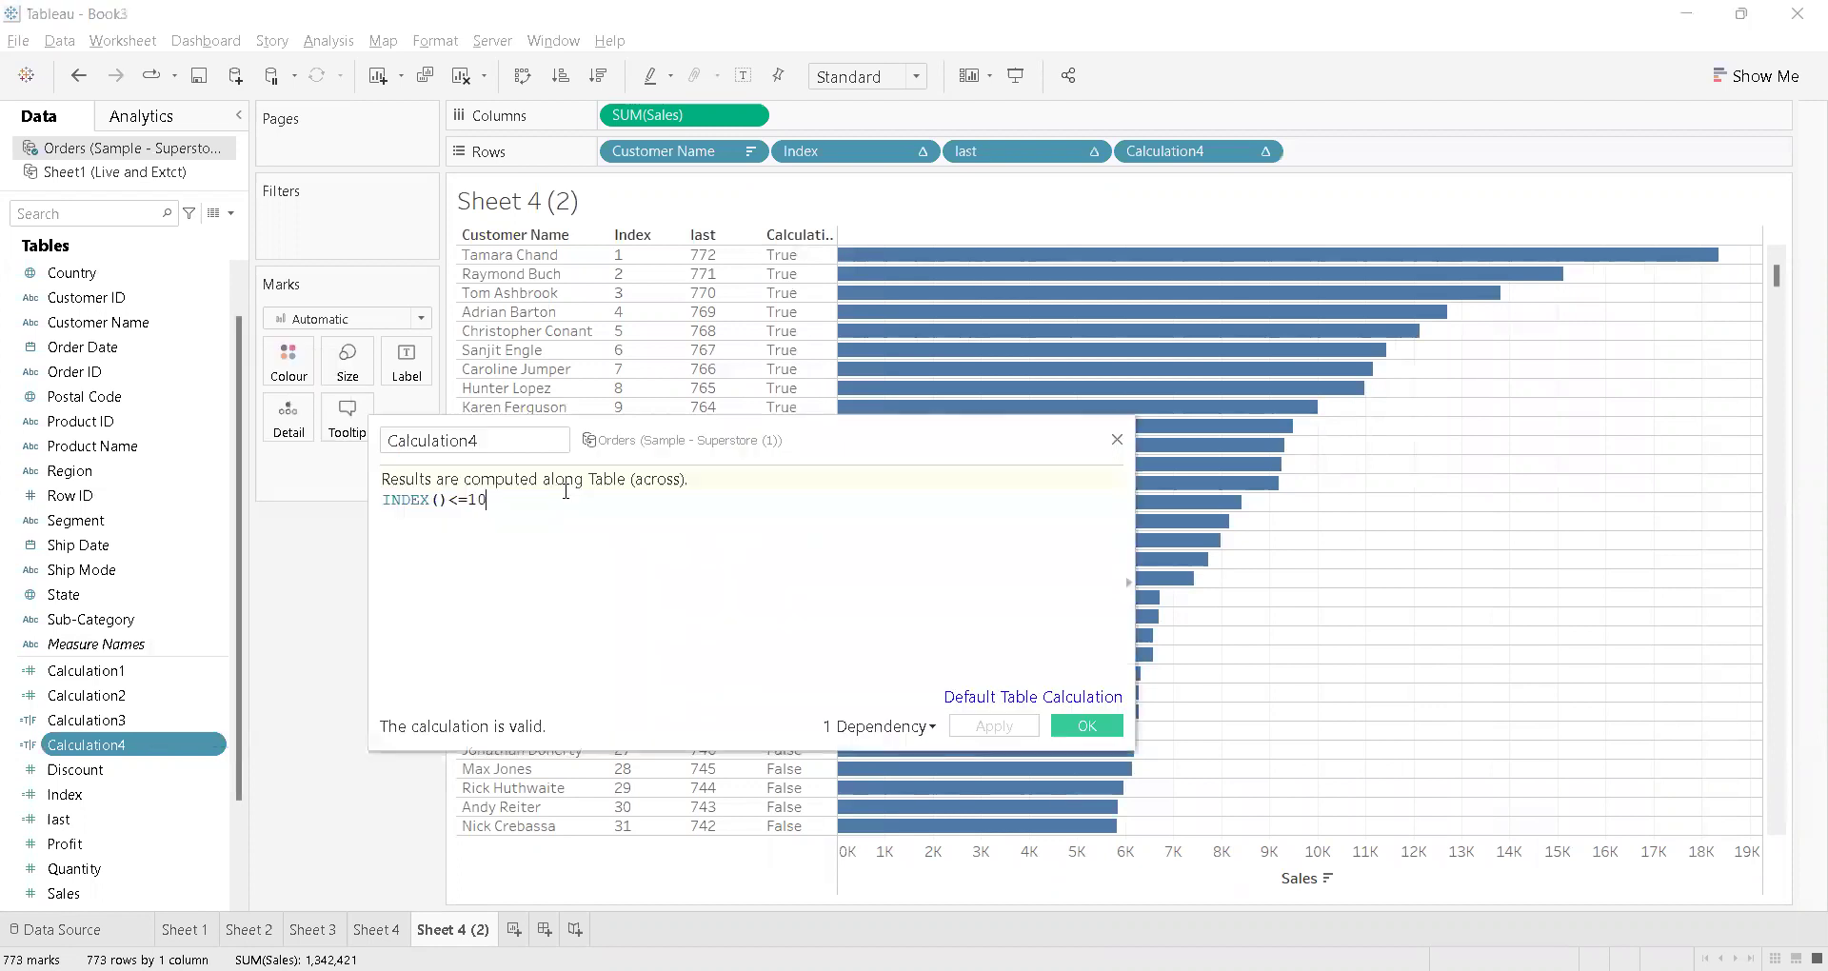
key(Return)
text(OR )
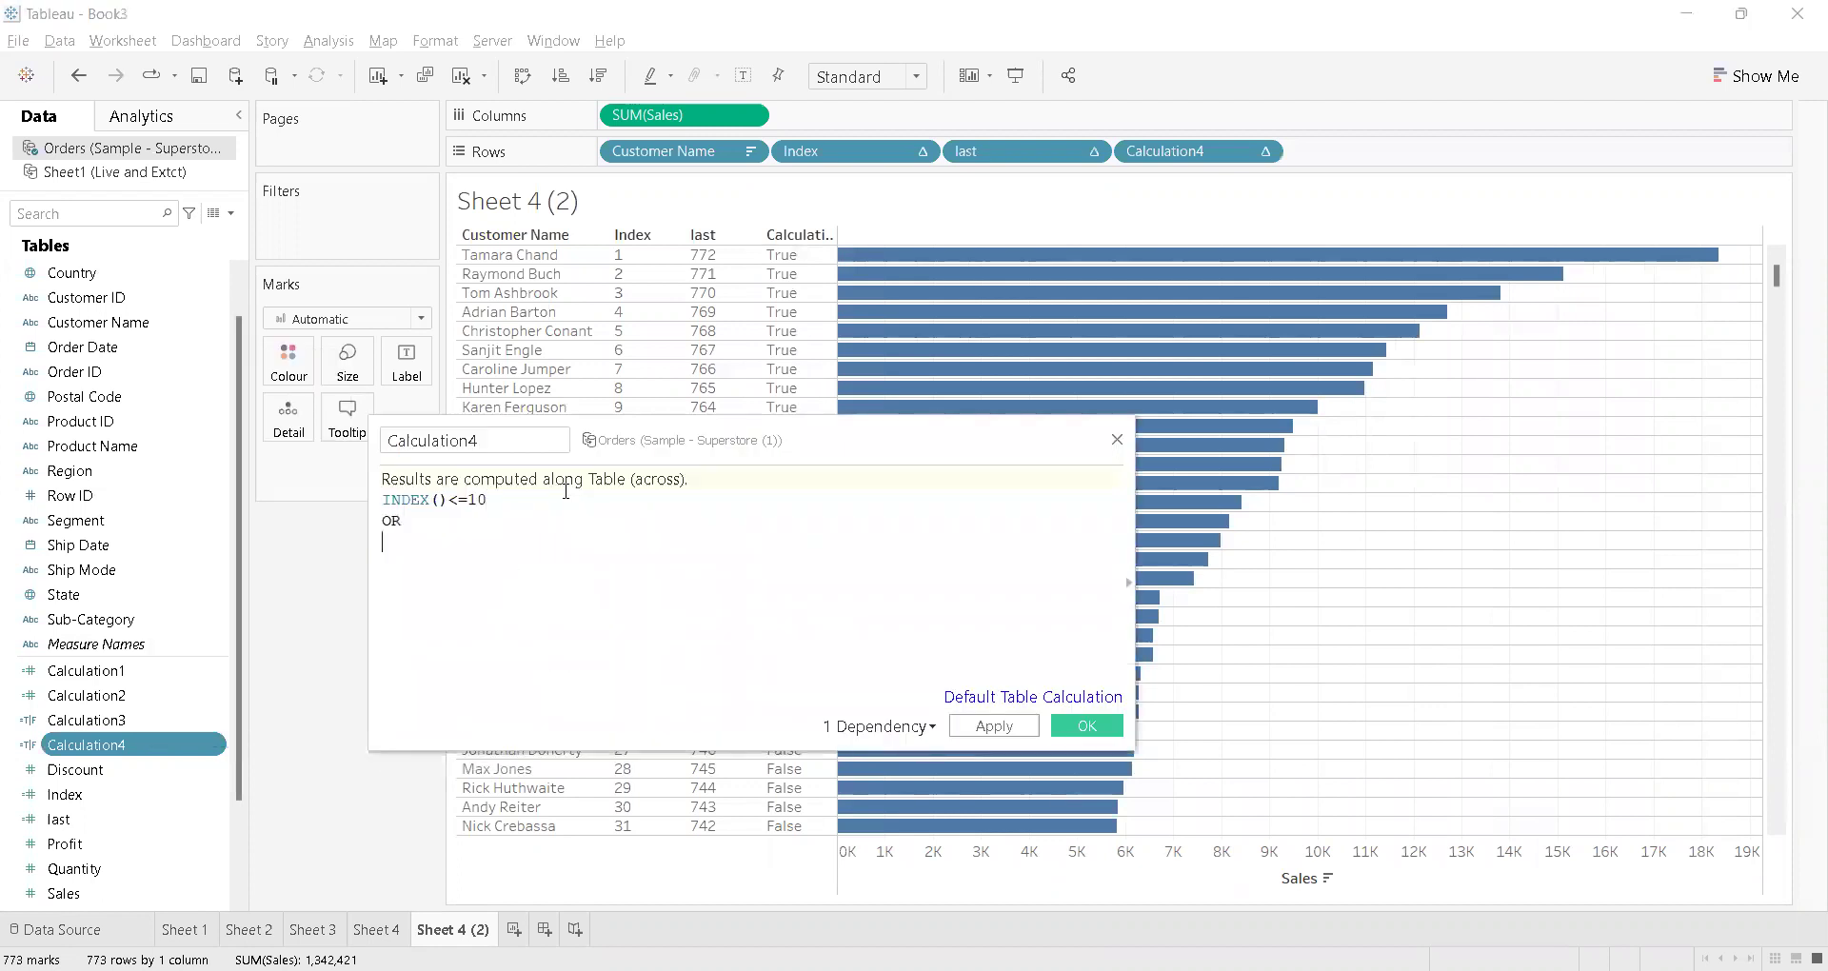
text(last)
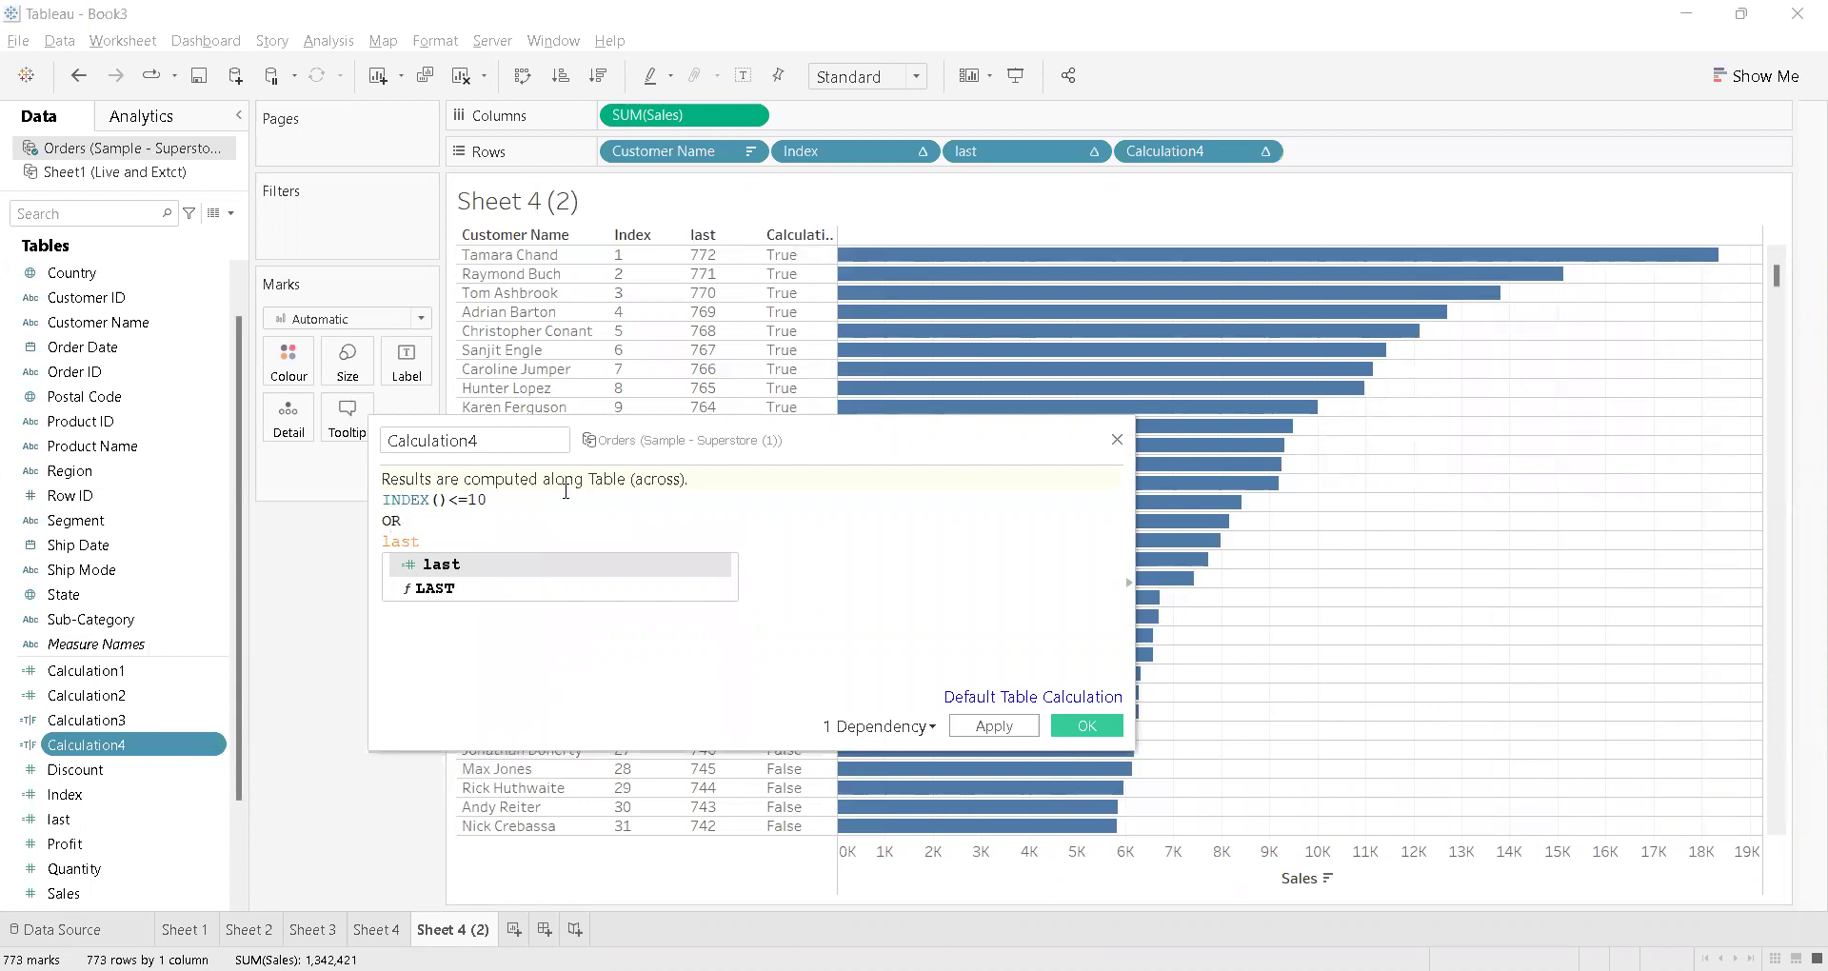
key(Down)
key(Return)
text(<)
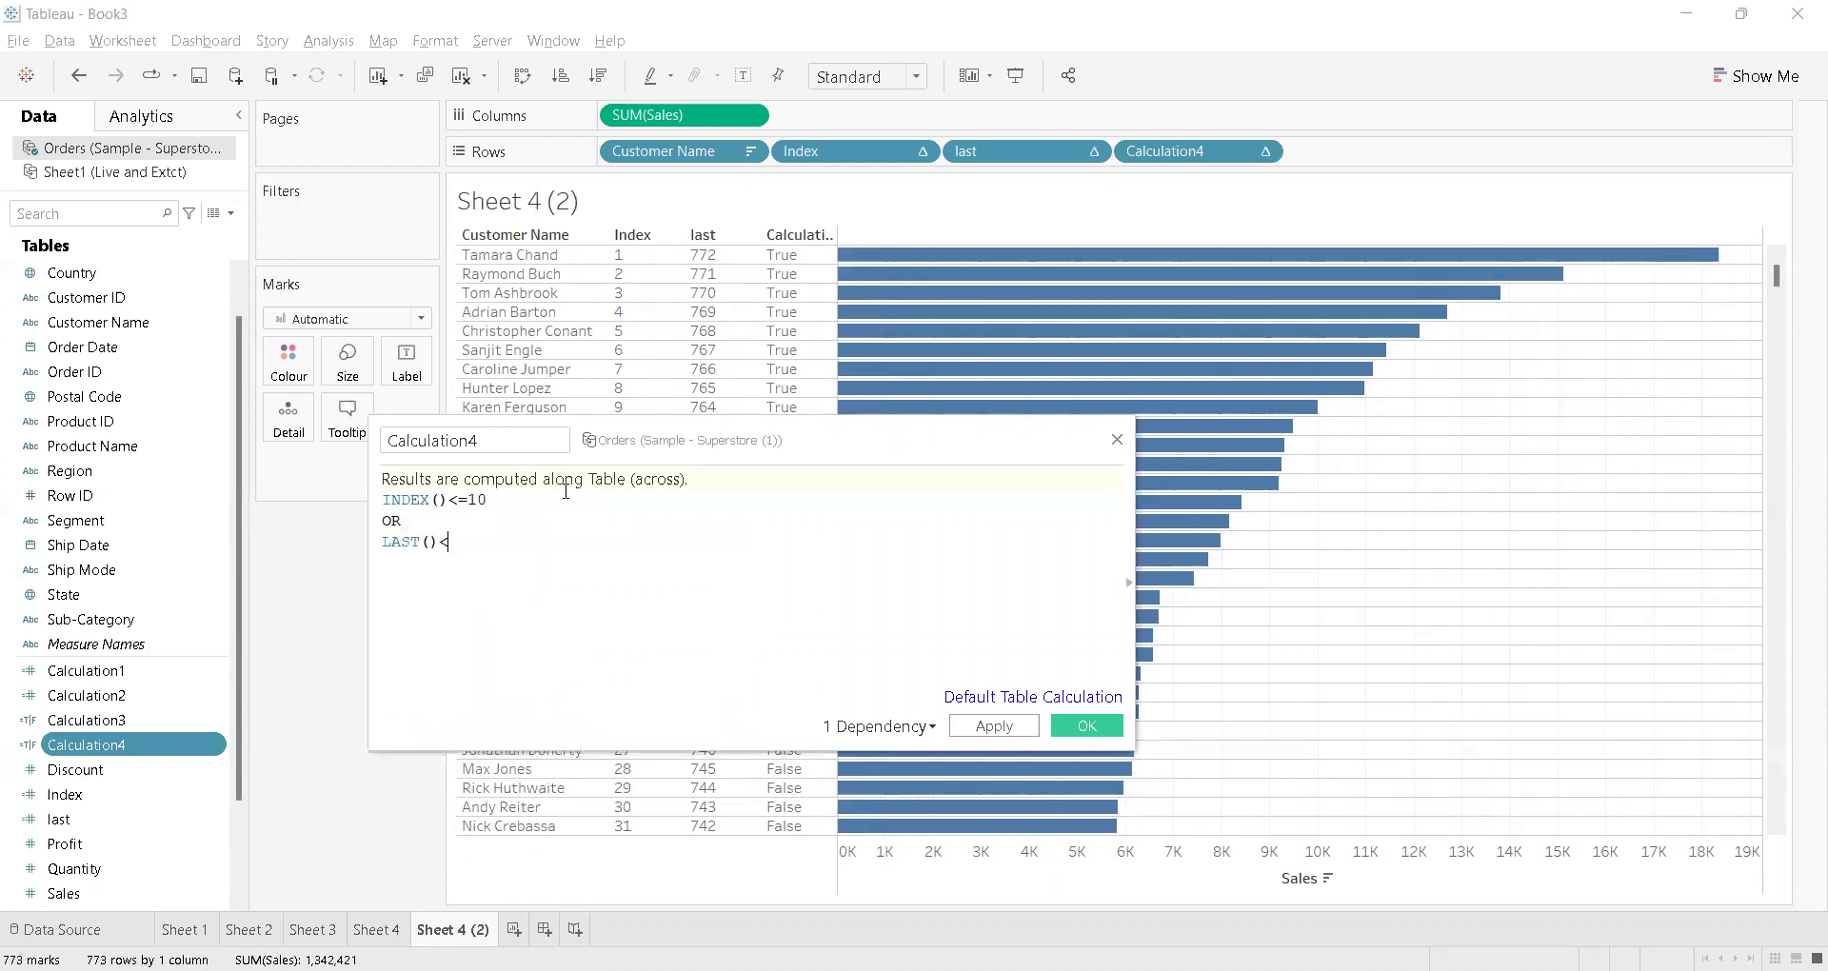
text(=9)
click(1056, 726)
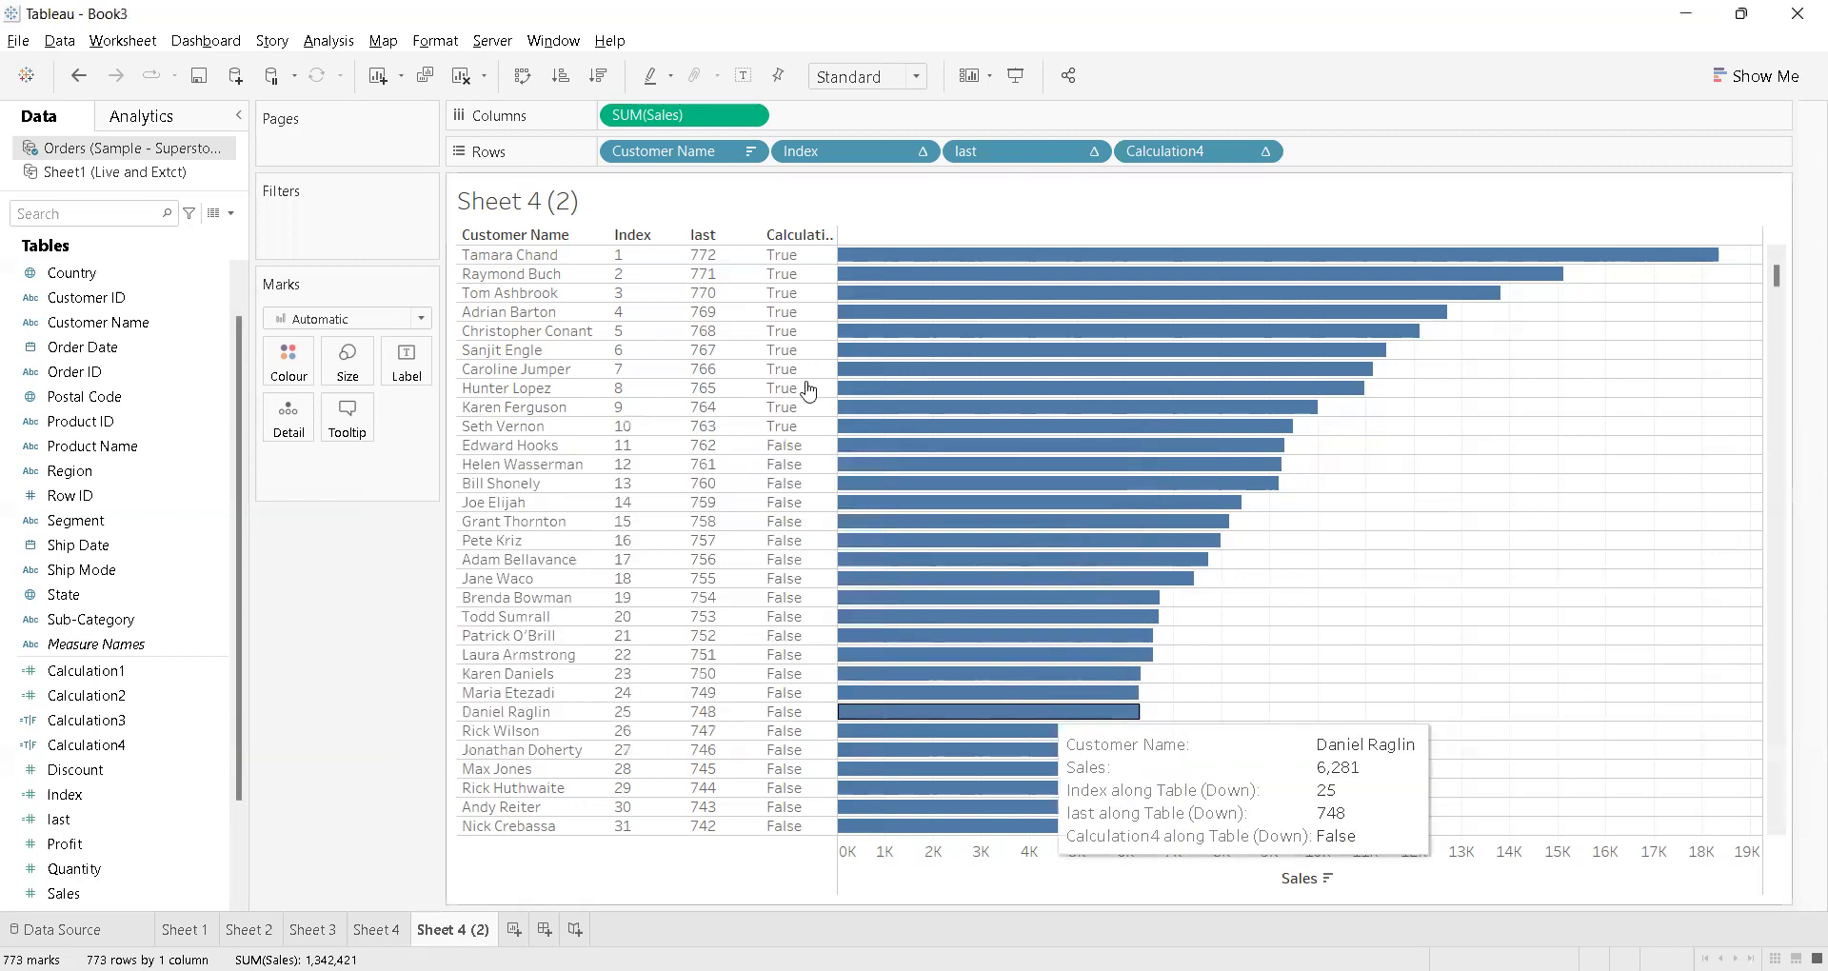
click(781, 255)
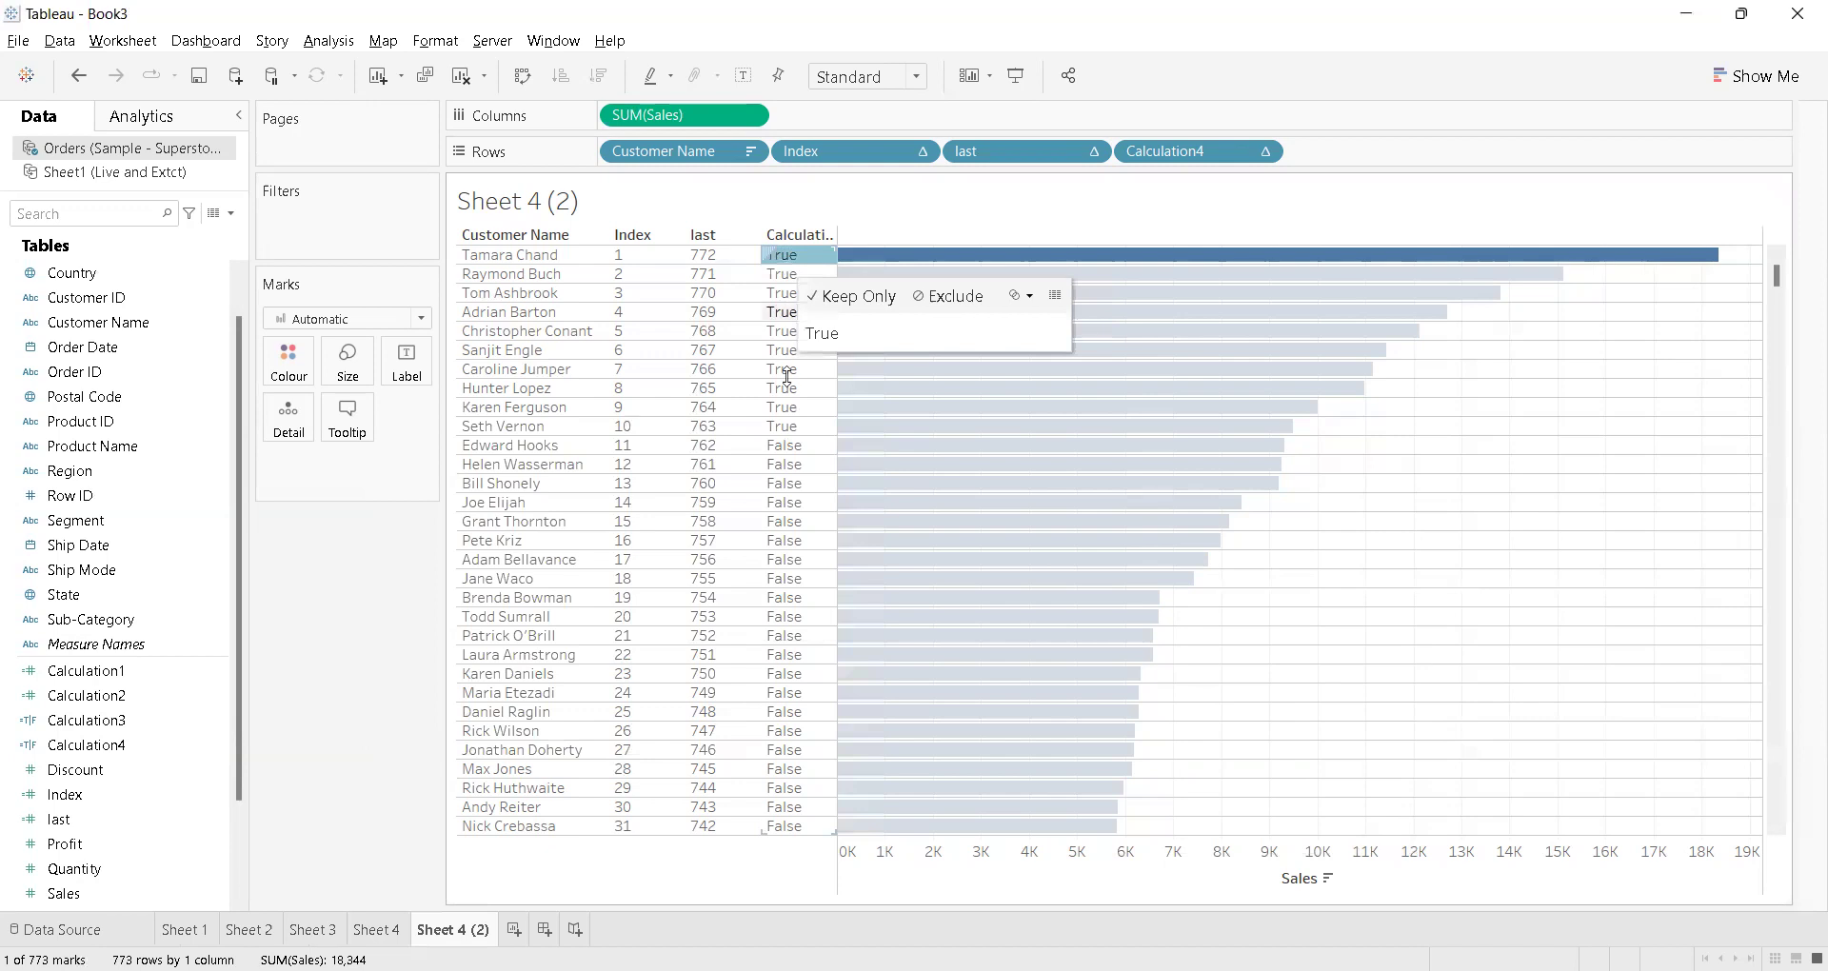
shift+click(790, 408)
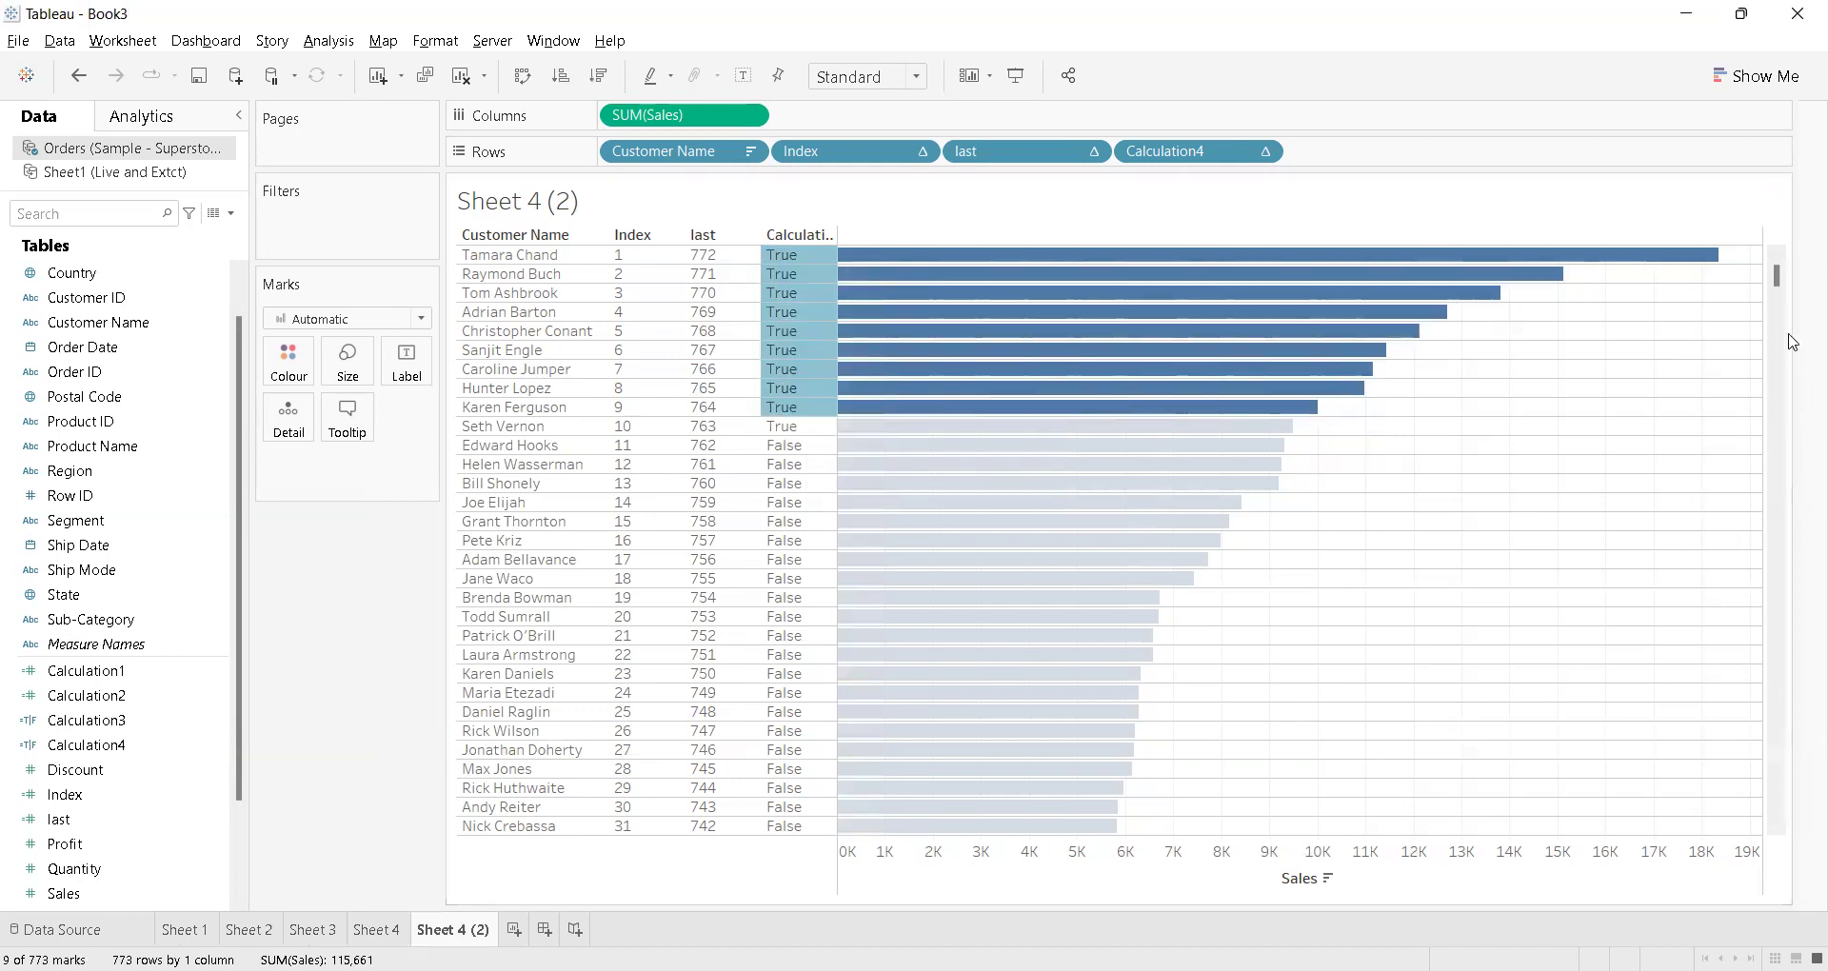
drag(1777, 277, 1776, 346)
drag(1800, 544, 1799, 862)
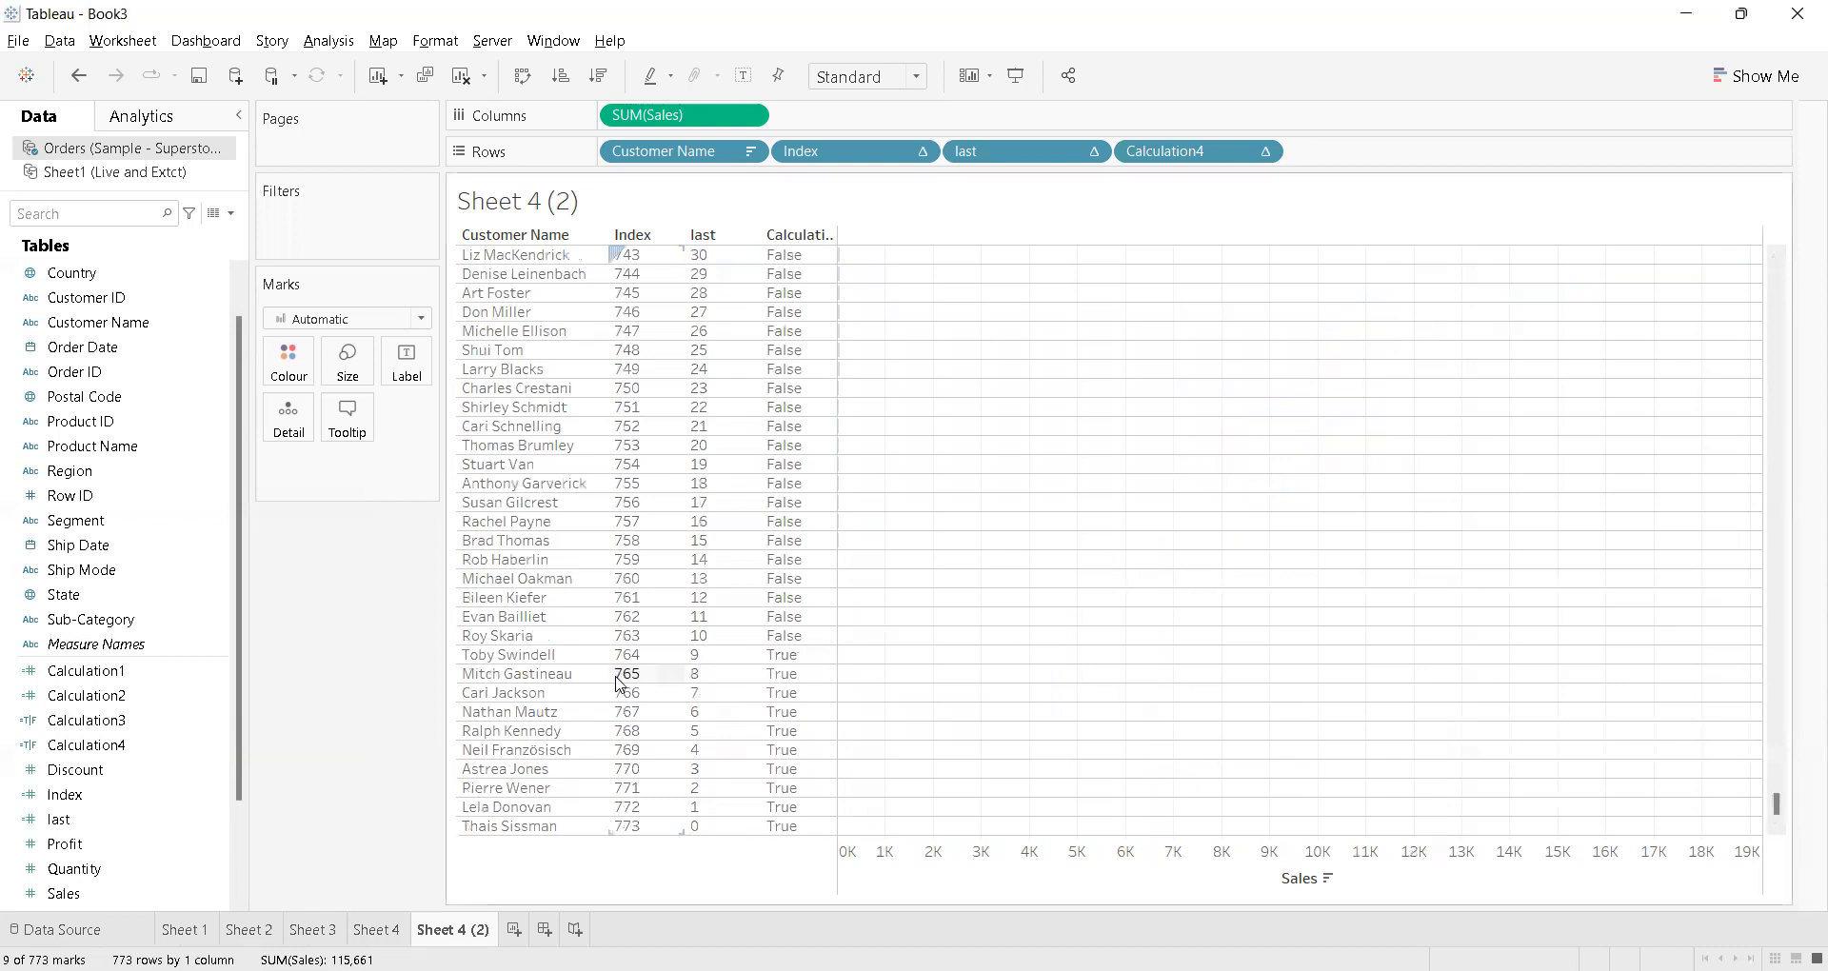
click(724, 657)
shift+click(720, 826)
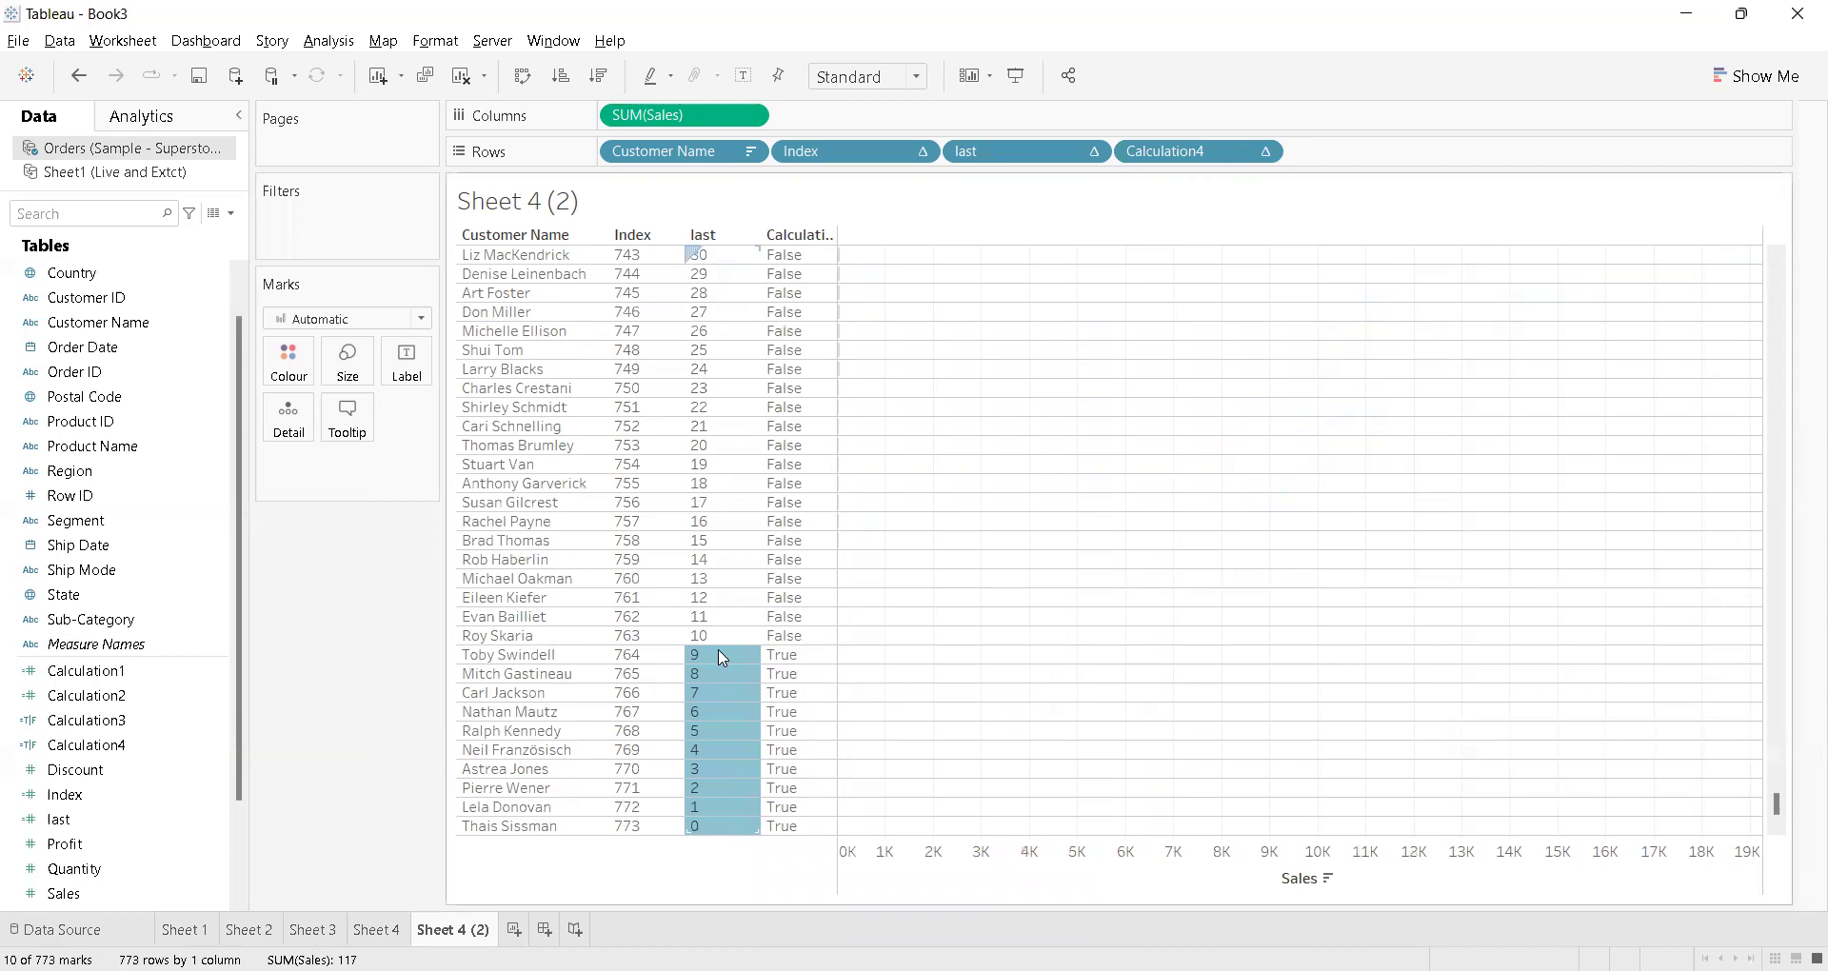
mouse_move(731, 658)
drag(1777, 803, 1776, 334)
drag(1776, 264, 1774, 261)
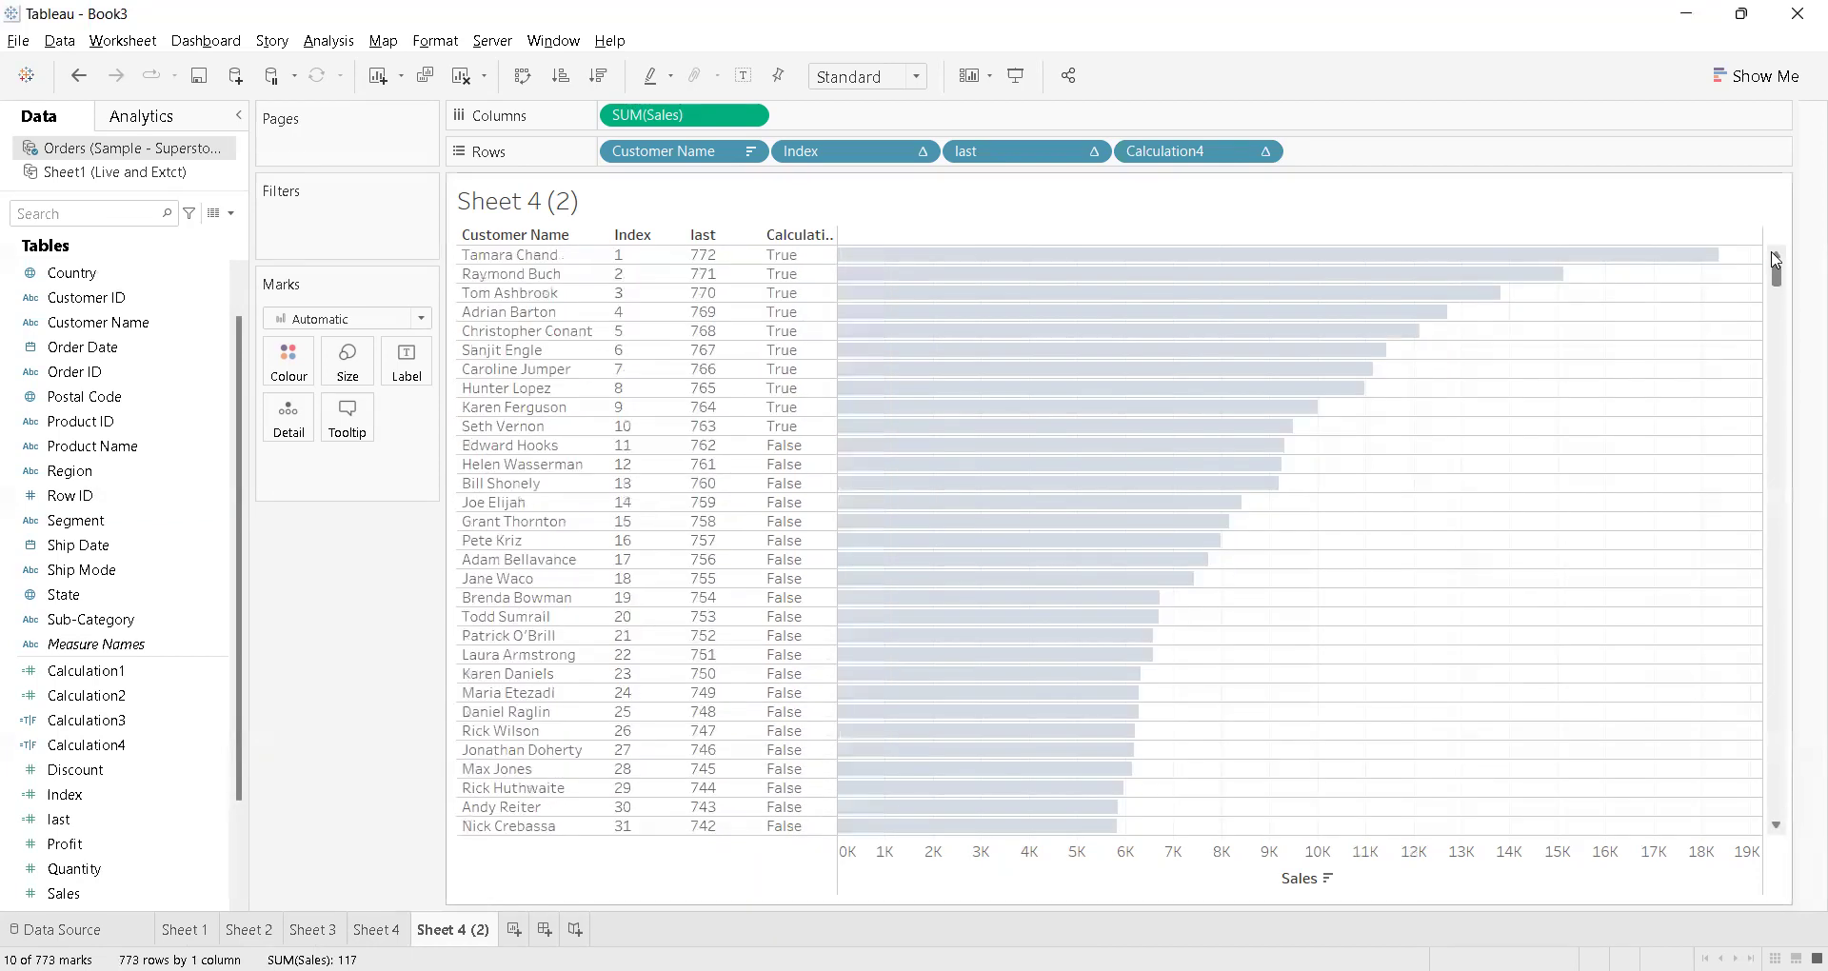
click(1196, 243)
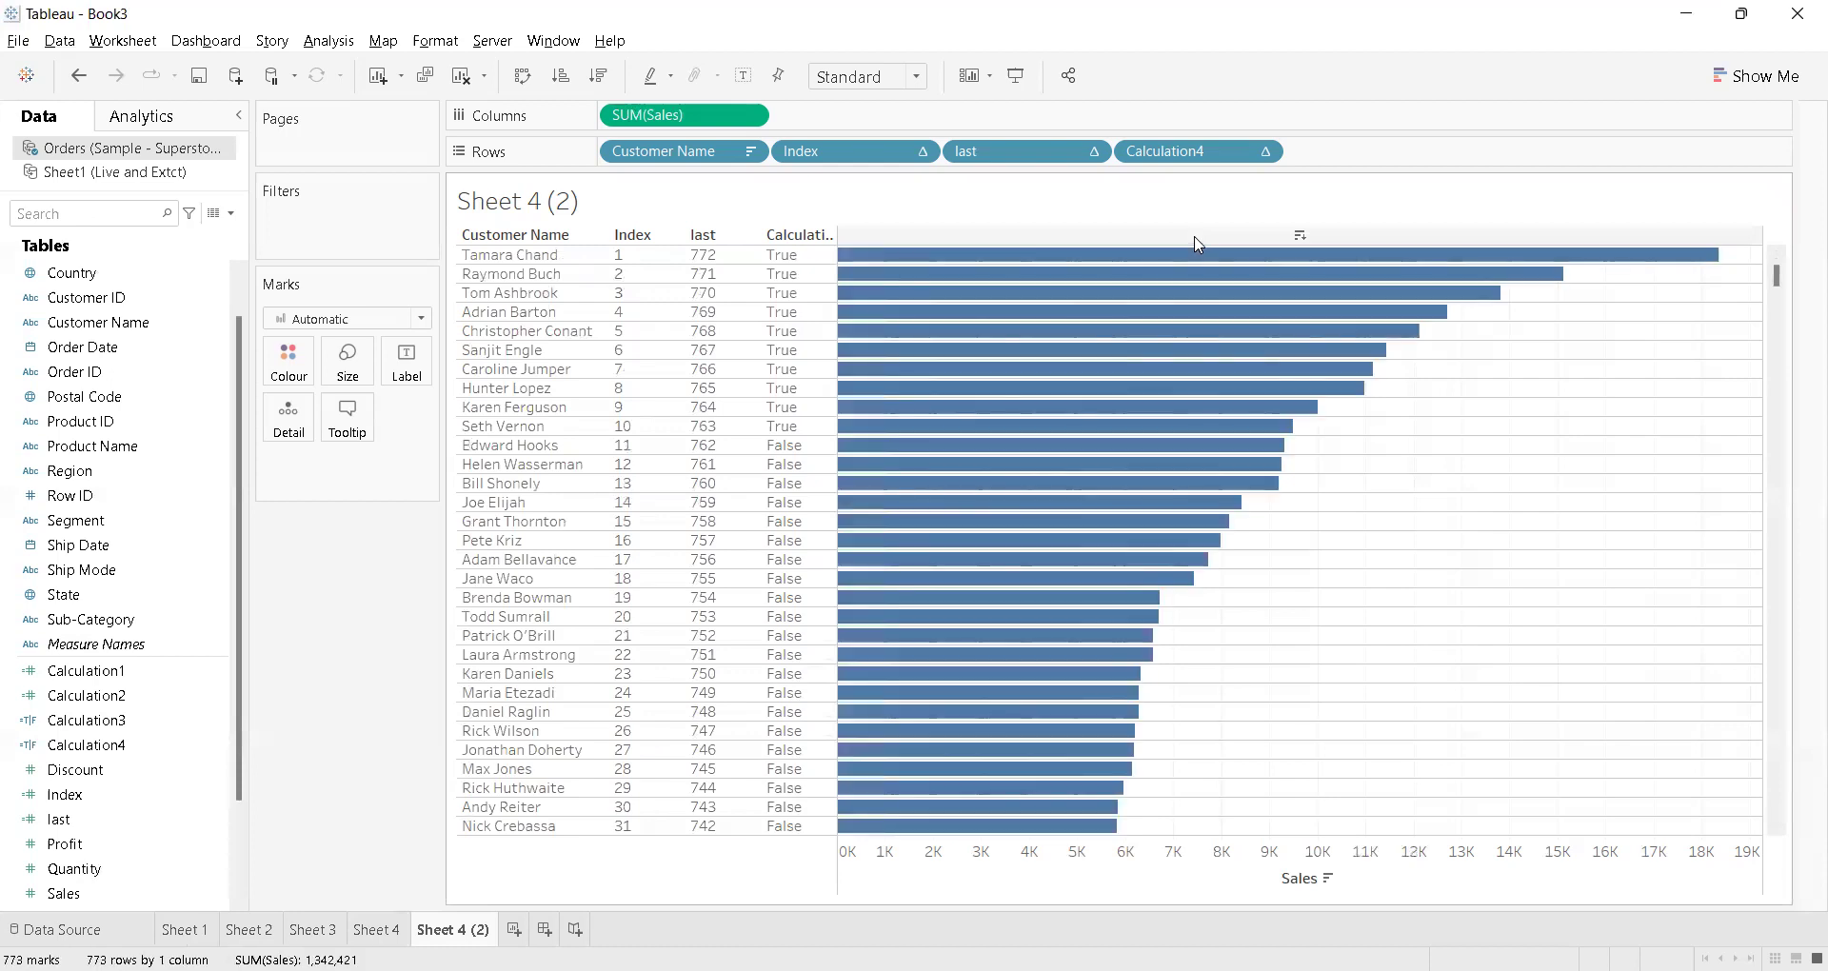
Filter the view to Calculation4 True and remove Index from Rows
drag(1186, 152, 378, 234)
click(732, 346)
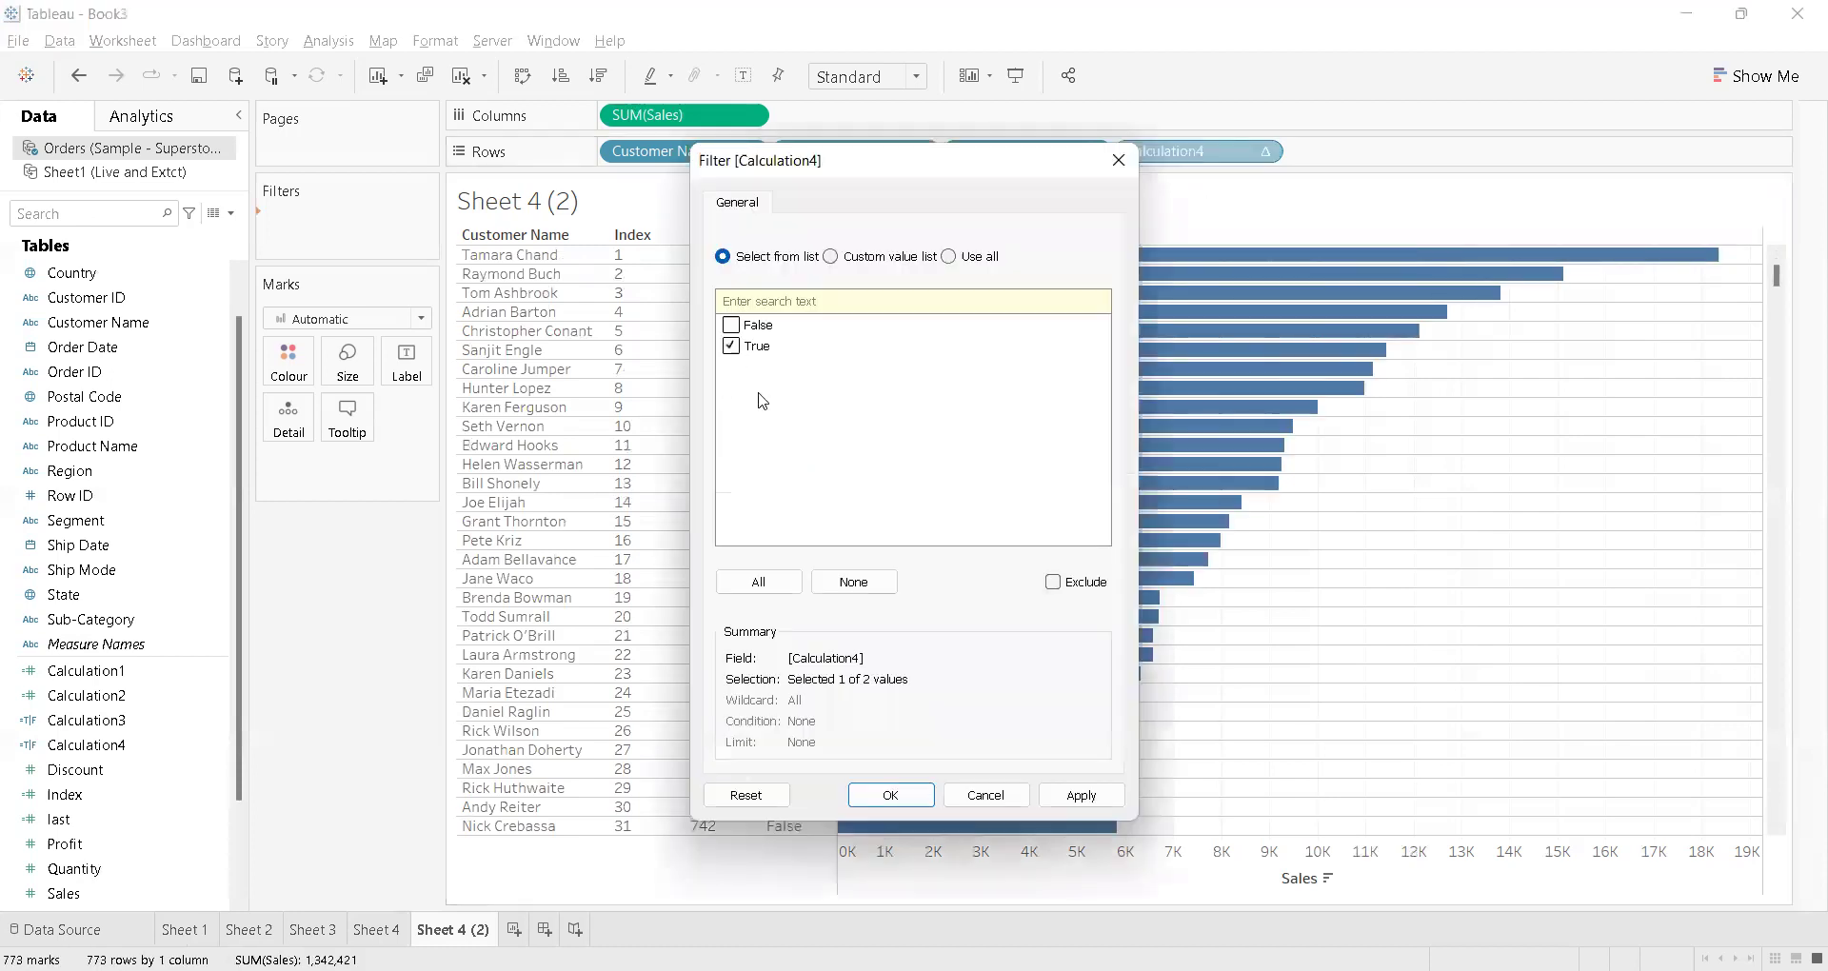
click(889, 796)
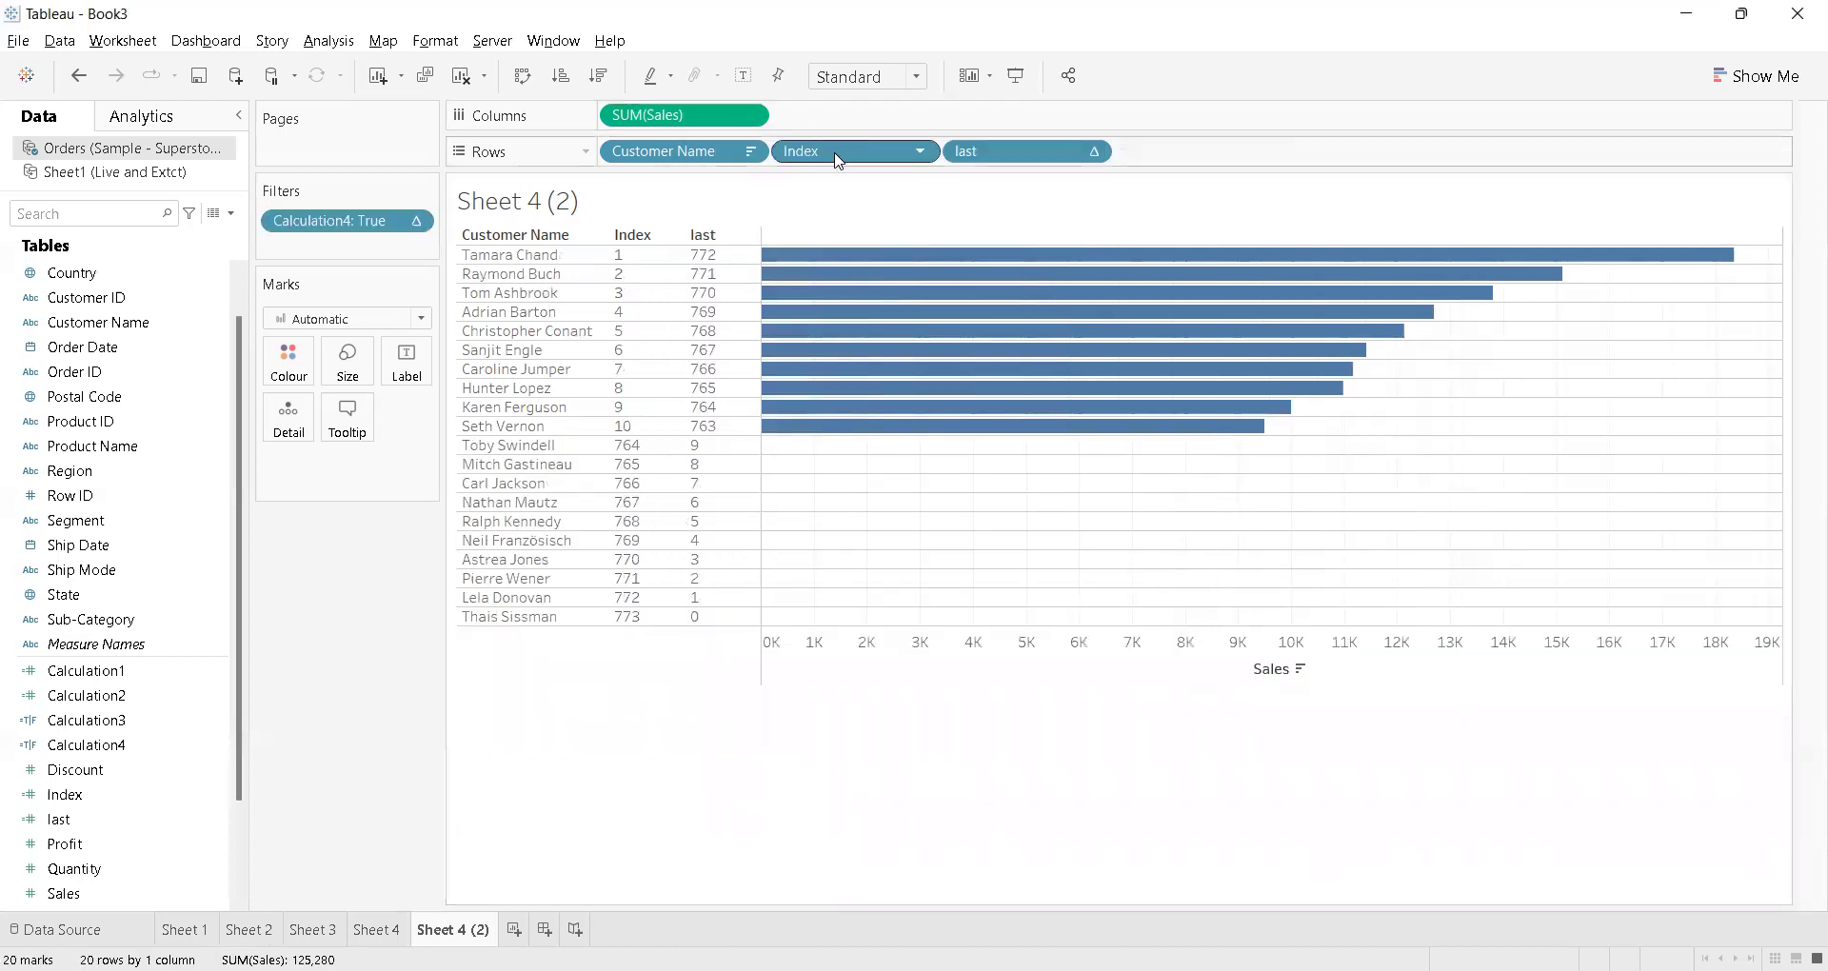
drag(838, 152, 352, 624)
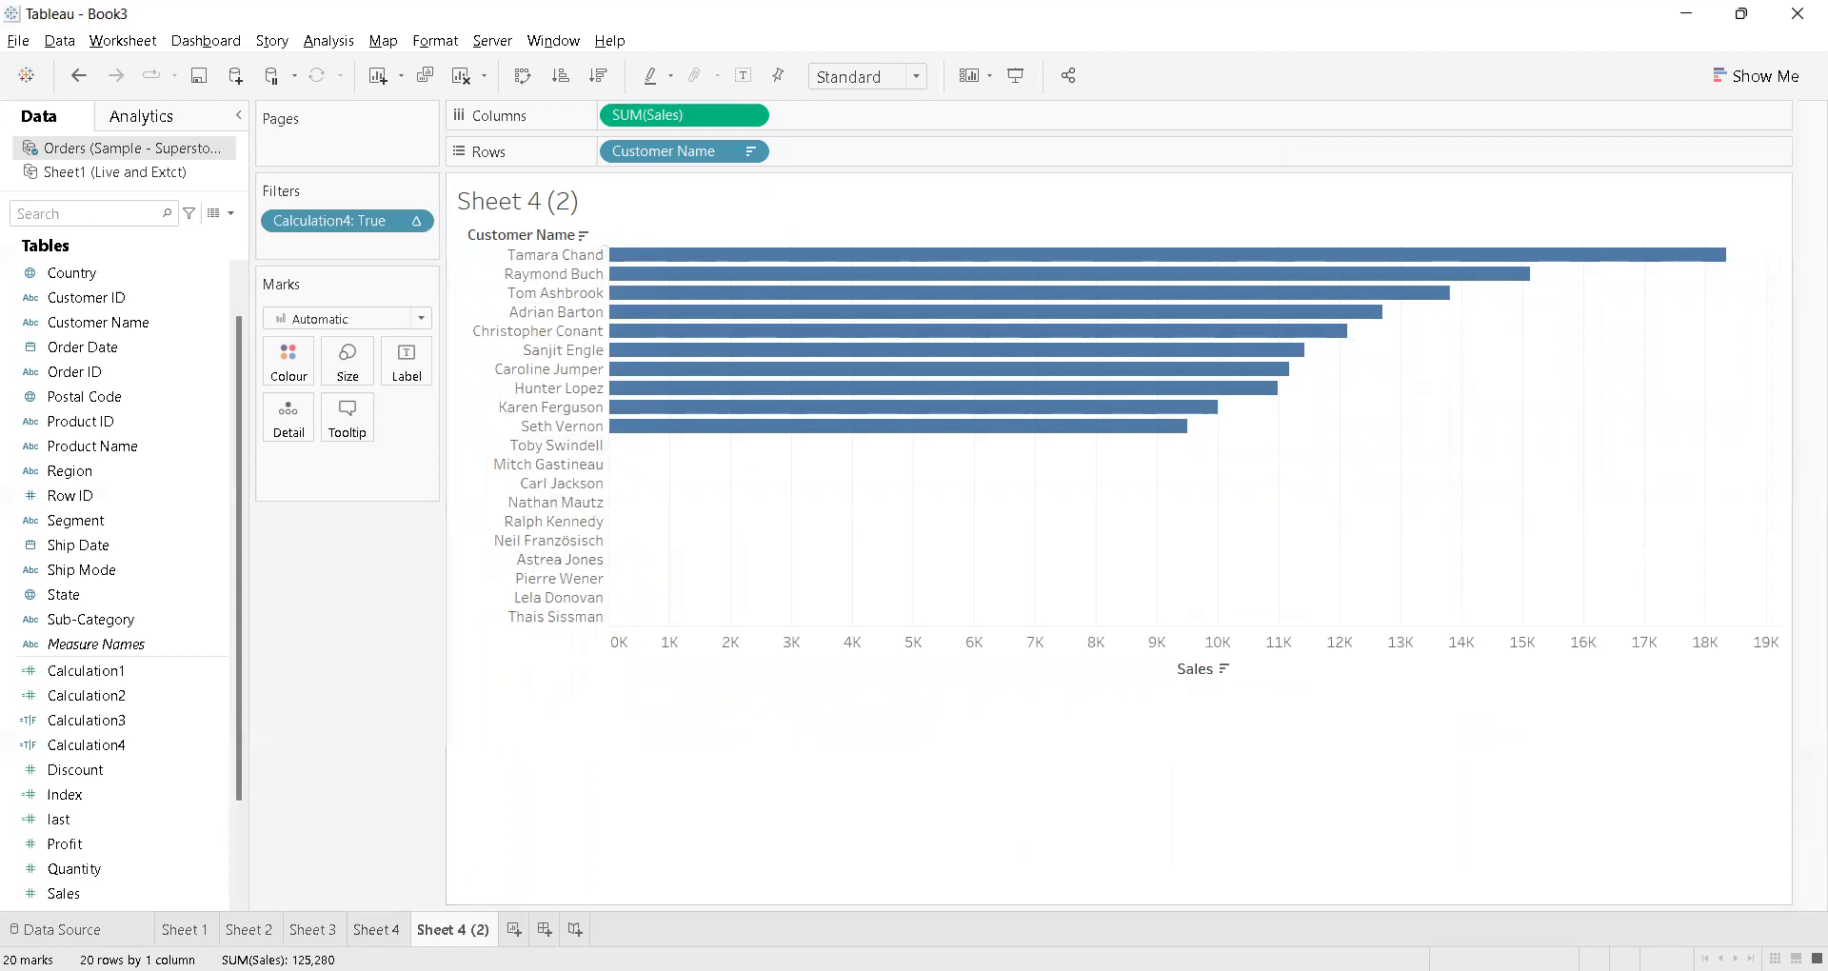
click(376, 929)
click(512, 255)
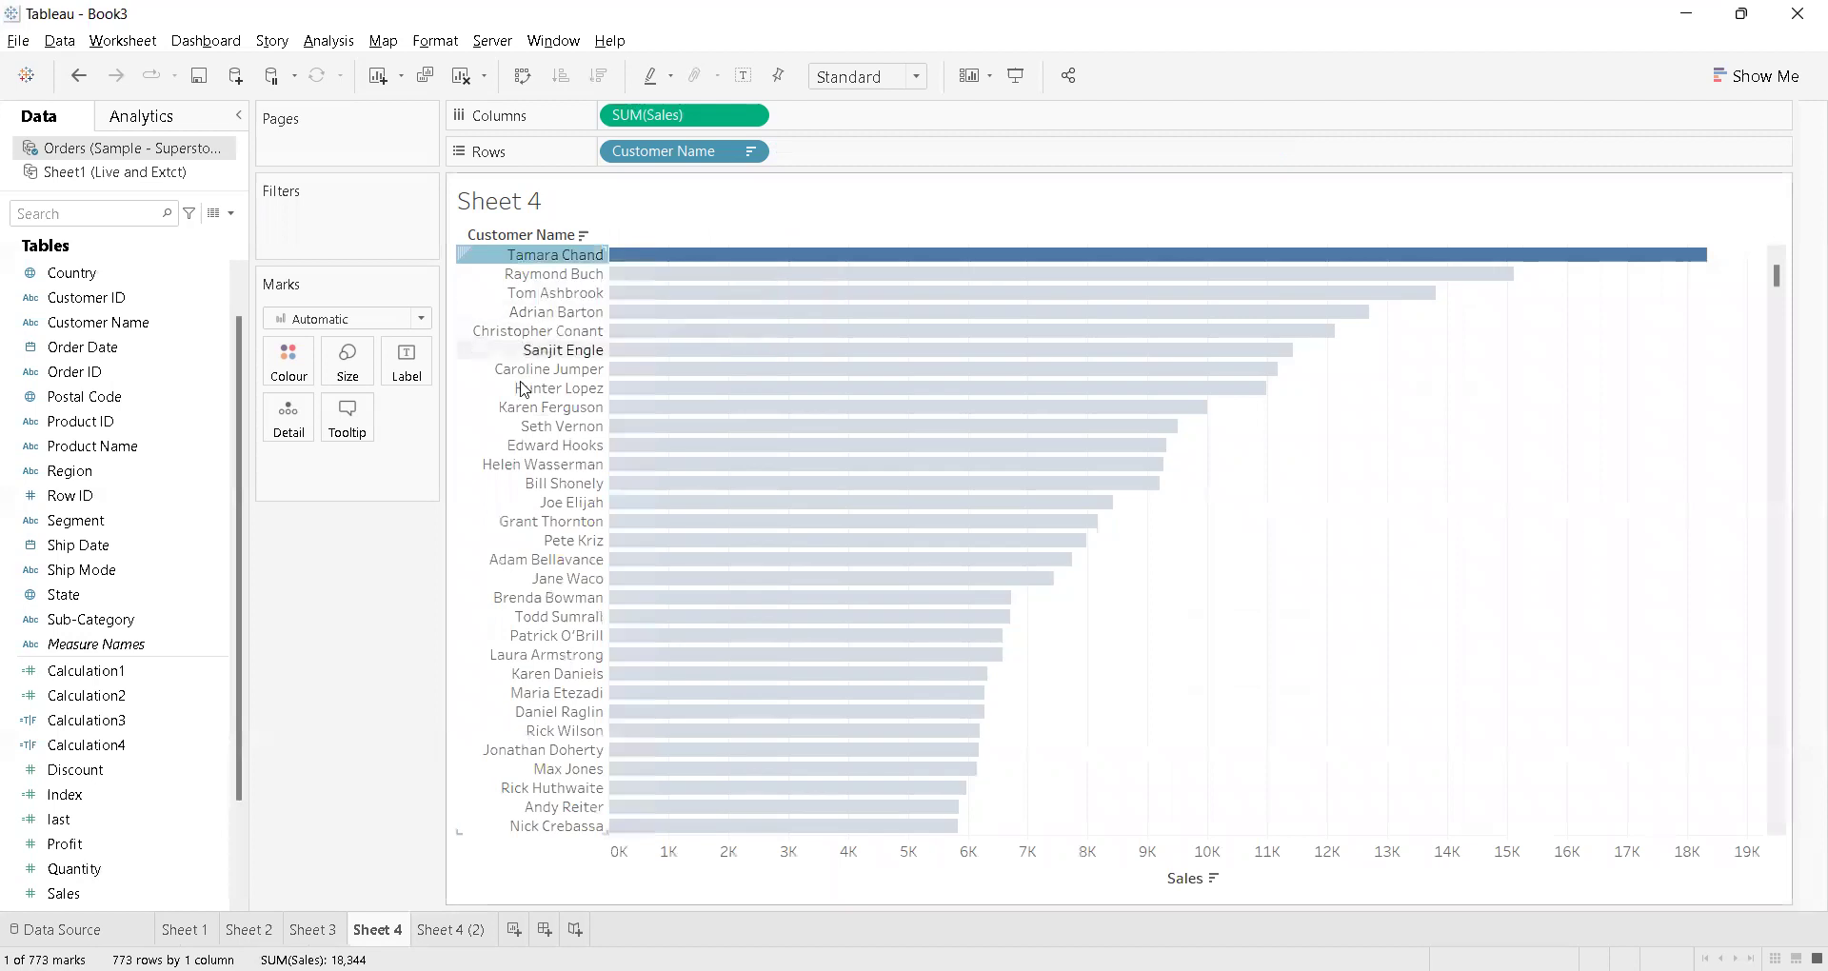
shift+click(523, 388)
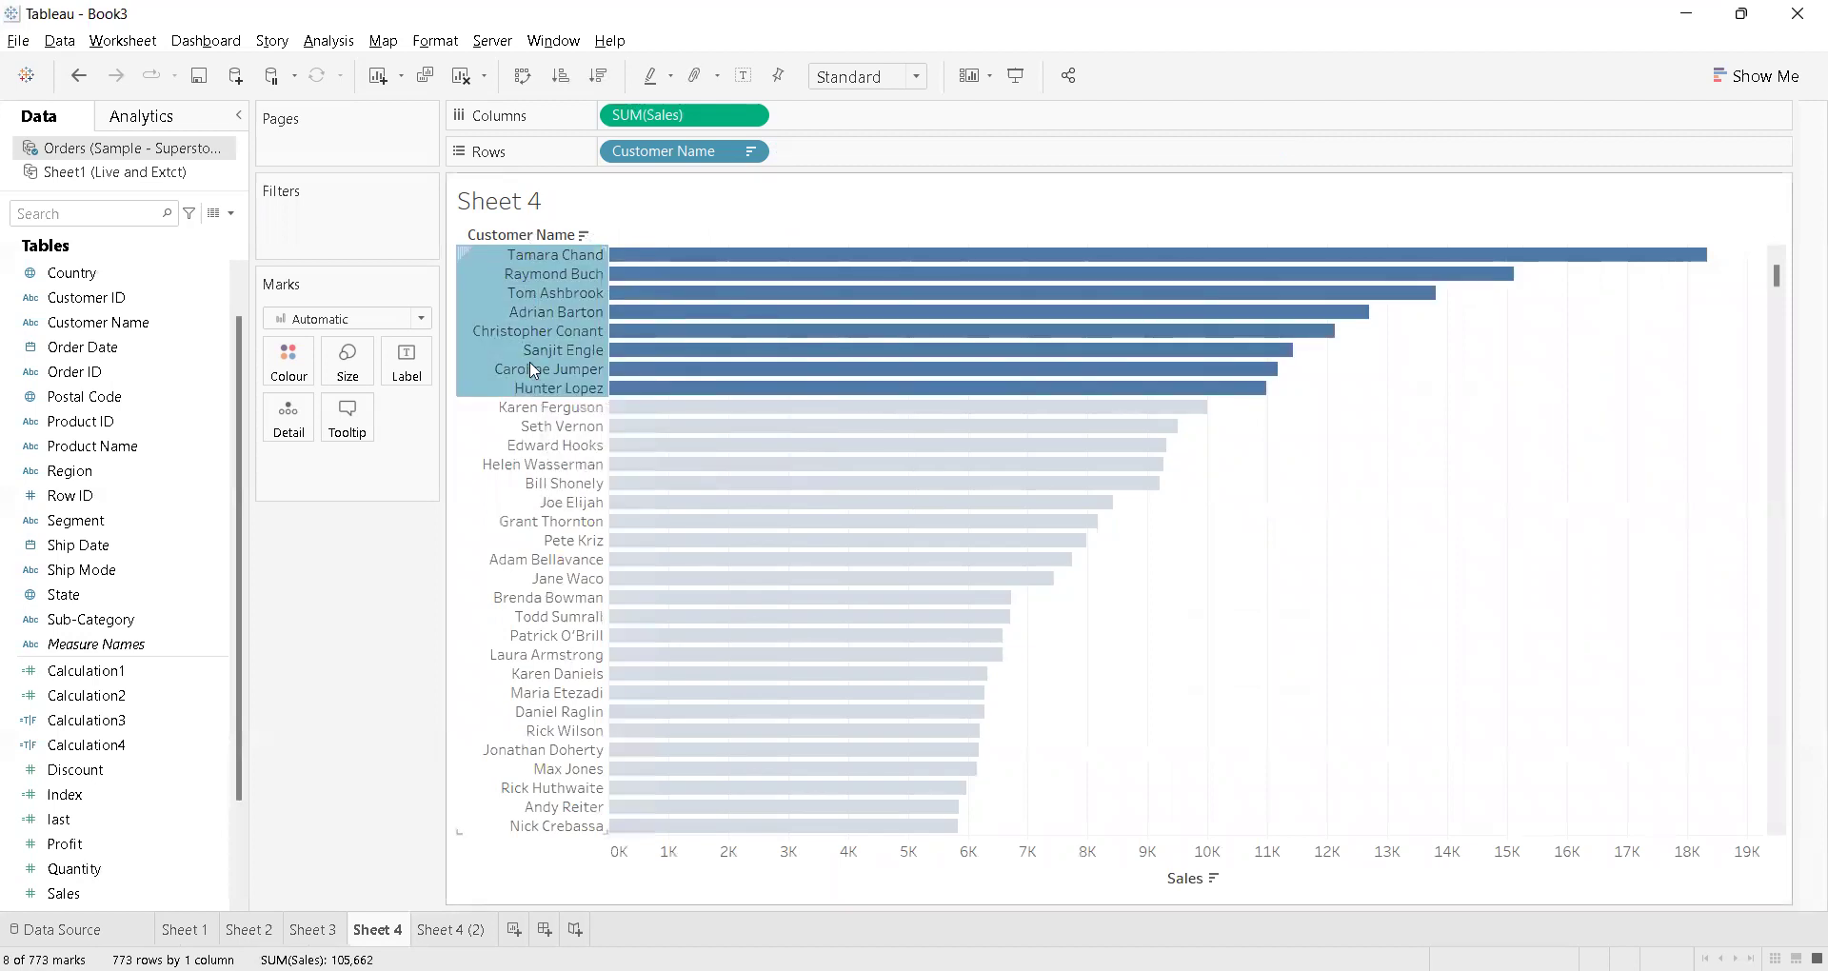
shift+click(537, 410)
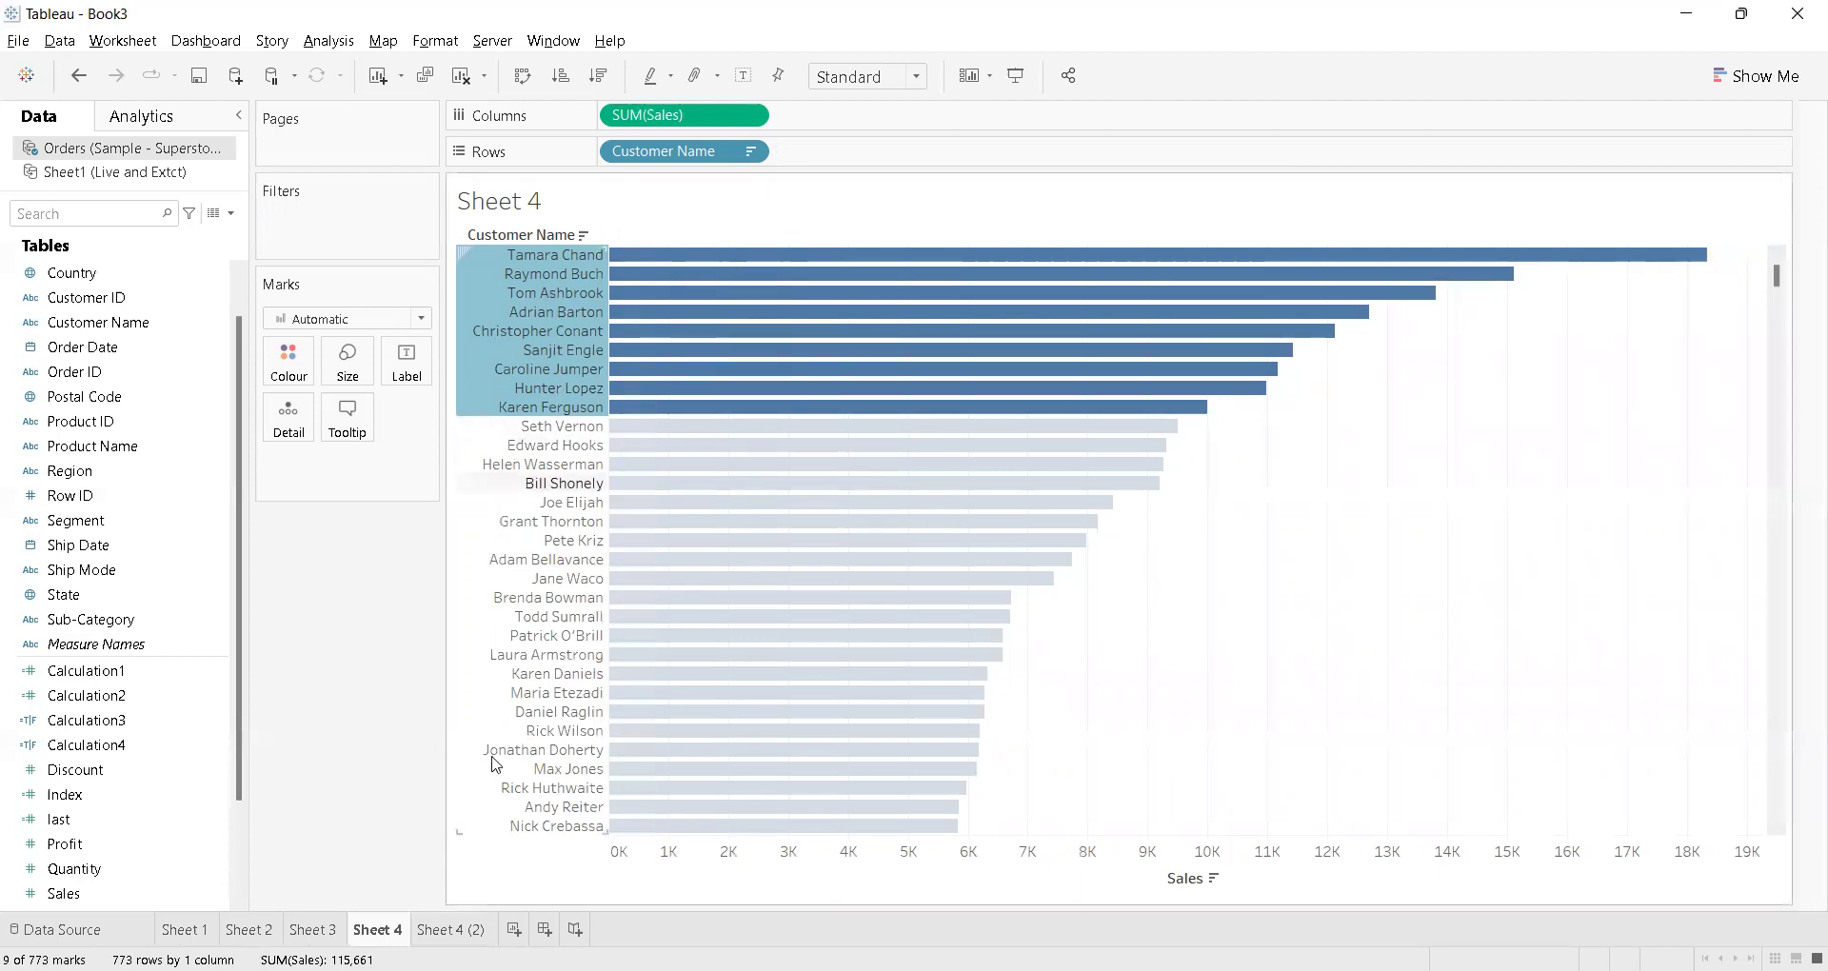
click(458, 930)
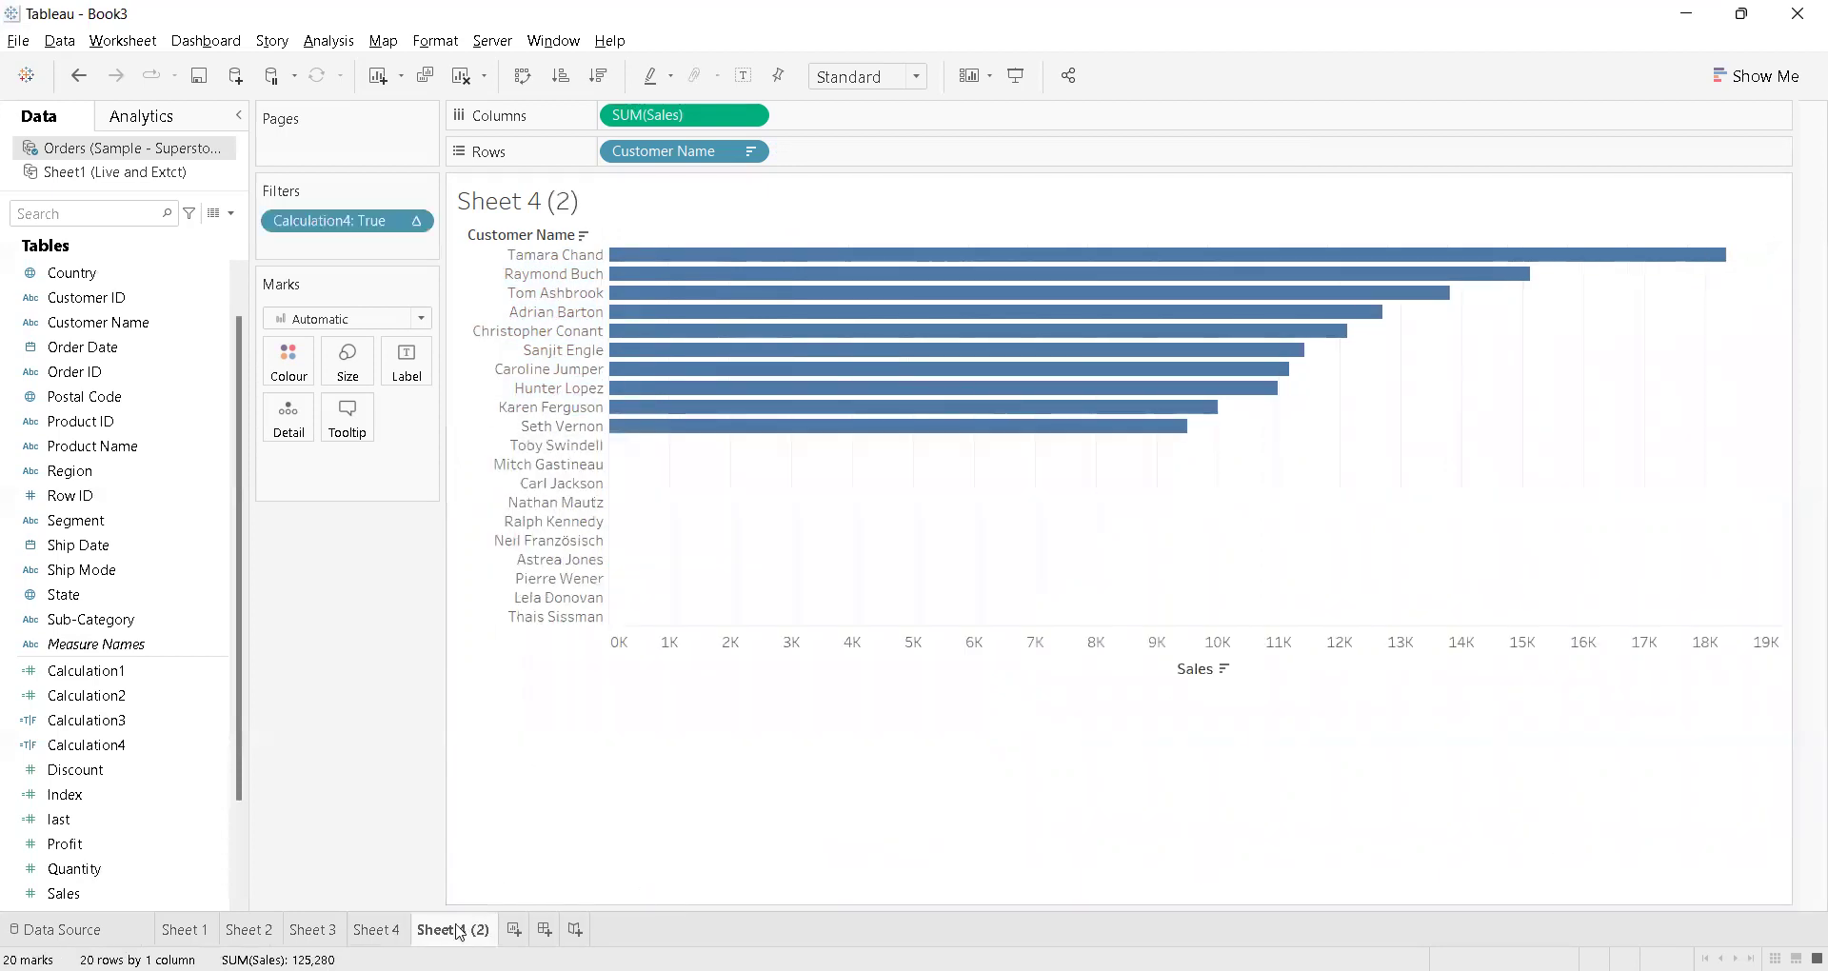
click(377, 929)
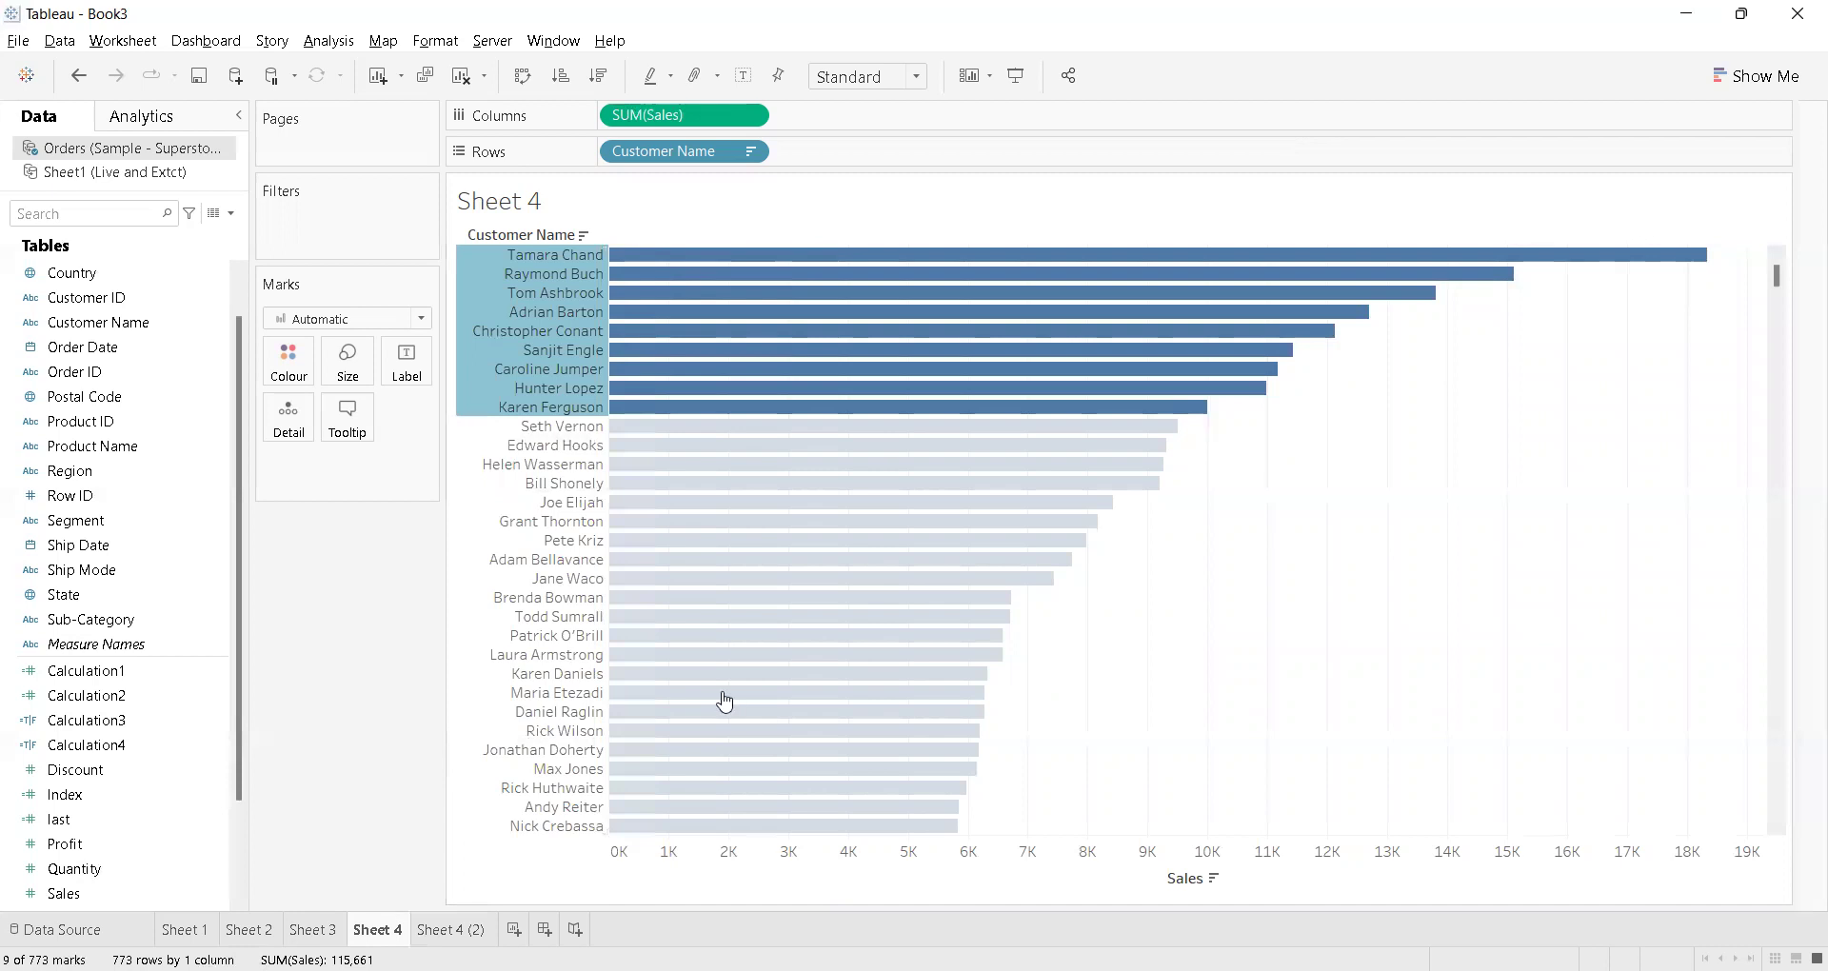
click(1746, 285)
drag(1777, 277, 1783, 855)
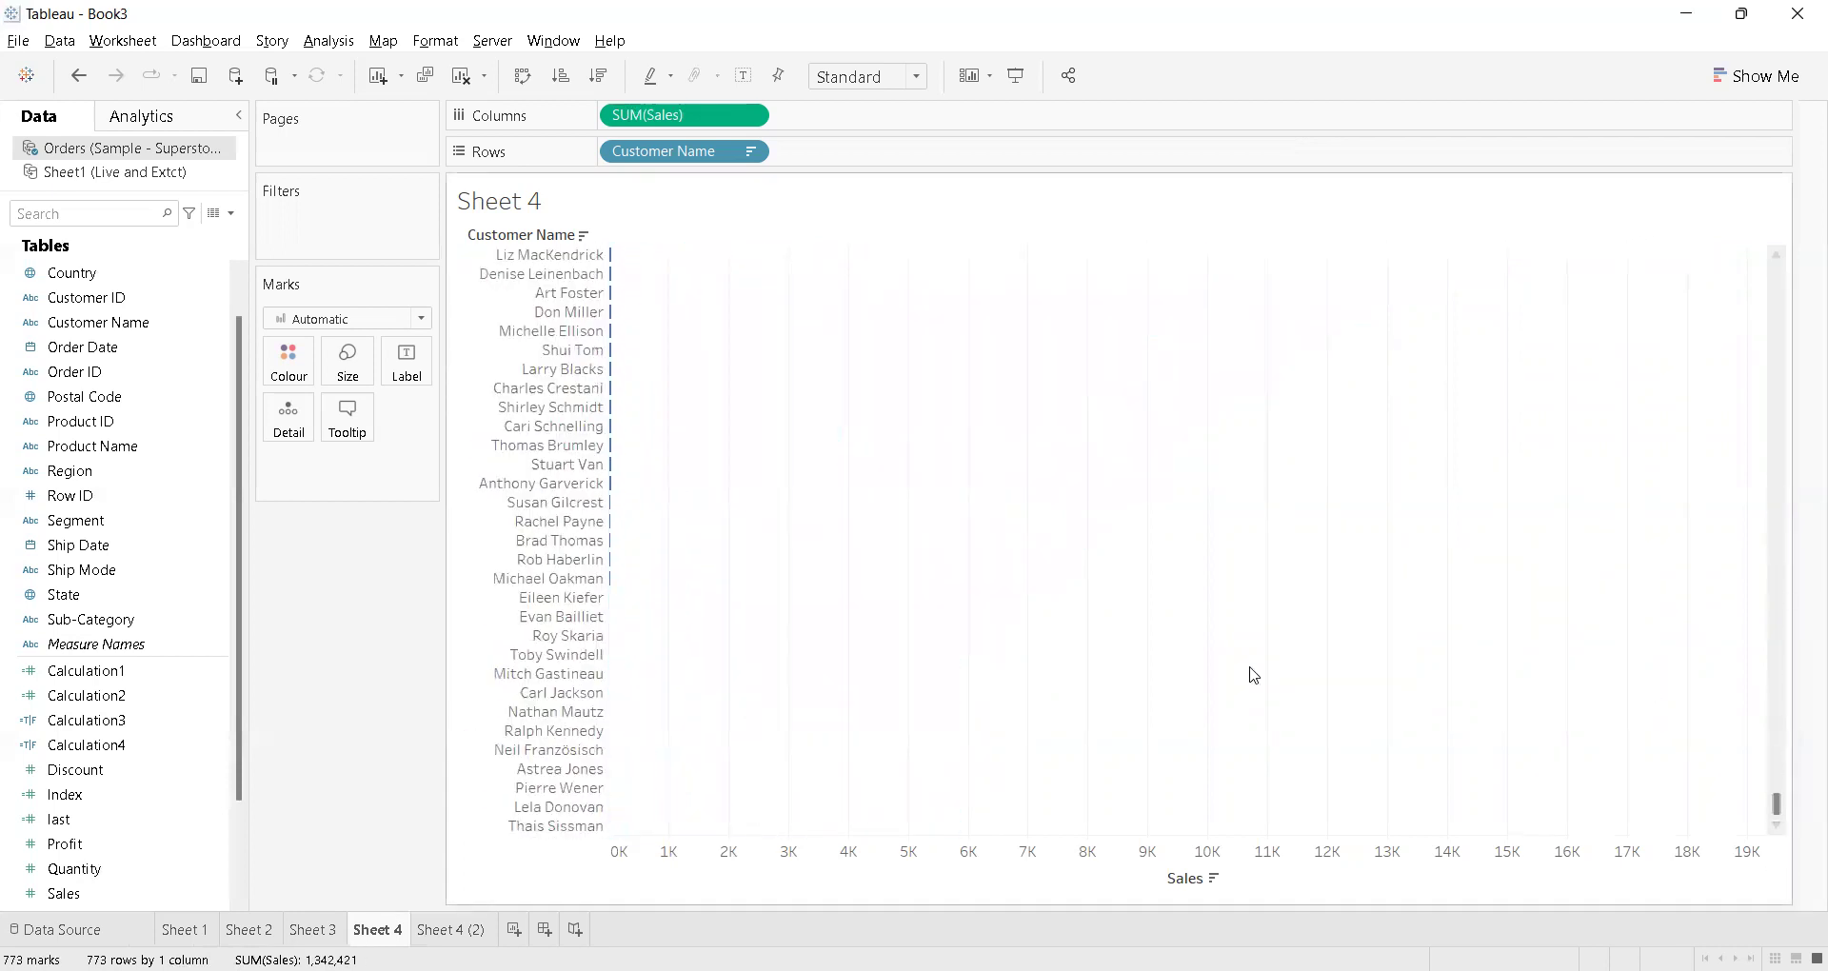
click(530, 827)
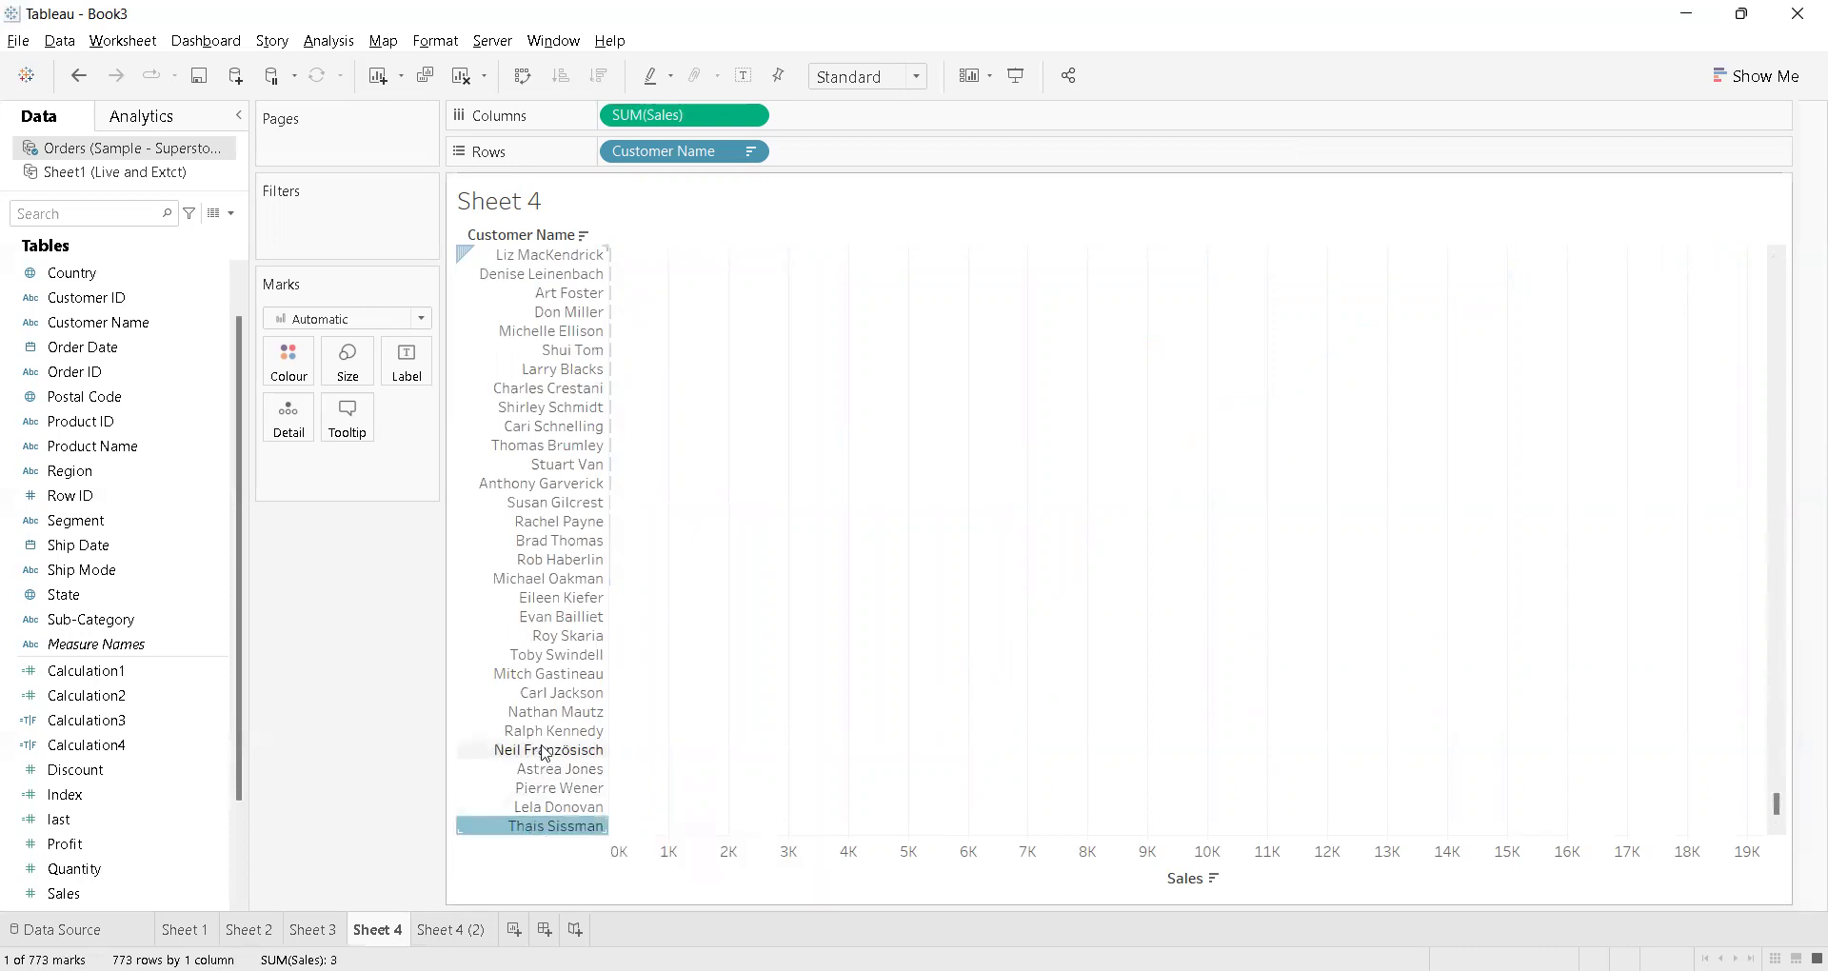
shift+click(557, 659)
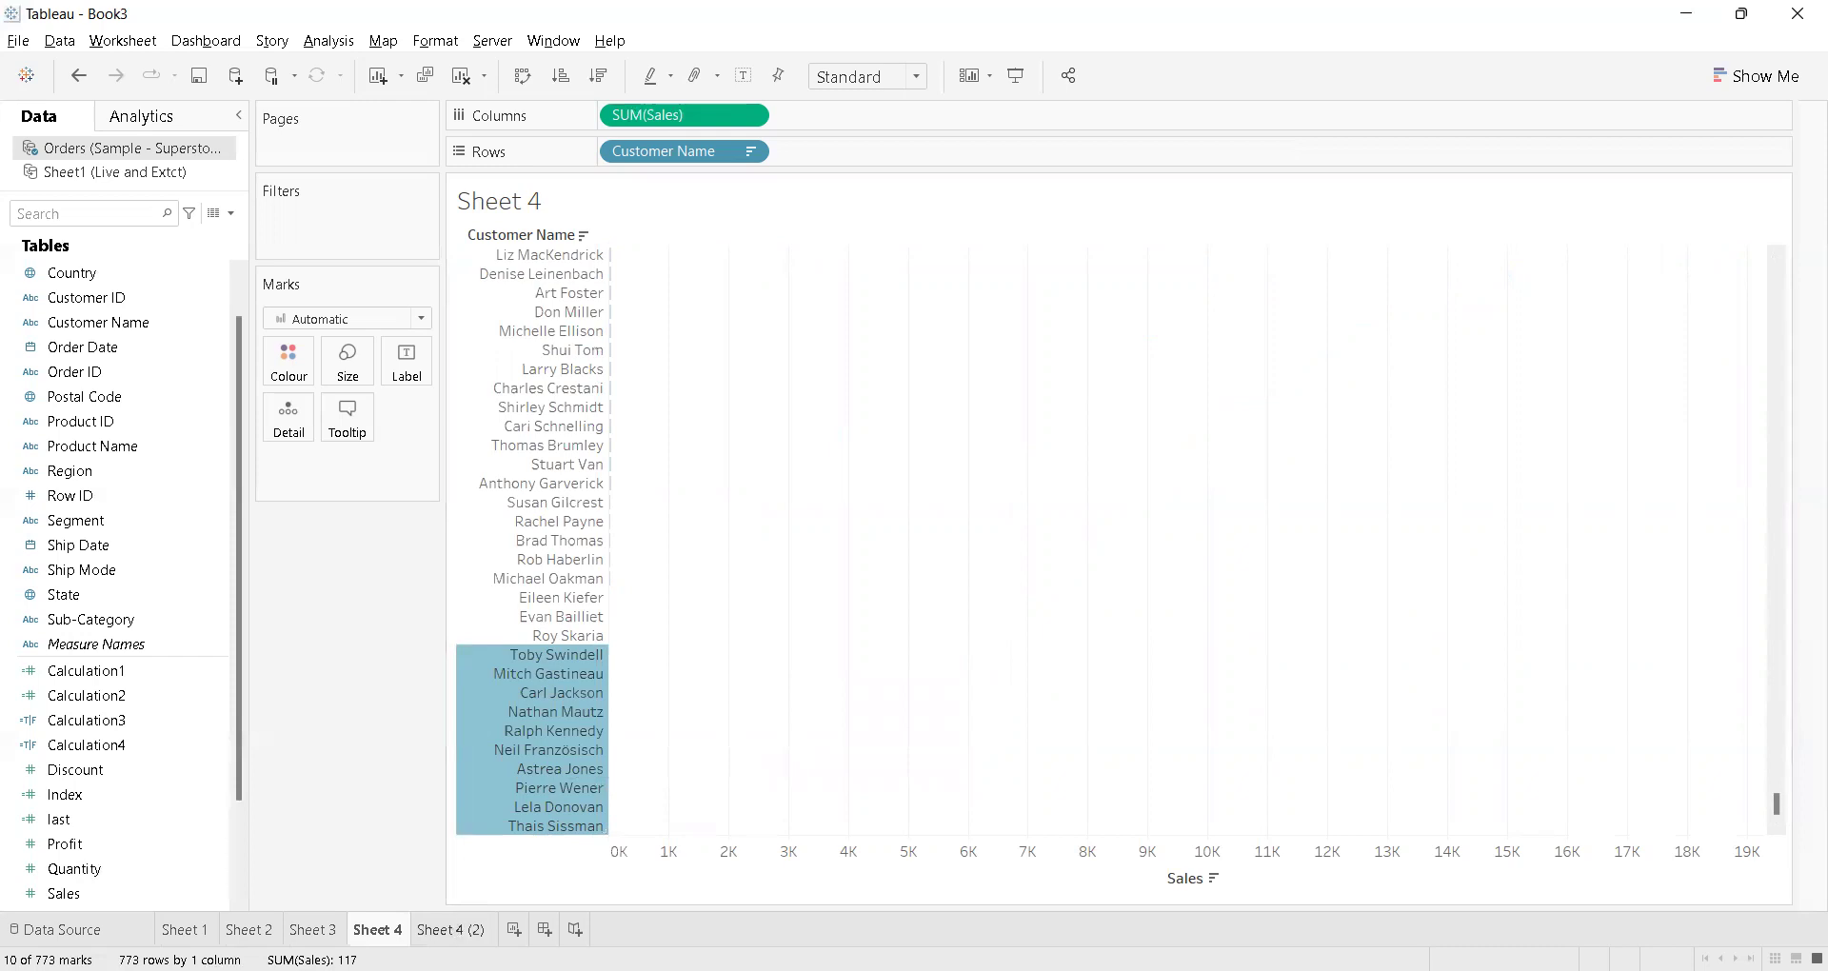
click(462, 933)
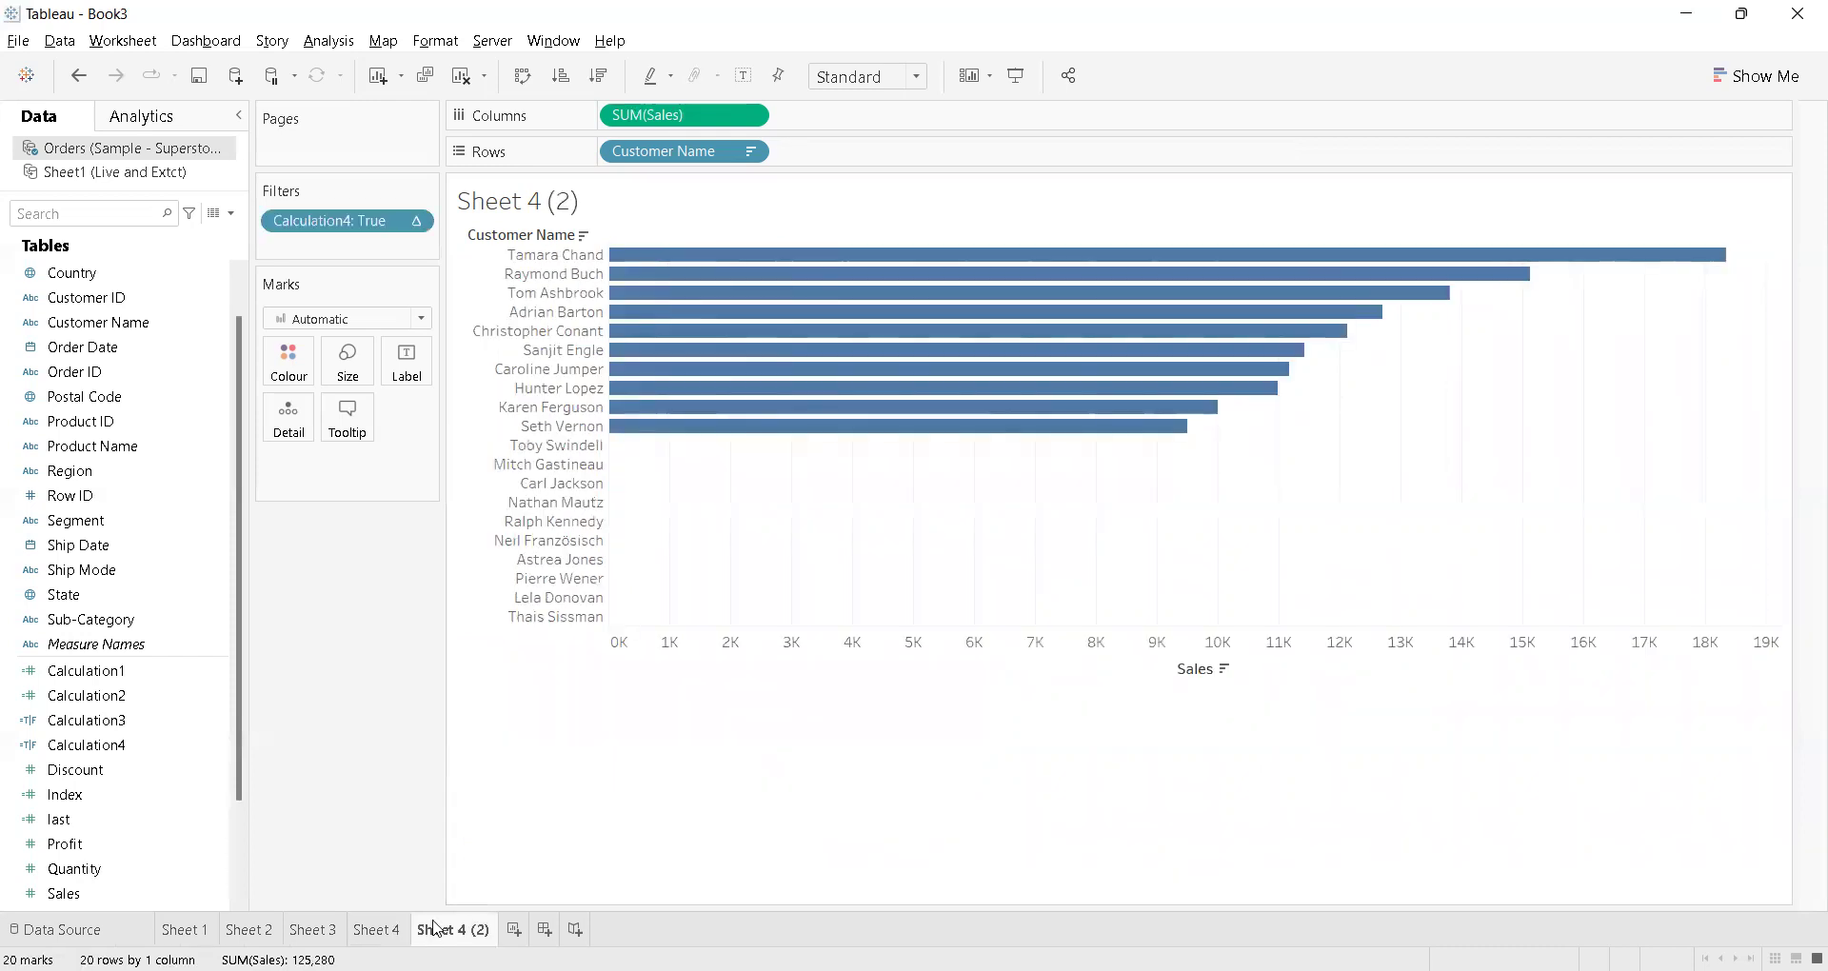